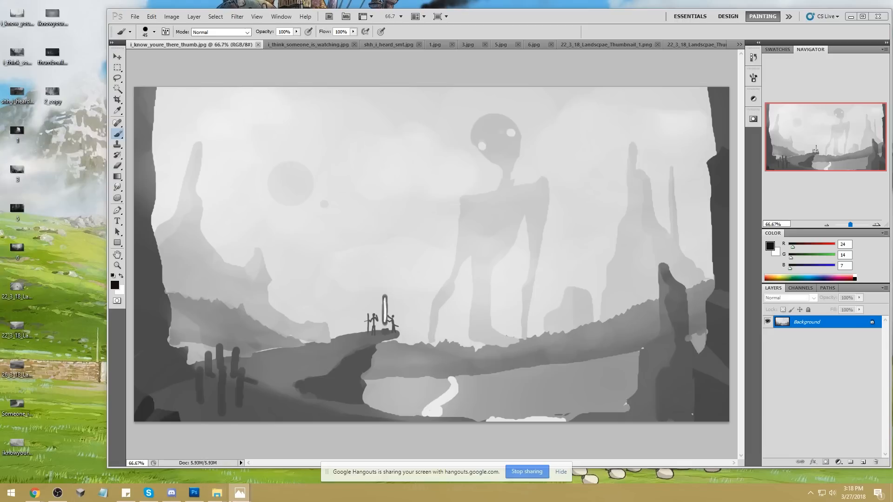
# Hide the notice about the shared screen
pyautogui.moveTo(248, 492)
pyautogui.moveTo(226, 457)
pyautogui.click(561, 472)
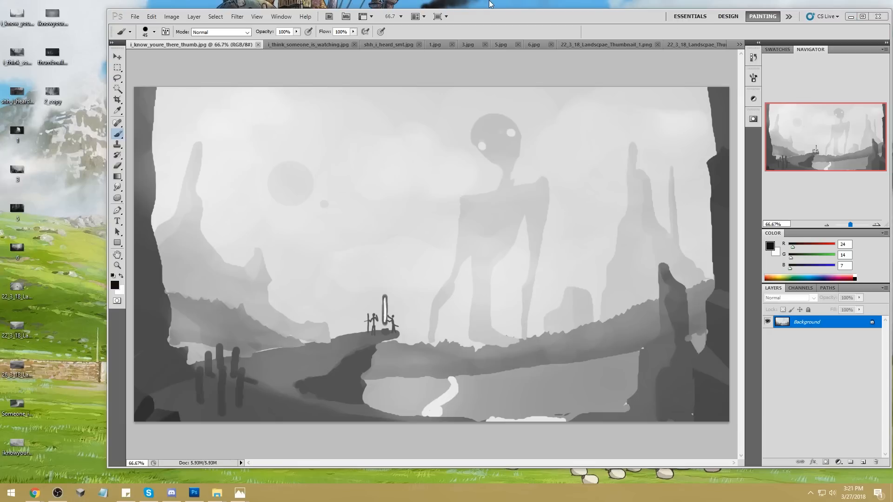
# Look through the open thumbnails from i_think_someone_is_watching.jpg to the third landscape thumbnail
pyautogui.click(320, 45)
pyautogui.click(389, 44)
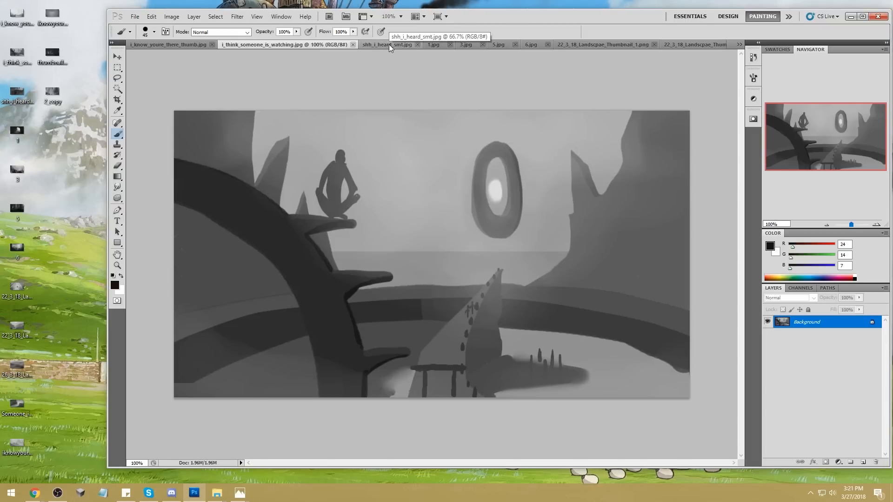
pyautogui.click(438, 42)
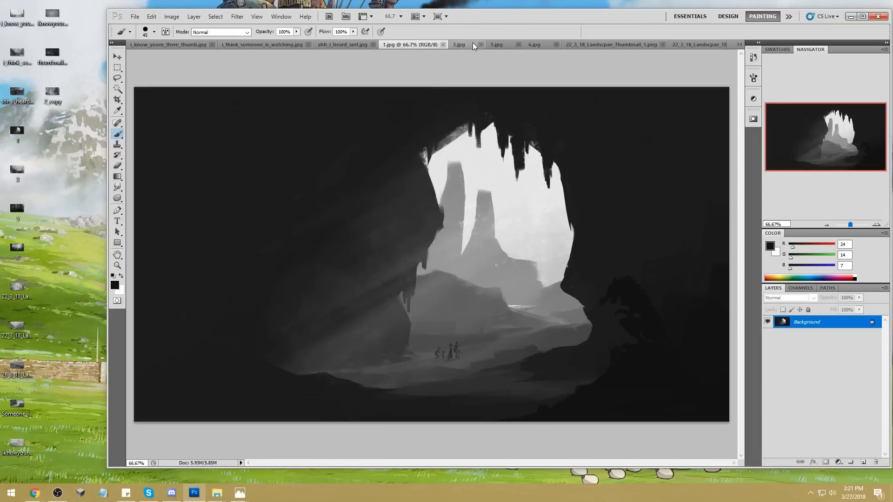
pyautogui.click(474, 43)
pyautogui.click(496, 45)
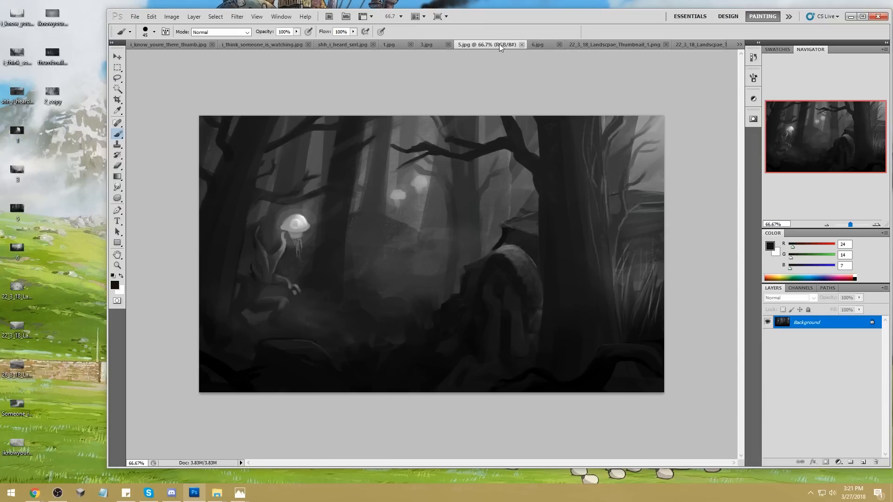
pyautogui.click(540, 42)
pyautogui.click(587, 43)
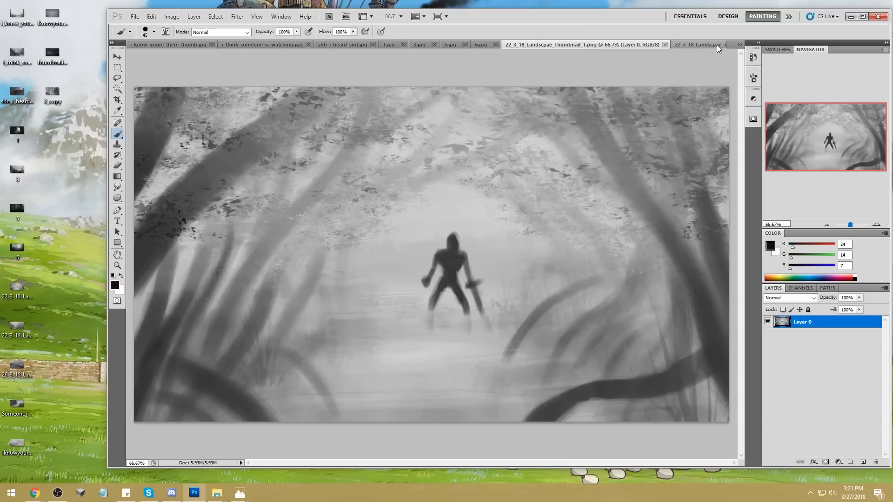
pyautogui.click(716, 45)
pyautogui.click(739, 44)
pyautogui.click(775, 139)
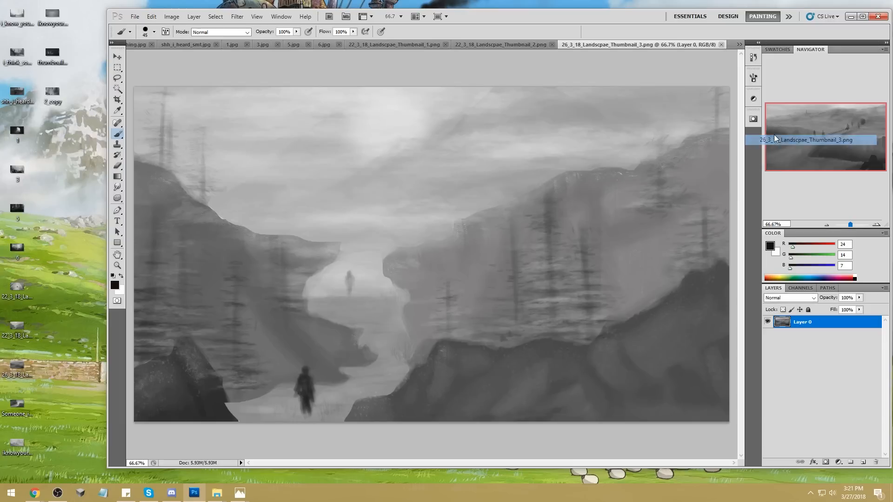
# Review the remaining open thumbnails, from Someone_is_watching.jpg through to 2_copy.jpg
pyautogui.click(740, 44)
pyautogui.click(791, 150)
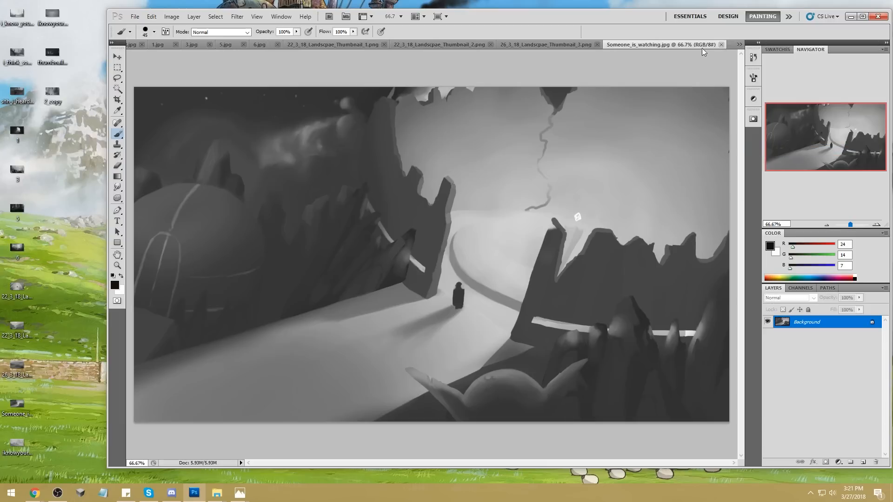
pyautogui.click(740, 45)
pyautogui.click(784, 161)
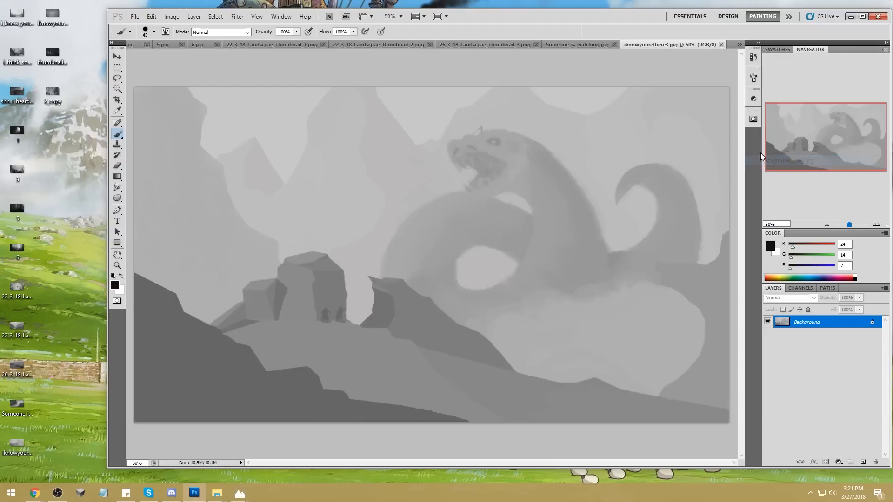
pyautogui.click(740, 45)
pyautogui.click(791, 175)
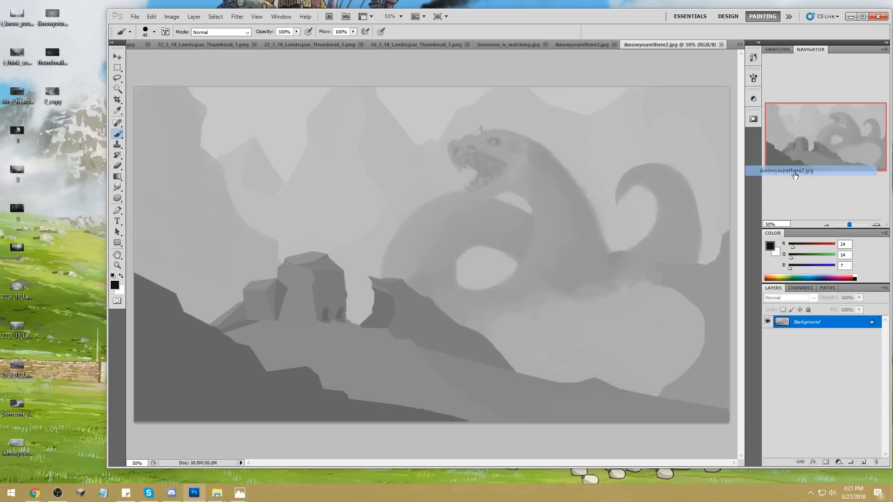
pyautogui.click(740, 44)
pyautogui.click(791, 181)
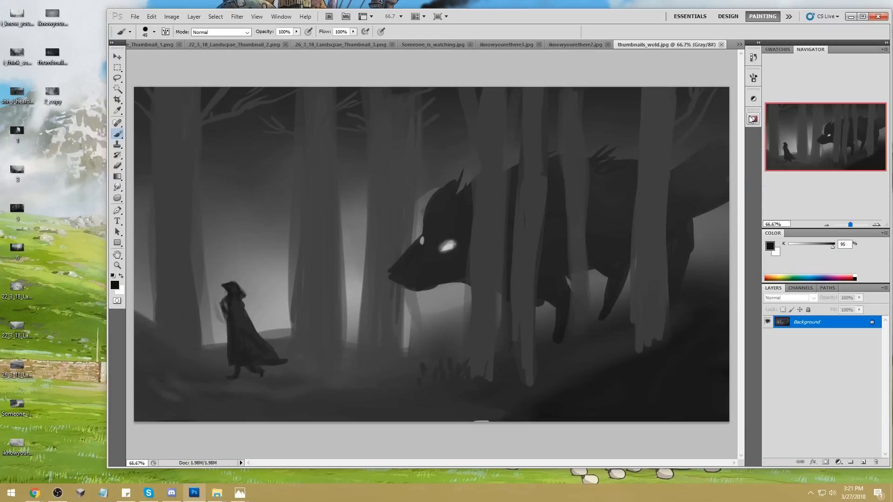
pyautogui.click(740, 45)
pyautogui.click(778, 191)
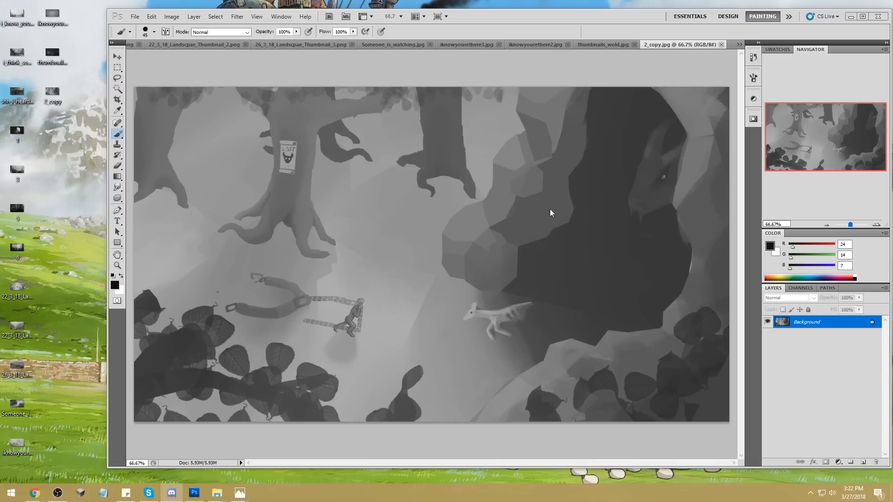
# Shift the application window slightly and choose the textured 80 px brush tip for painting on 2_copy.jpg
pyautogui.moveTo(552, 16); pyautogui.dragTo(525, 20)
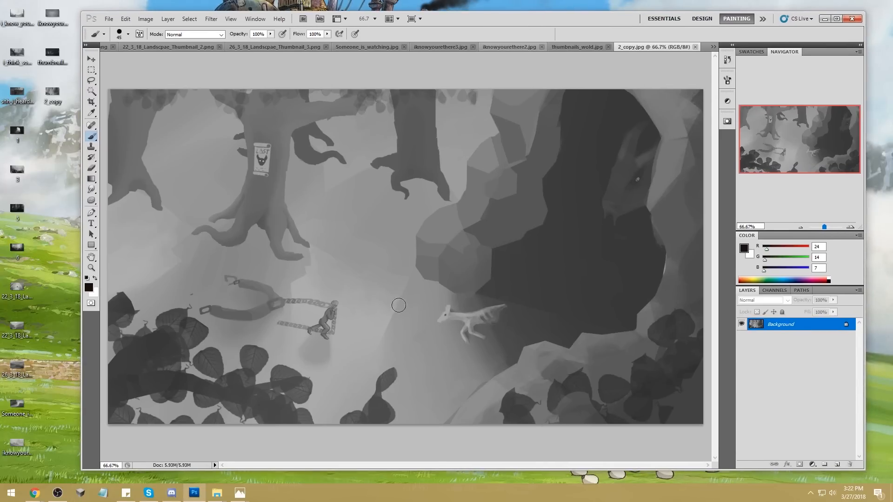
pyautogui.click(439, 68)
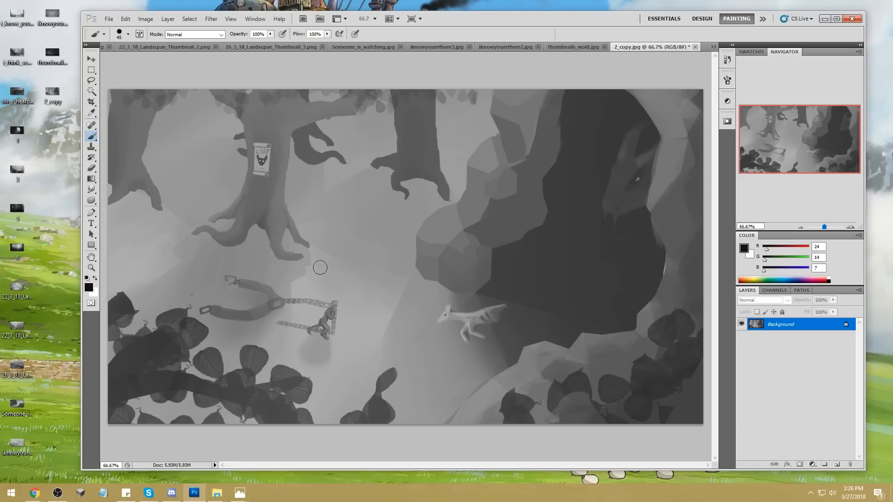
pyautogui.rightClick(326, 275)
pyautogui.click(413, 326)
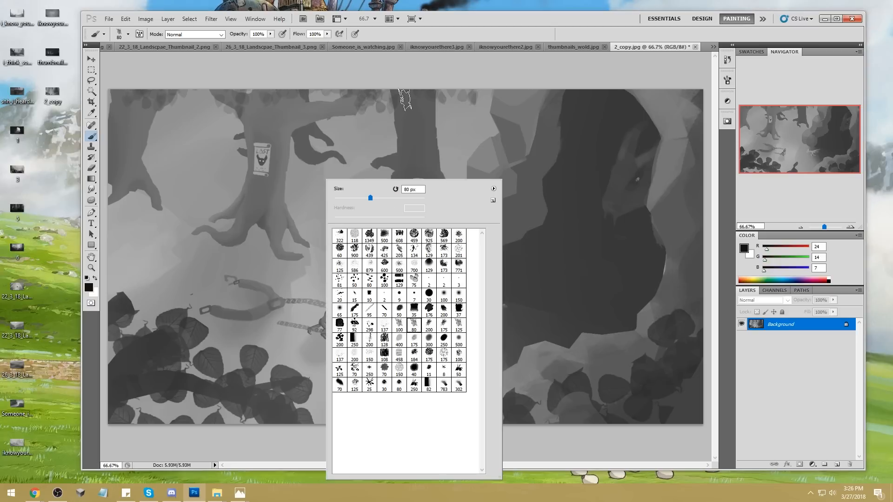
pyautogui.click(422, 80)
# Paint out the collar and chains around the crouching figure using greys sampled from the surrounding ground
pyautogui.keyDown('alt'); pyautogui.click(327, 290); pyautogui.keyUp('alt')
pyautogui.moveTo(310, 306)
pyautogui.mouseDown()
pyautogui.moveTo(292, 328)
pyautogui.moveTo(255, 287)
pyautogui.moveTo(214, 300)
pyautogui.mouseUp()
pyautogui.keyDown('alt'); pyautogui.click(273, 277); pyautogui.keyUp('alt')
pyautogui.keyDown('alt'); pyautogui.click(292, 307); pyautogui.keyUp('alt')
pyautogui.moveTo(278, 317); pyautogui.dragTo(270, 344)
pyautogui.keyDown('alt'); pyautogui.click(365, 322); pyautogui.keyUp('alt')
pyautogui.moveTo(346, 324); pyautogui.dragTo(339, 315)
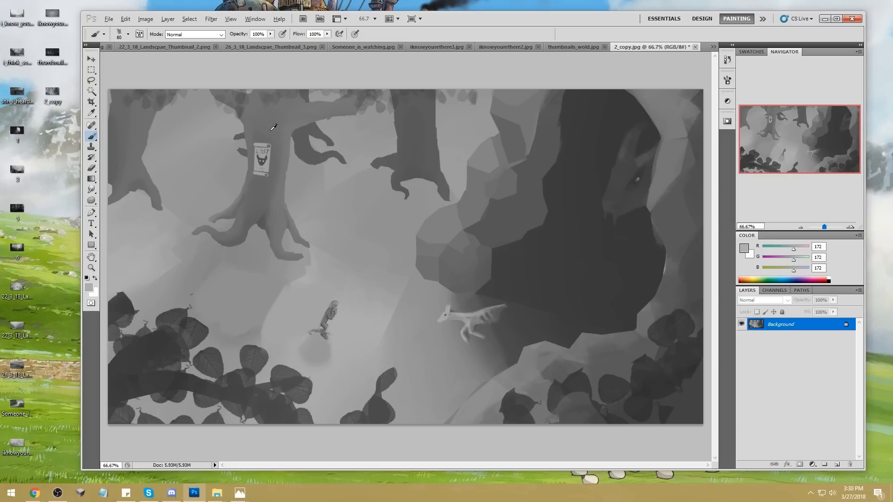
# Paint over the LOST poster on the tree trunk with grey sampled from the bark
pyautogui.keyDown('alt'); pyautogui.click(271, 130); pyautogui.keyUp('alt')
pyautogui.moveTo(261, 143); pyautogui.dragTo(263, 153)
pyautogui.moveTo(264, 184); pyautogui.dragTo(255, 158)
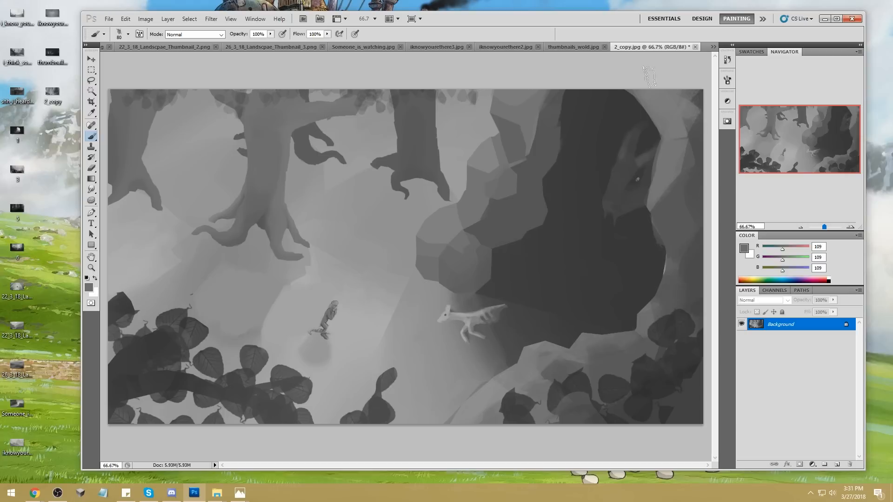
# Close 2_copy.jpg without saving its changes
pyautogui.click(695, 47)
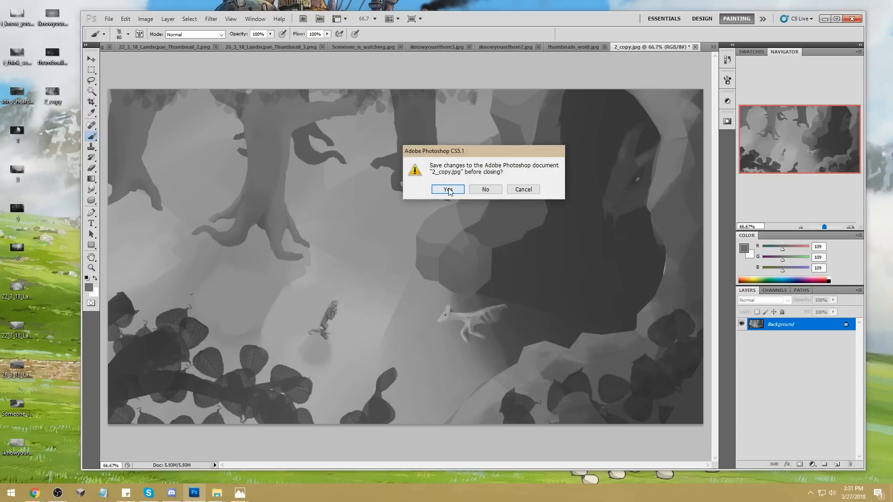
pyautogui.press('n')
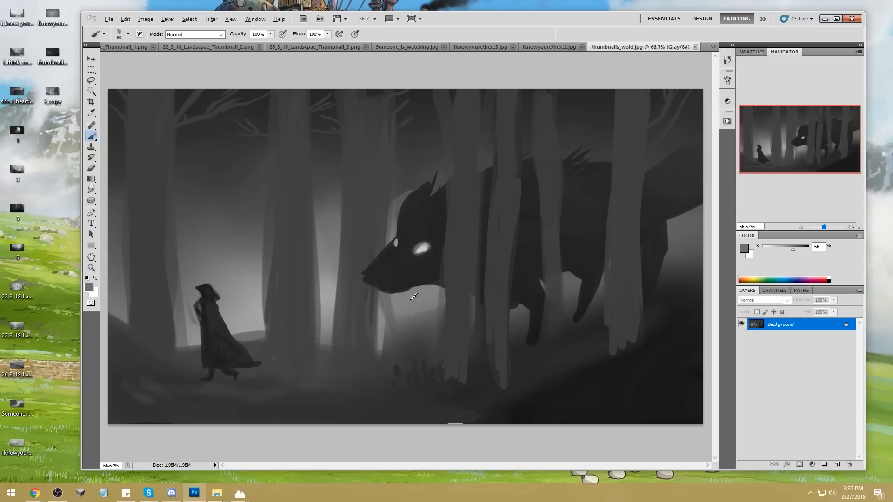
# Try a light grey horizontal line across the middle of the wolf thumbnail with a 20 px brush
pyautogui.keyDown('alt'); pyautogui.click(325, 294); pyautogui.keyUp('alt')
pyautogui.press('[')
pyautogui.press('[')
pyautogui.press('[')
pyautogui.press('[')
pyautogui.press('[')
pyautogui.press('[')
pyautogui.click(705, 261)
pyautogui.moveTo(705, 261)
pyautogui.mouseDown()
pyautogui.moveTo(280, 286)
pyautogui.moveTo(101, 268)
pyautogui.moveTo(74, 283)
pyautogui.mouseUp()
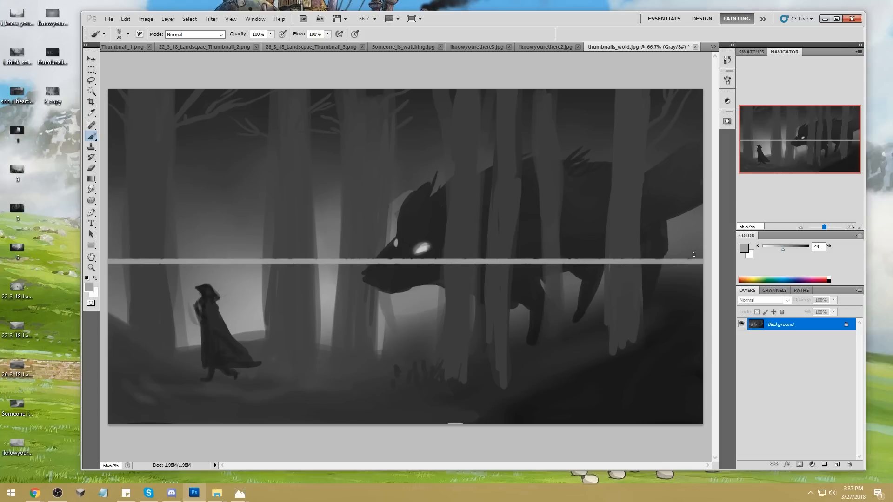
pyautogui.hotkey('ctrl', 'z')
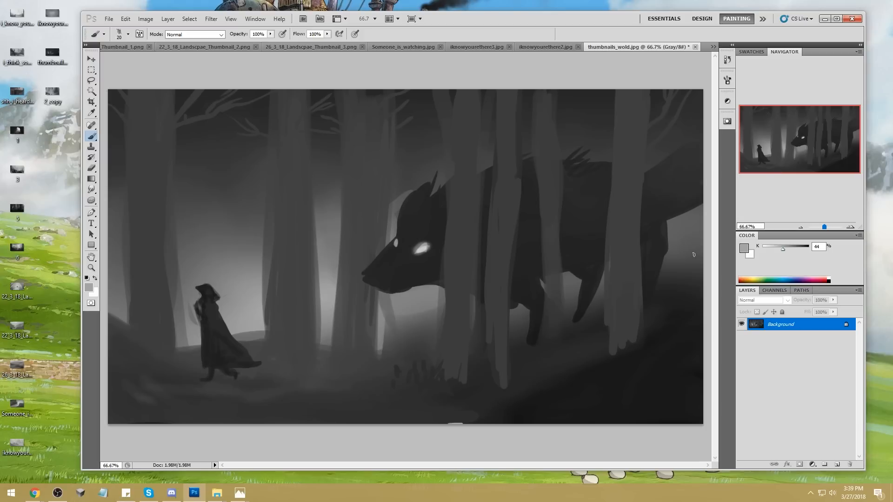
# Reduce the brush to a thin line and sketch diagonal rays fanning down from above the central trees
pyautogui.press('[')
pyautogui.press('[')
pyautogui.press('[')
pyautogui.moveTo(325, 123)
pyautogui.mouseDown()
pyautogui.moveTo(233, 235)
pyautogui.moveTo(408, 224)
pyautogui.mouseUp()
pyautogui.moveTo(305, 132); pyautogui.dragTo(187, 200)
pyautogui.moveTo(363, 120); pyautogui.dragTo(491, 196)
# Sketch a round-headed standing figure with a staff and small shapes on either side beneath the rays
pyautogui.moveTo(340, 179)
pyautogui.mouseDown()
pyautogui.moveTo(321, 199)
pyautogui.moveTo(289, 210)
pyautogui.moveTo(345, 198)
pyautogui.moveTo(314, 211)
pyautogui.moveTo(335, 218)
pyautogui.moveTo(318, 220)
pyautogui.moveTo(333, 216)
pyautogui.moveTo(278, 195)
pyautogui.mouseUp()
pyautogui.moveTo(345, 203); pyautogui.dragTo(369, 210)
pyautogui.moveTo(279, 179)
pyautogui.mouseDown()
pyautogui.moveTo(301, 233)
pyautogui.moveTo(274, 227)
pyautogui.moveTo(292, 249)
pyautogui.mouseUp()
pyautogui.moveTo(287, 243); pyautogui.dragTo(299, 250)
pyautogui.moveTo(368, 229)
pyautogui.mouseDown()
pyautogui.moveTo(356, 242)
pyautogui.moveTo(366, 249)
pyautogui.mouseUp()
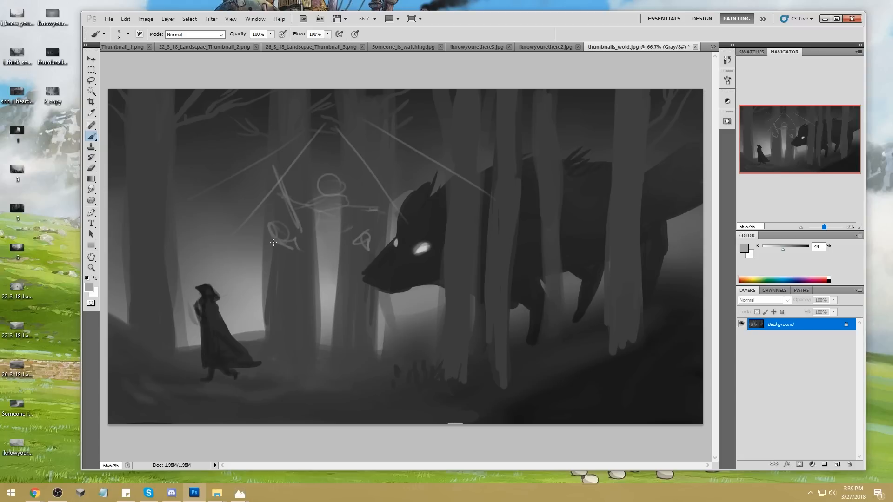
# Draw a rectangular frame with a ground line around the figure sketch, undoing the extra second ground line
pyautogui.moveTo(190, 117)
pyautogui.mouseDown()
pyautogui.moveTo(190, 257)
pyautogui.moveTo(333, 117)
pyautogui.moveTo(474, 117)
pyautogui.mouseUp()
pyautogui.moveTo(473, 116)
pyautogui.mouseDown()
pyautogui.moveTo(474, 235)
pyautogui.moveTo(125, 249)
pyautogui.mouseUp()
pyautogui.moveTo(499, 241); pyautogui.dragTo(139, 242)
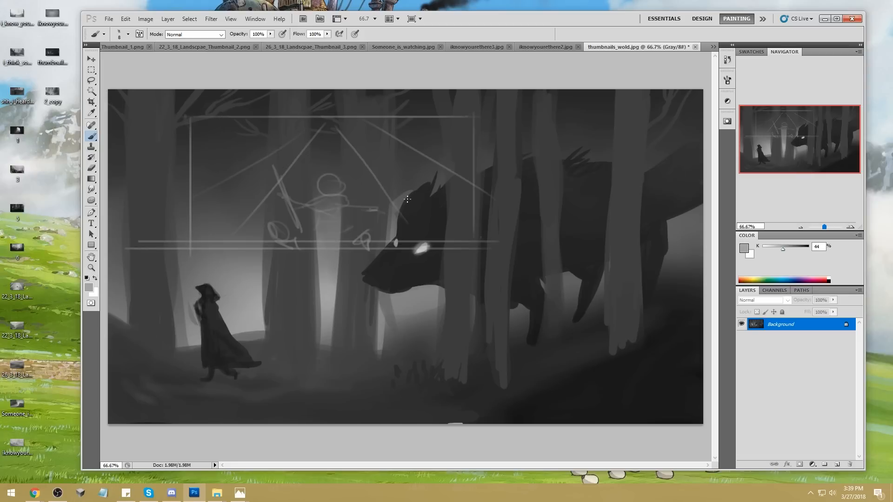
pyautogui.hotkey('ctrl', 'z')
# Sketch rough ground marks along the frame's base and looping curves around the rays' apex
pyautogui.moveTo(236, 239); pyautogui.dragTo(268, 248)
pyautogui.moveTo(394, 249); pyautogui.dragTo(460, 244)
pyautogui.moveTo(299, 125)
pyautogui.mouseDown()
pyautogui.moveTo(310, 147)
pyautogui.moveTo(358, 152)
pyautogui.moveTo(390, 137)
pyautogui.moveTo(392, 125)
pyautogui.moveTo(345, 107)
pyautogui.moveTo(297, 125)
pyautogui.moveTo(308, 155)
pyautogui.moveTo(447, 160)
pyautogui.moveTo(454, 181)
pyautogui.moveTo(442, 138)
pyautogui.moveTo(236, 134)
pyautogui.moveTo(266, 154)
pyautogui.mouseUp()
pyautogui.moveTo(340, 136); pyautogui.dragTo(391, 128)
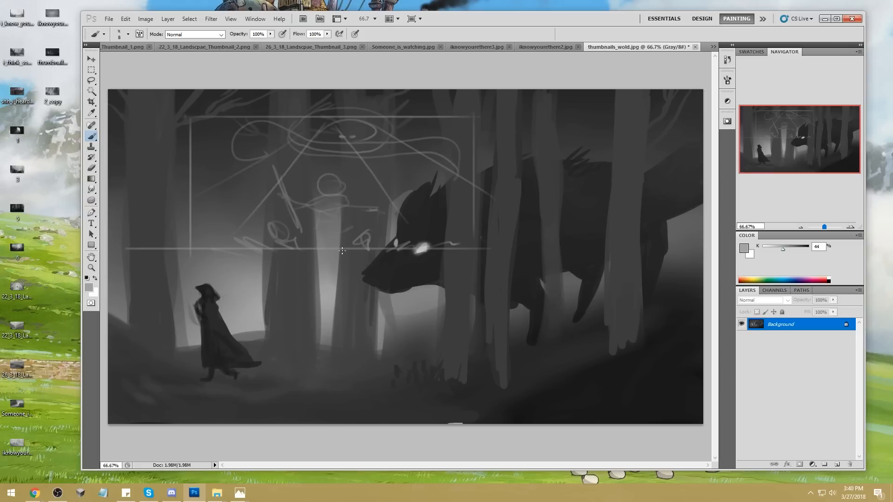
# Add base strokes, a hunched round-headed figure in the frame's lower-left corner and an oval around the apex
pyautogui.moveTo(307, 255)
pyautogui.mouseDown()
pyautogui.moveTo(366, 257)
pyautogui.moveTo(312, 249)
pyautogui.mouseUp()
pyautogui.moveTo(192, 241); pyautogui.dragTo(235, 212)
pyautogui.moveTo(240, 213)
pyautogui.mouseDown()
pyautogui.moveTo(247, 199)
pyautogui.moveTo(252, 214)
pyautogui.mouseUp()
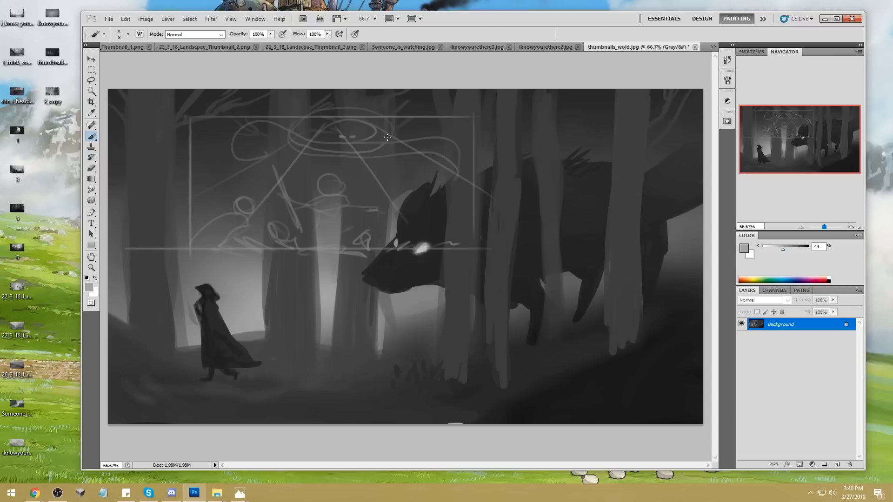
pyautogui.moveTo(350, 144)
pyautogui.mouseDown()
pyautogui.moveTo(323, 142)
pyautogui.moveTo(329, 122)
pyautogui.mouseUp()
# Revert the wolf thumbnail to its originally opened state through the document history
pyautogui.moveTo(240, 493)
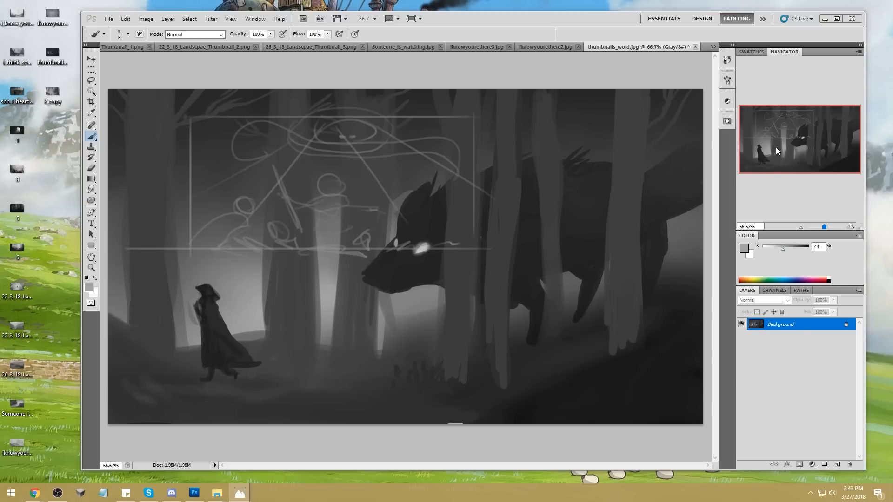
pyautogui.click(728, 58)
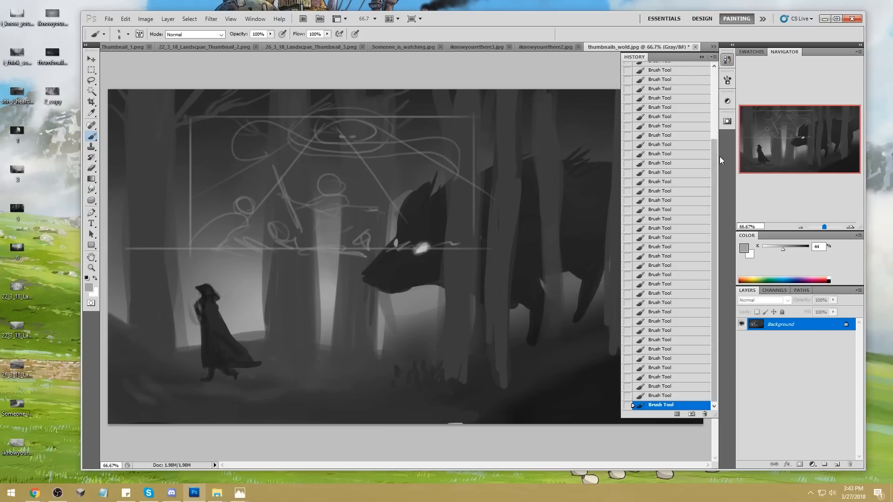
pyautogui.moveTo(715, 154); pyautogui.dragTo(711, 77)
pyautogui.click(690, 71)
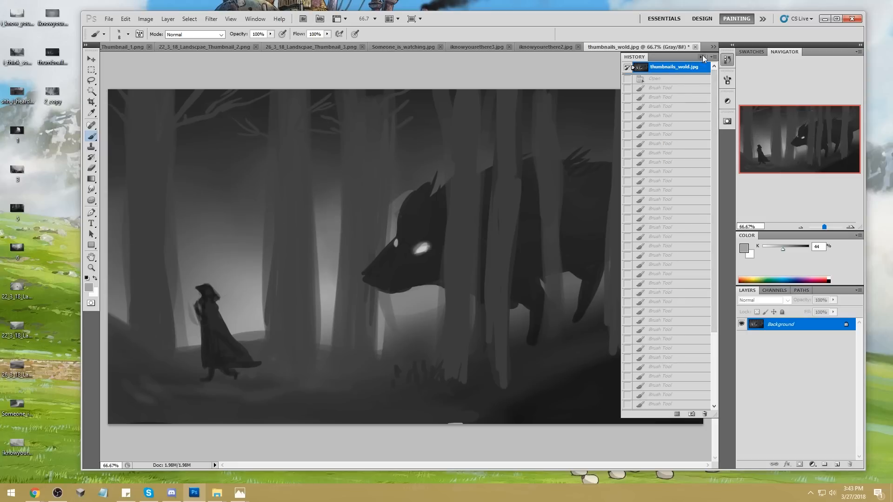
pyautogui.click(600, 77)
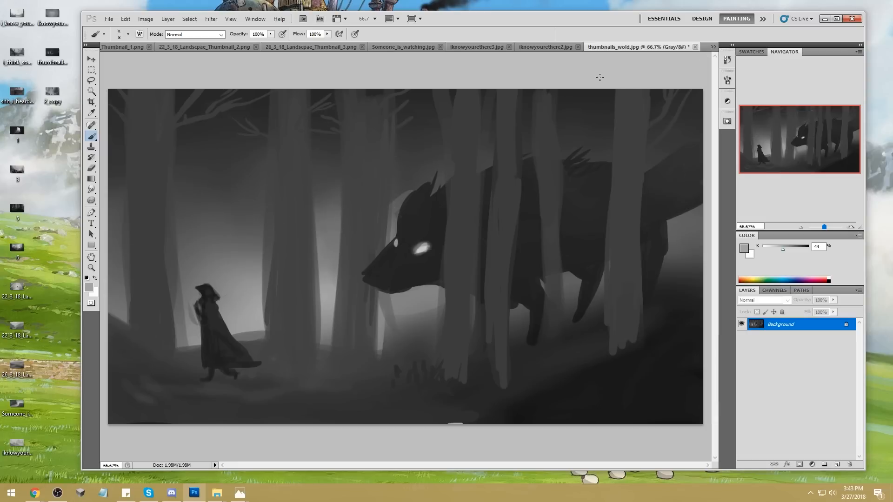
# Enlarge the brush to 150 px and sample the wolf's dark grey as the paint colour
pyautogui.press(']')
pyautogui.press(']')
pyautogui.press(']')
pyautogui.press(']')
pyautogui.press(']')
pyautogui.press(']')
pyautogui.press(']')
pyautogui.press(']')
pyautogui.press(']')
pyautogui.press(']')
pyautogui.press(']')
pyautogui.press(']')
pyautogui.press(']')
pyautogui.keyDown('alt'); pyautogui.click(375, 305); pyautogui.keyUp('alt')
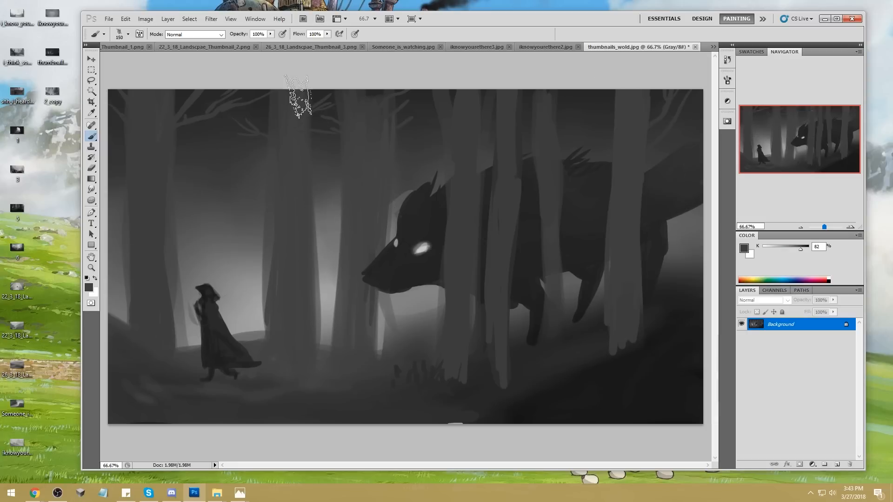
pyautogui.keyDown('alt'); pyautogui.click(463, 222); pyautogui.keyUp('alt')
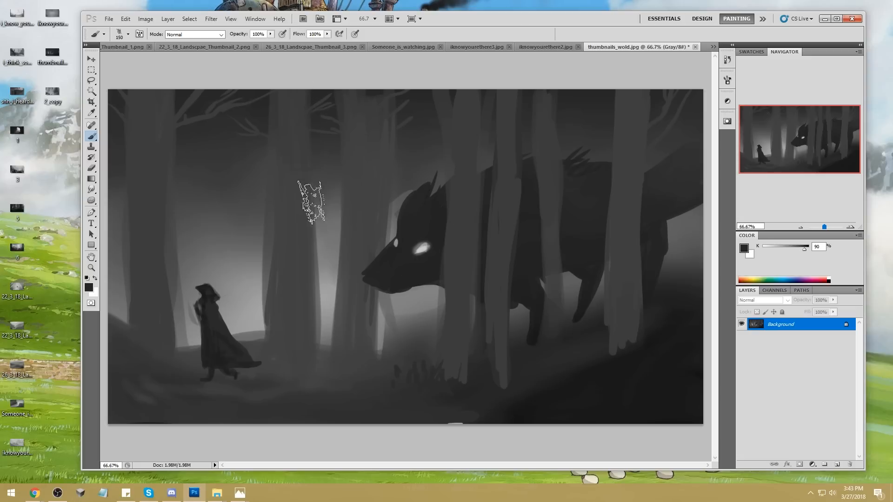
# Try a dark horizontal band across the whole thumbnail with a 90 px brush
pyautogui.press('[')
pyautogui.press('[')
pyautogui.press('[')
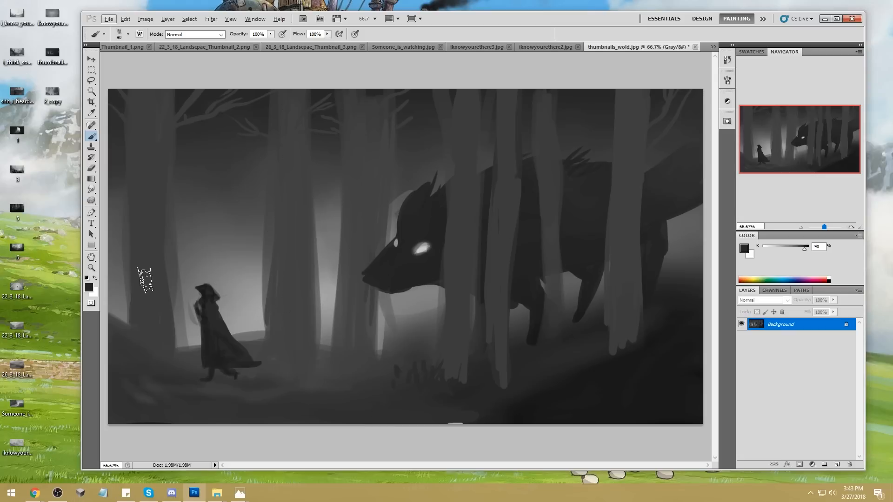
pyautogui.moveTo(121, 296); pyautogui.dragTo(688, 312)
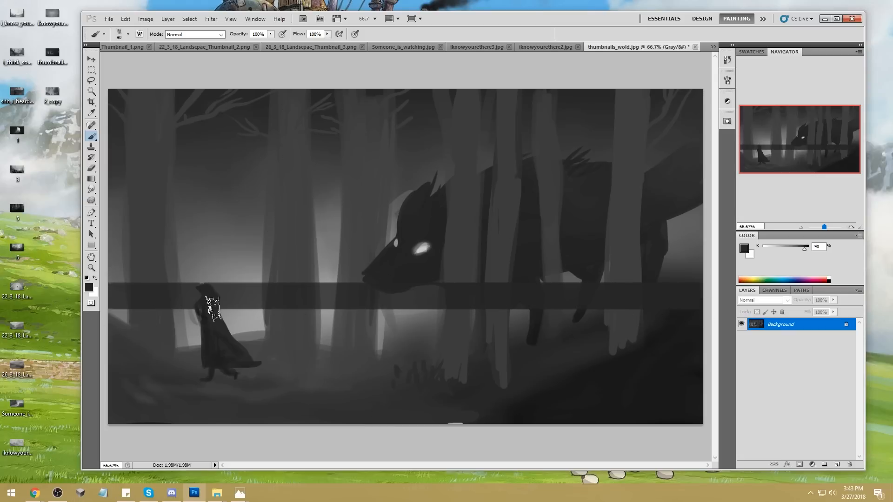
pyautogui.hotkey('ctrl', 'z')
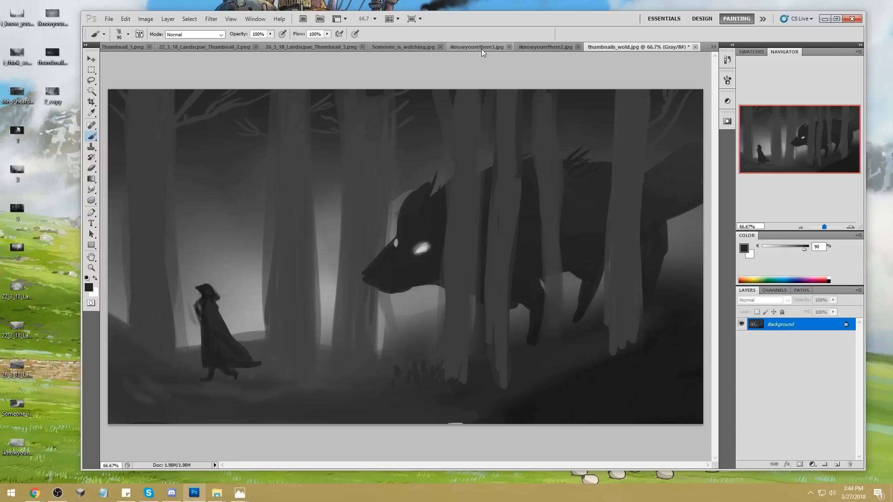
# Paint a dark silhouette's head, brim and shoulders above the cloaked walker, reducing the brush to 20 px
pyautogui.press('[')
pyautogui.press('[')
pyautogui.press('[')
pyautogui.press('[')
pyautogui.moveTo(242, 191)
pyautogui.mouseDown()
pyautogui.moveTo(219, 197)
pyautogui.moveTo(239, 197)
pyautogui.moveTo(228, 171)
pyautogui.moveTo(221, 177)
pyautogui.moveTo(255, 179)
pyautogui.moveTo(205, 179)
pyautogui.moveTo(237, 170)
pyautogui.moveTo(227, 168)
pyautogui.mouseUp()
pyautogui.press('[')
pyautogui.press('[')
pyautogui.press('[')
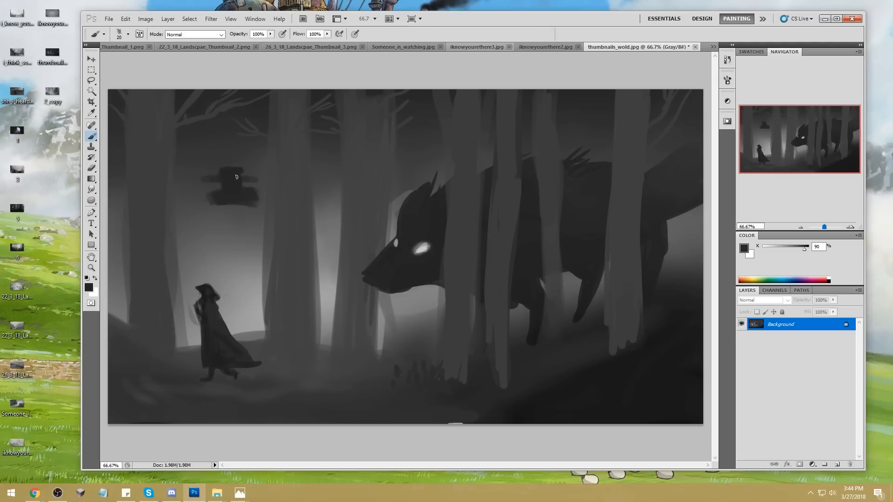
# Outline the silhouette's side and fill its tall body down behind the cloaked walker with a 90 px brush
pyautogui.moveTo(210, 206); pyautogui.dragTo(209, 286)
pyautogui.press(']')
pyautogui.press(']')
pyautogui.press(']')
pyautogui.press(']')
pyautogui.press(']')
pyautogui.press(']')
pyautogui.press(']')
pyautogui.moveTo(224, 203)
pyautogui.mouseDown()
pyautogui.moveTo(228, 247)
pyautogui.moveTo(234, 204)
pyautogui.moveTo(239, 310)
pyautogui.mouseUp()
pyautogui.moveTo(245, 200); pyautogui.dragTo(248, 300)
pyautogui.moveTo(236, 215); pyautogui.dragTo(235, 311)
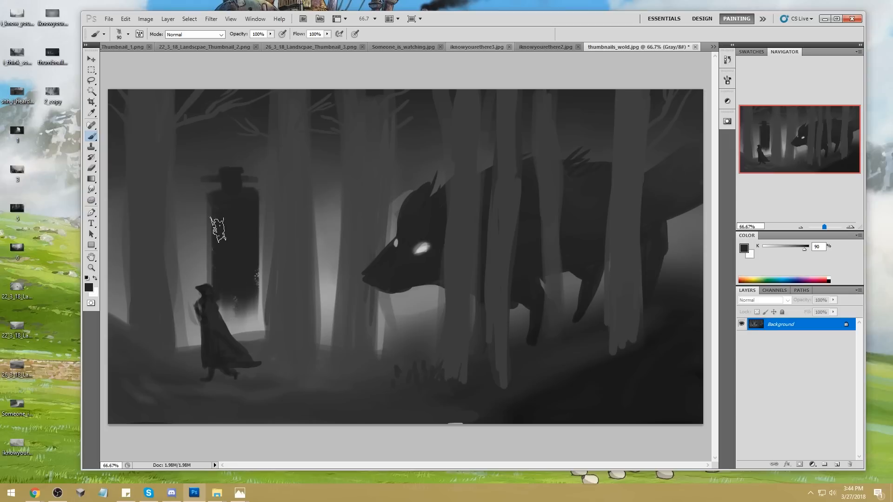
# Extend the dark silhouette's body down to the ground behind the cloaked walker with the 90 px brush
pyautogui.moveTo(220, 204)
pyautogui.mouseDown()
pyautogui.moveTo(221, 302)
pyautogui.moveTo(232, 311)
pyautogui.mouseUp()
pyautogui.moveTo(218, 207); pyautogui.dragTo(221, 318)
pyautogui.moveTo(250, 223)
pyautogui.mouseDown()
pyautogui.moveTo(257, 313)
pyautogui.moveTo(247, 327)
pyautogui.mouseUp()
pyautogui.hotkey('ctrl', 'z')
pyautogui.moveTo(240, 254); pyautogui.dragTo(249, 316)
pyautogui.moveTo(234, 291); pyautogui.dragTo(228, 317)
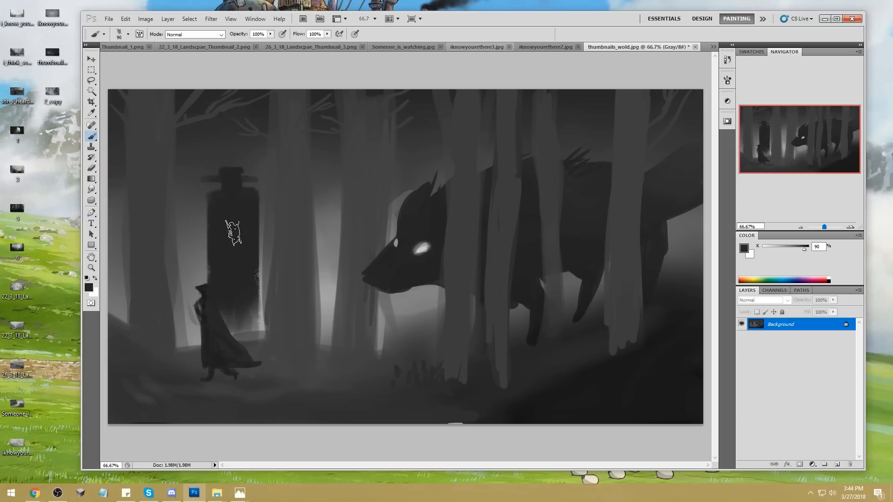
# Sample the 70% grey beside the silhouette and try a lighter vertical strip down one side of its body
pyautogui.keyDown('alt'); pyautogui.click(198, 210); pyautogui.keyUp('alt')
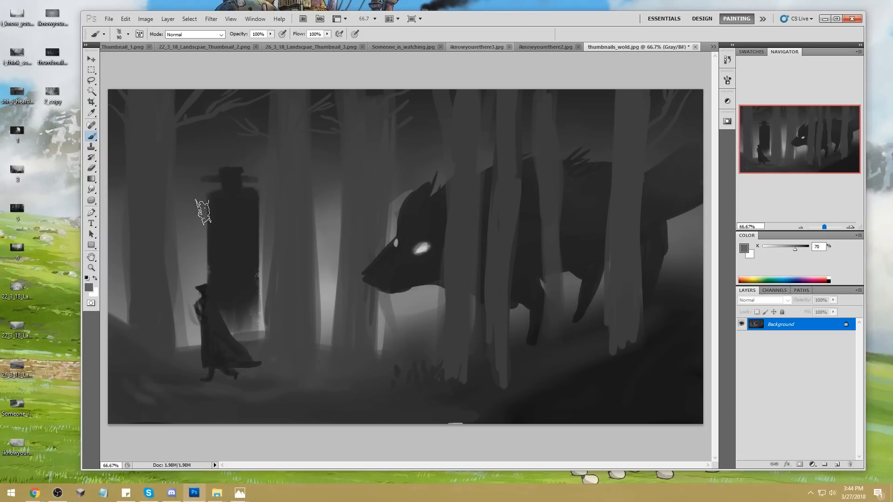
pyautogui.moveTo(214, 200); pyautogui.dragTo(221, 289)
pyautogui.hotkey('ctrl', 'z')
pyautogui.moveTo(219, 209); pyautogui.dragTo(219, 309)
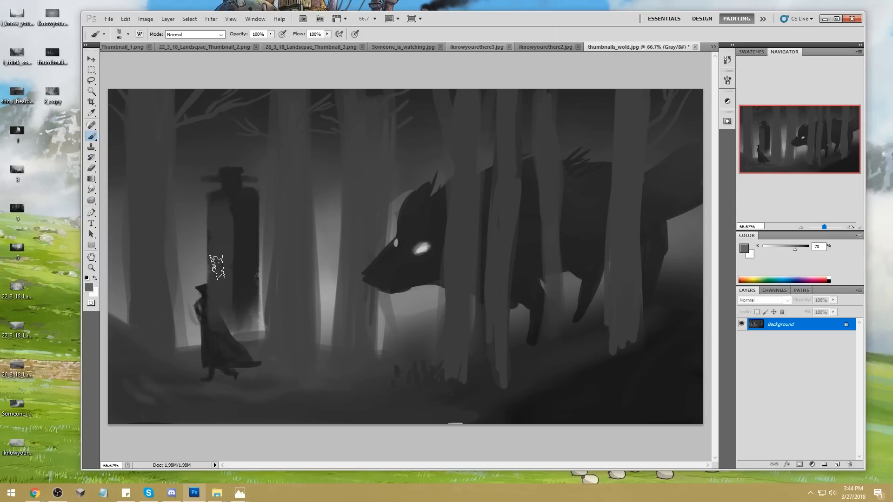
# Reduce the brush size to 15 px
pyautogui.press('[')
pyautogui.press('[')
pyautogui.press('[')
pyautogui.press('[')
pyautogui.press('[')
pyautogui.press('[')
pyautogui.press('[')
pyautogui.press('[')
pyautogui.press('[')
# Undo all the silhouette strokes until only the cloaked walker remains between the trees
pyautogui.hotkey('ctrl', 'alt', 'z')
pyautogui.hotkey('ctrl', 'alt', 'z')
pyautogui.hotkey('ctrl', 'alt', 'z')
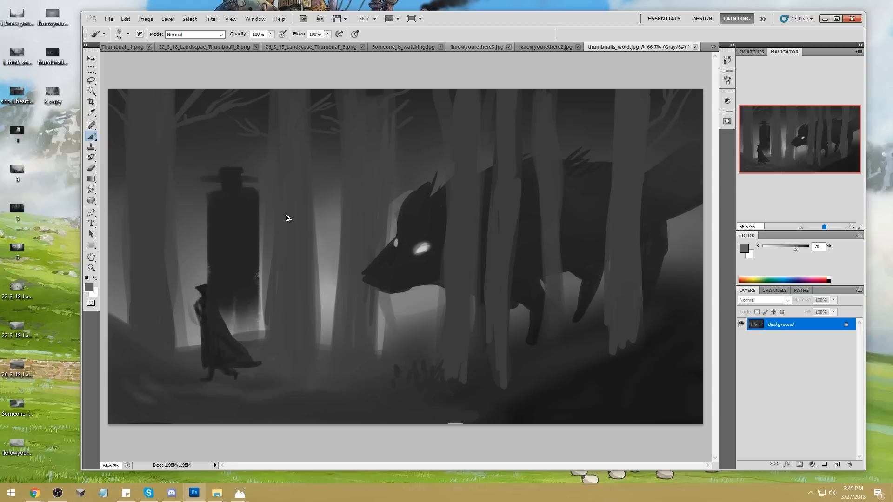
pyautogui.hotkey('ctrl', 'alt', 'z')
pyautogui.hotkey('ctrl', 'alt', 'z')
pyautogui.hotkey('ctrl', 'alt', 'z')
pyautogui.hotkey('ctrl', 'alt', 'z')
pyautogui.hotkey('ctrl', 'alt', 'z')
pyautogui.hotkey('ctrl', 'alt', 'z')
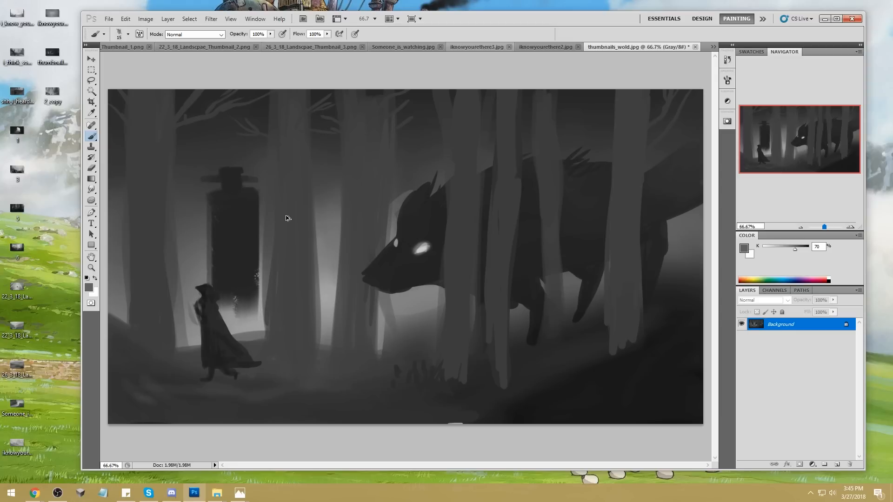
pyautogui.hotkey('ctrl', 'alt', 'z')
pyautogui.hotkey('ctrl', 'alt', 'z')
pyautogui.hotkey('ctrl', 'alt', 'z')
pyautogui.hotkey('ctrl', 'alt', 'z')
pyautogui.hotkey('ctrl', 'alt', 'z')
pyautogui.hotkey('ctrl', 'alt', 'z')
pyautogui.hotkey('ctrl', 'alt', 'z')
pyautogui.hotkey('ctrl', 'alt', 'z')
pyautogui.hotkey('ctrl', 'alt', 'z')
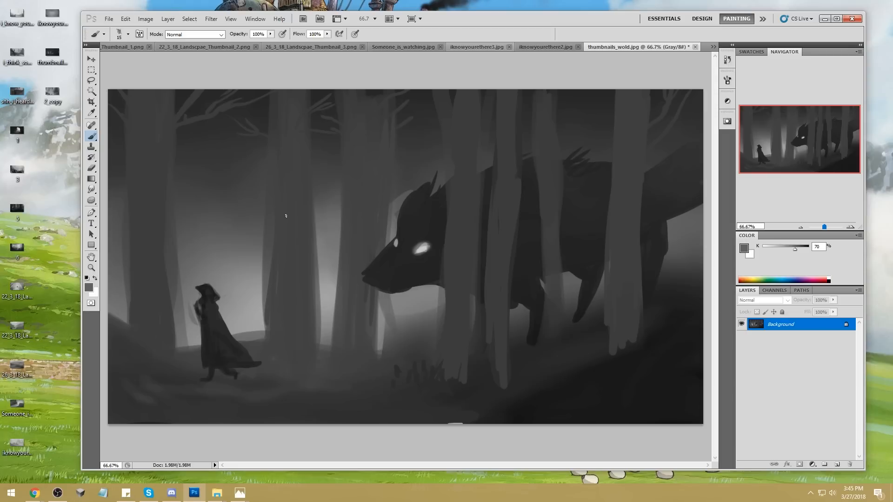
# Sample the wolf's dark grey and sketch a longer pointed snout and a sweeping line along its back
pyautogui.keyDown('alt'); pyautogui.click(398, 257); pyautogui.keyUp('alt')
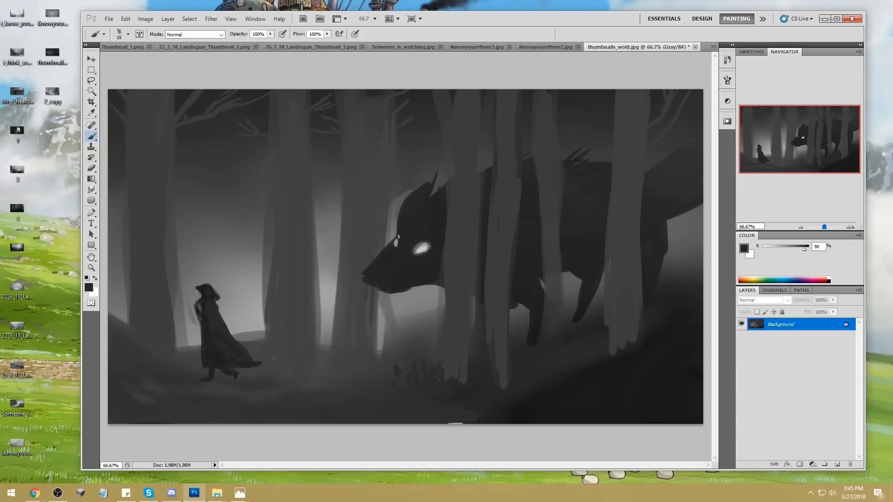
pyautogui.moveTo(402, 234)
pyautogui.mouseDown()
pyautogui.moveTo(380, 243)
pyautogui.moveTo(344, 285)
pyautogui.moveTo(386, 298)
pyautogui.mouseUp()
pyautogui.moveTo(350, 271)
pyautogui.mouseDown()
pyautogui.moveTo(372, 290)
pyautogui.moveTo(334, 286)
pyautogui.moveTo(393, 303)
pyautogui.mouseUp()
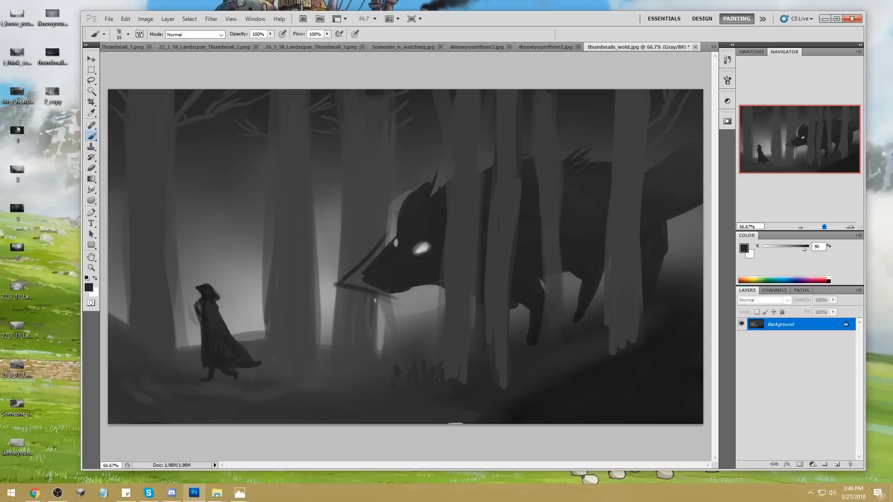
pyautogui.moveTo(435, 183); pyautogui.dragTo(647, 153)
# Try a much larger pointed head outline with jaw marks and construction curves above the wolf, extending towards the walker
pyautogui.moveTo(260, 171)
pyautogui.mouseDown()
pyautogui.moveTo(216, 203)
pyautogui.moveTo(273, 204)
pyautogui.mouseUp()
pyautogui.moveTo(263, 210); pyautogui.dragTo(471, 161)
pyautogui.moveTo(313, 204)
pyautogui.mouseDown()
pyautogui.moveTo(342, 203)
pyautogui.moveTo(315, 210)
pyautogui.moveTo(318, 222)
pyautogui.mouseUp()
pyautogui.moveTo(358, 201); pyautogui.dragTo(331, 214)
pyautogui.moveTo(403, 180); pyautogui.dragTo(382, 205)
pyautogui.moveTo(423, 175); pyautogui.dragTo(409, 186)
pyautogui.moveTo(410, 185); pyautogui.dragTo(398, 195)
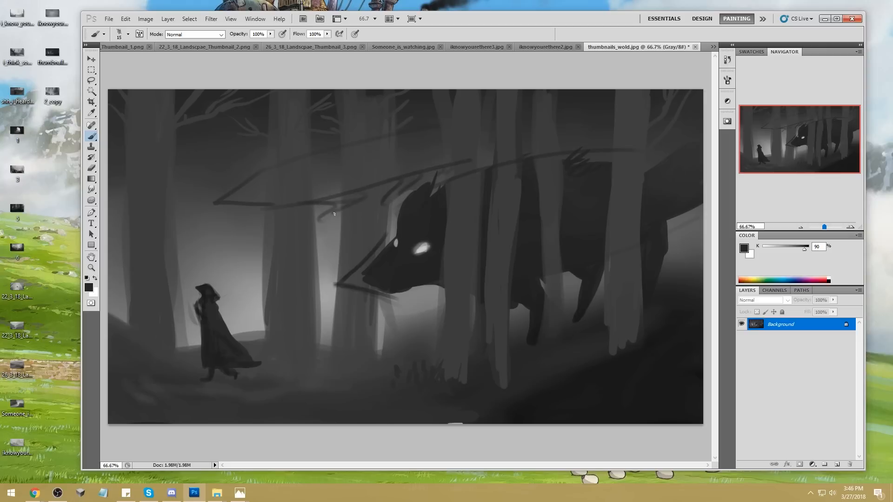
pyautogui.moveTo(347, 147)
pyautogui.mouseDown()
pyautogui.moveTo(493, 117)
pyautogui.moveTo(616, 109)
pyautogui.mouseUp()
pyautogui.moveTo(558, 136); pyautogui.dragTo(447, 142)
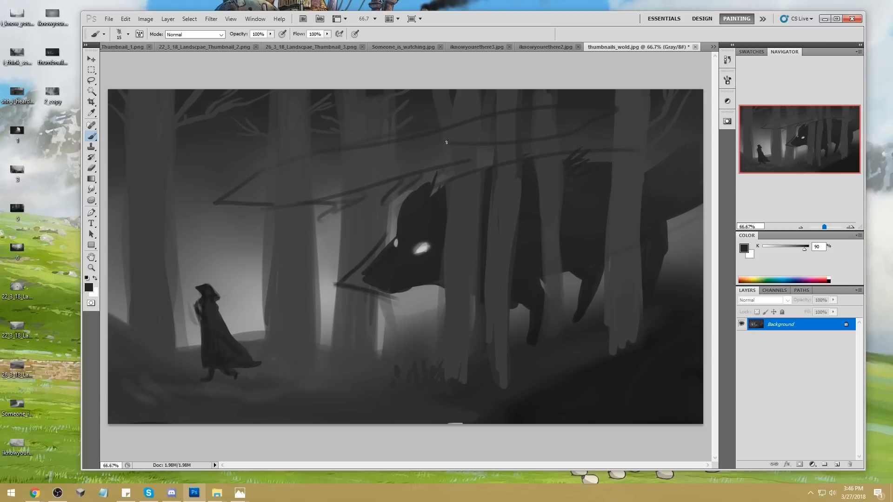
pyautogui.moveTo(344, 160)
pyautogui.mouseDown()
pyautogui.moveTo(305, 177)
pyautogui.moveTo(303, 151)
pyautogui.mouseUp()
pyautogui.moveTo(311, 220); pyautogui.dragTo(347, 217)
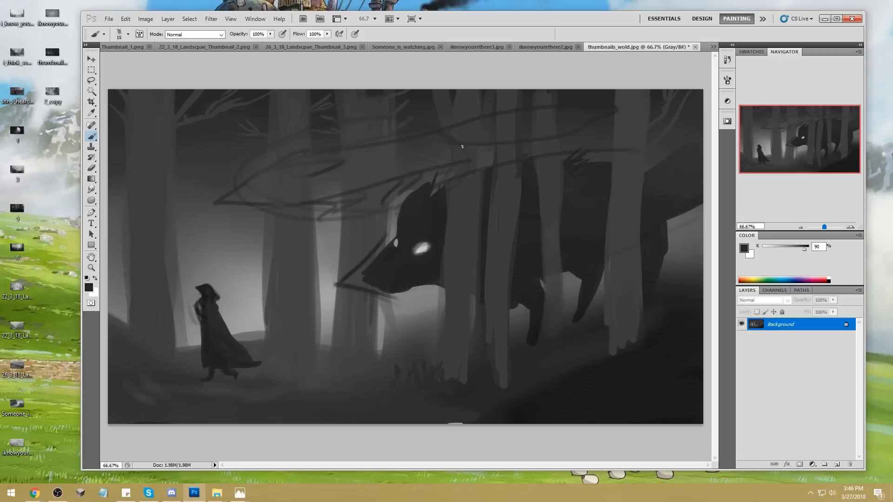
# Reinforce the upper and lower edges of the wolf's extended snout with more dark strokes
pyautogui.moveTo(392, 231); pyautogui.dragTo(385, 244)
pyautogui.moveTo(398, 292); pyautogui.dragTo(404, 308)
pyautogui.moveTo(386, 234)
pyautogui.mouseDown()
pyautogui.moveTo(337, 279)
pyautogui.moveTo(418, 308)
pyautogui.moveTo(403, 305)
pyautogui.mouseUp()
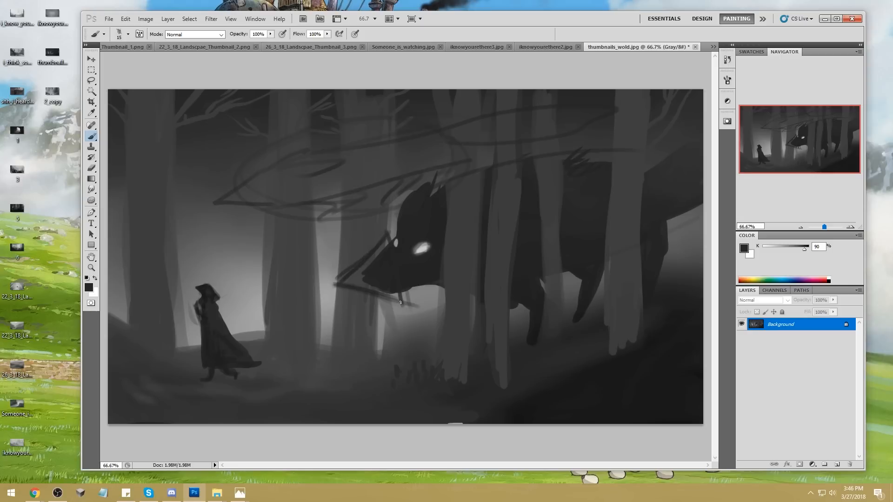
pyautogui.moveTo(387, 233)
pyautogui.mouseDown()
pyautogui.moveTo(409, 305)
pyautogui.moveTo(331, 284)
pyautogui.moveTo(407, 307)
pyautogui.moveTo(329, 285)
pyautogui.moveTo(339, 275)
pyautogui.mouseUp()
# Undo the oversized head sketch and reinforcing strokes, back to the first snout outline and back line
pyautogui.hotkey('ctrl', 'alt', 'z')
pyautogui.hotkey('ctrl', 'alt', 'z')
pyautogui.hotkey('ctrl', 'alt', 'z')
pyautogui.hotkey('ctrl', 'alt', 'z')
pyautogui.hotkey('ctrl', 'alt', 'z')
pyautogui.hotkey('ctrl', 'alt', 'z')
pyautogui.hotkey('ctrl', 'alt', 'z')
pyautogui.hotkey('ctrl', 'alt', 'z')
pyautogui.hotkey('ctrl', 'alt', 'z')
pyautogui.hotkey('ctrl', 'alt', 'z')
pyautogui.hotkey('ctrl', 'alt', 'z')
pyautogui.hotkey('ctrl', 'alt', 'z')
pyautogui.hotkey('ctrl', 'alt', 'z')
pyautogui.hotkey('ctrl', 'alt', 'z')
pyautogui.hotkey('ctrl', 'alt', 'z')
pyautogui.hotkey('ctrl', 'alt', 'z')
pyautogui.hotkey('ctrl', 'alt', 'z')
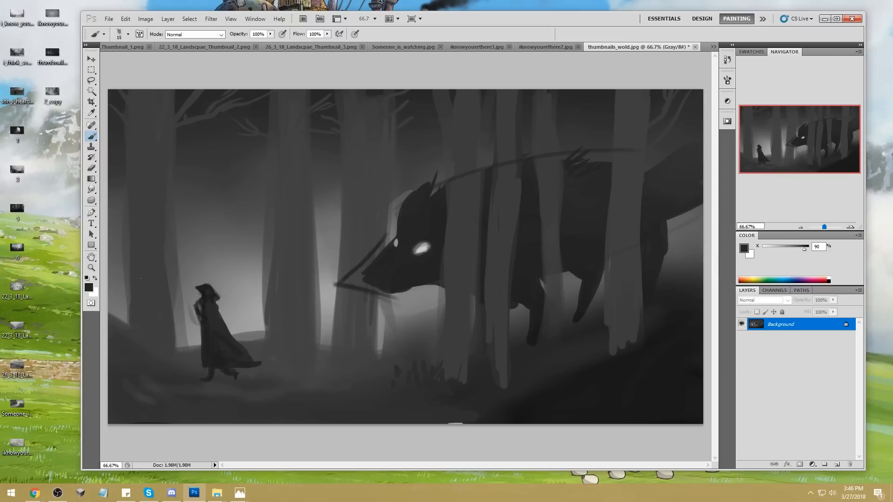
# Try a straight dark horizontal line across the whole thumbnail at the wolf's muzzle, and undo it
pyautogui.keyDown('shift'); pyautogui.click(704, 259); pyautogui.keyUp('shift')
pyautogui.press('q')
pyautogui.press('d')
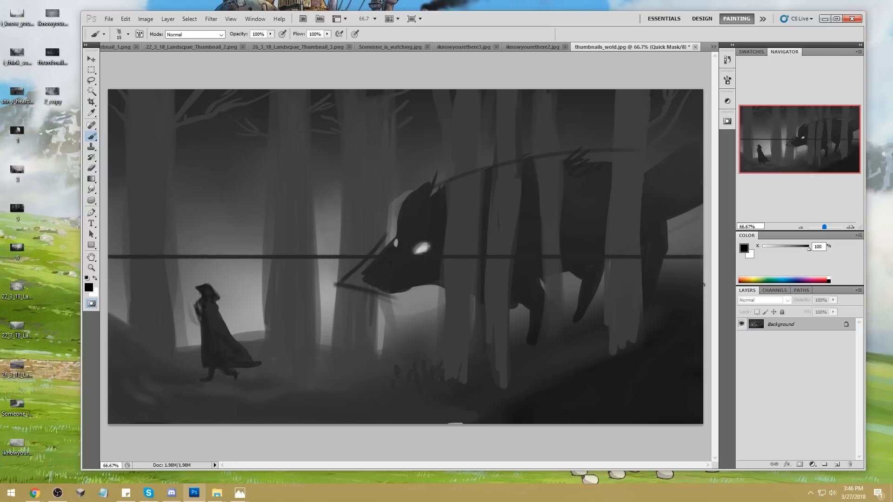
pyautogui.hotkey('ctrl', 'alt', 'z')
pyautogui.hotkey('ctrl', 'alt', 'z')
# Draw a dark line along the thumbnail's bottom edge and a curved loop across the second tree, undoing an extra rounded shape above
pyautogui.moveTo(703, 418); pyautogui.dragTo(100, 440)
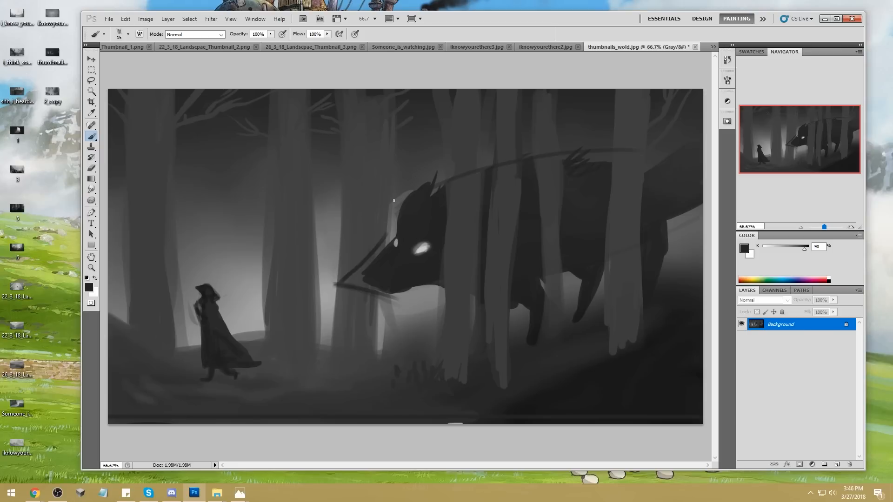
pyautogui.moveTo(274, 212); pyautogui.dragTo(317, 221)
pyautogui.moveTo(459, 134); pyautogui.dragTo(365, 156)
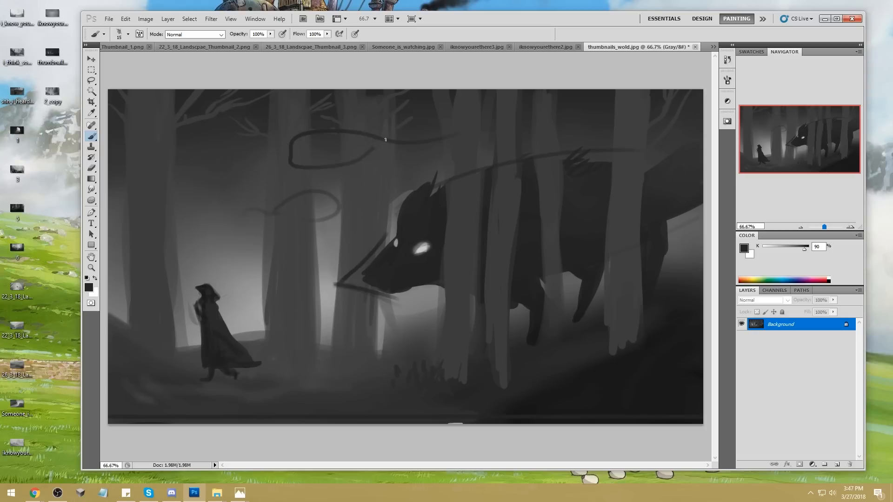
pyautogui.hotkey('ctrl', 'alt', 'z')
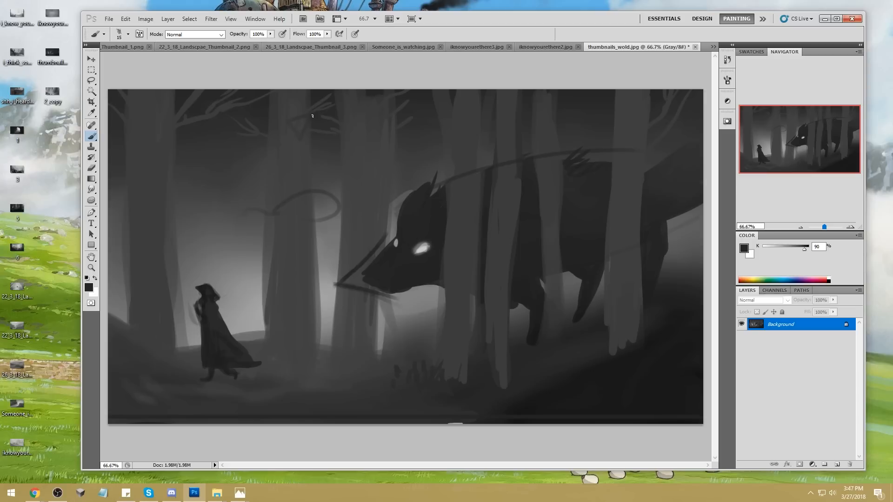
# Sketch angular, pointed and small rounded shapes among the trees above the walker and the wolf's head
pyautogui.moveTo(294, 150)
pyautogui.mouseDown()
pyautogui.moveTo(223, 175)
pyautogui.moveTo(191, 206)
pyautogui.mouseUp()
pyautogui.moveTo(248, 192); pyautogui.dragTo(296, 160)
pyautogui.moveTo(355, 149)
pyautogui.mouseDown()
pyautogui.moveTo(376, 195)
pyautogui.moveTo(386, 141)
pyautogui.moveTo(381, 163)
pyautogui.mouseUp()
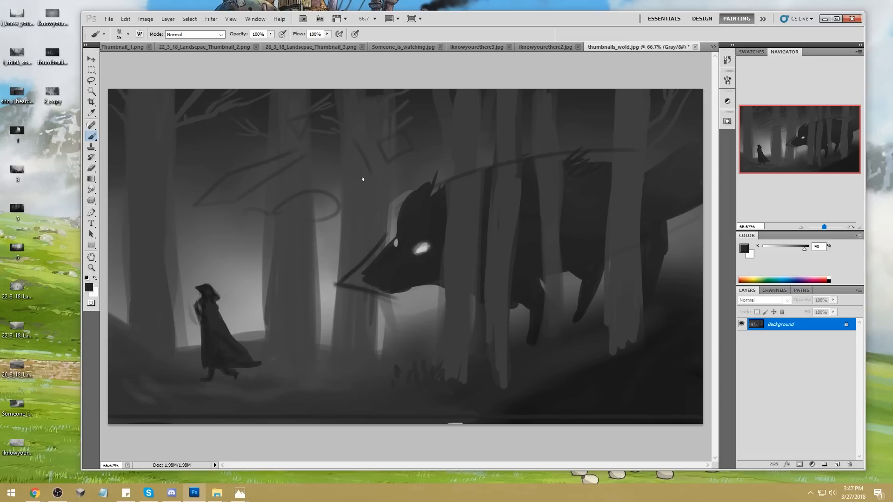
pyautogui.moveTo(464, 105)
pyautogui.mouseDown()
pyautogui.moveTo(379, 133)
pyautogui.moveTo(438, 125)
pyautogui.moveTo(445, 153)
pyautogui.moveTo(488, 147)
pyautogui.mouseUp()
pyautogui.moveTo(382, 177); pyautogui.dragTo(376, 178)
pyautogui.moveTo(358, 212); pyautogui.dragTo(364, 201)
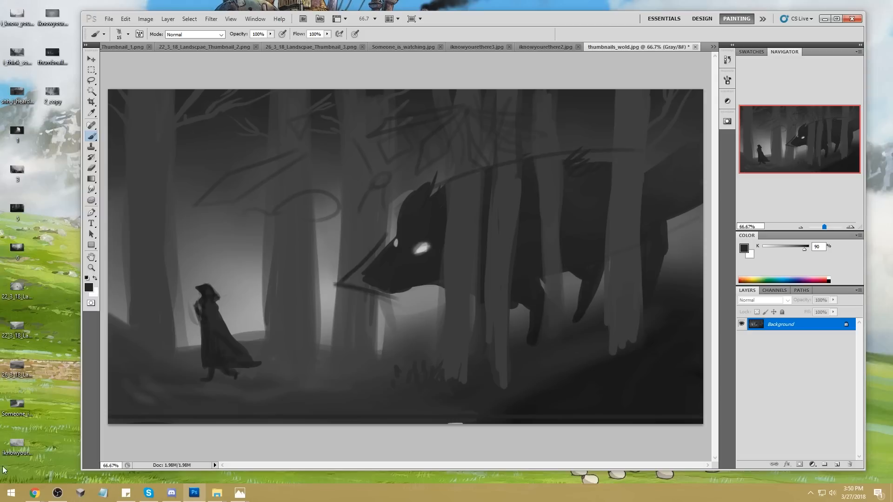
# Open a new Chrome window, move it off this display, and switch to it with the "tai lung jail" image results
pyautogui.rightClick(34, 494)
pyautogui.click(48, 405)
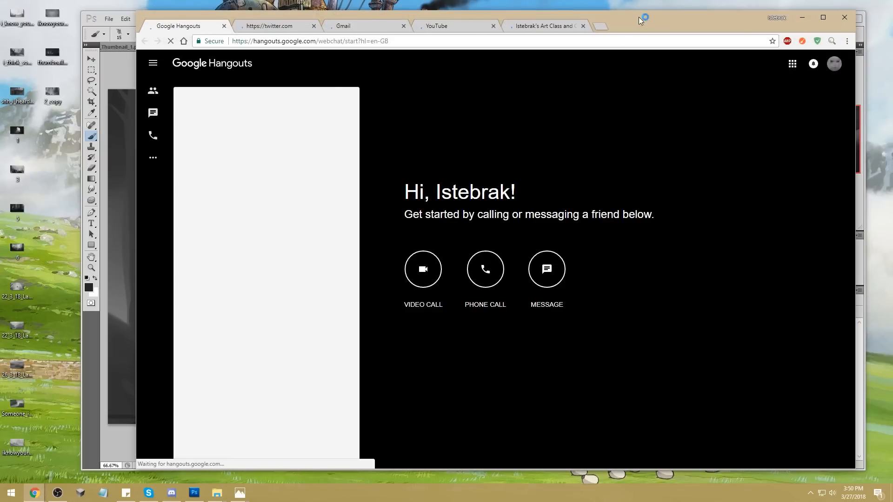
pyautogui.moveTo(638, 17); pyautogui.dragTo(892, 29)
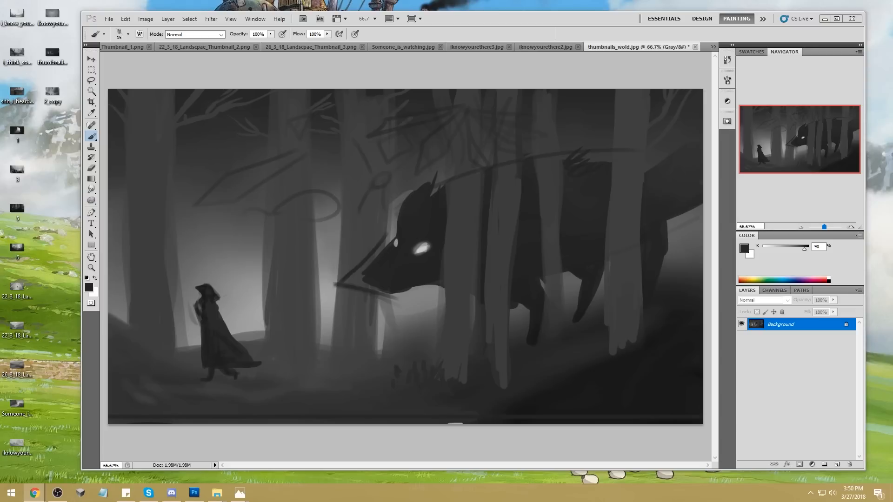
pyautogui.hotkey('alt', 'Tab')
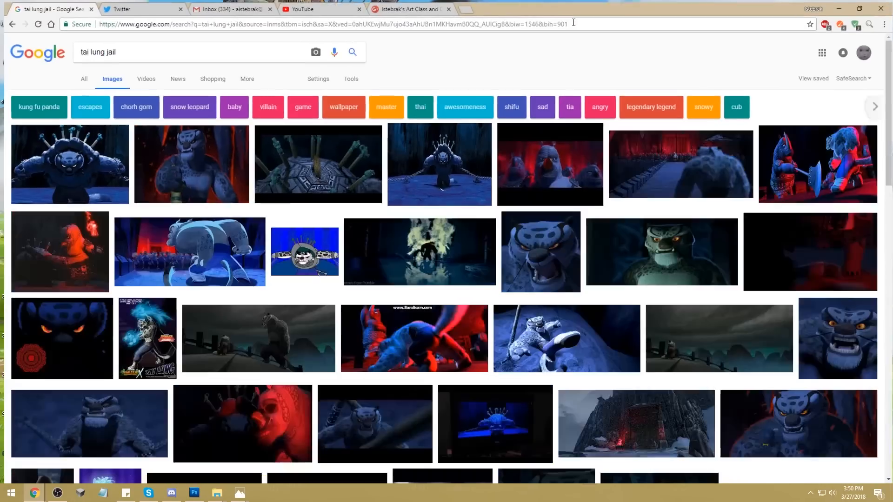
# Enlarge the image of Tai Lung kneeling in chains and examine its composition
pyautogui.click(438, 182)
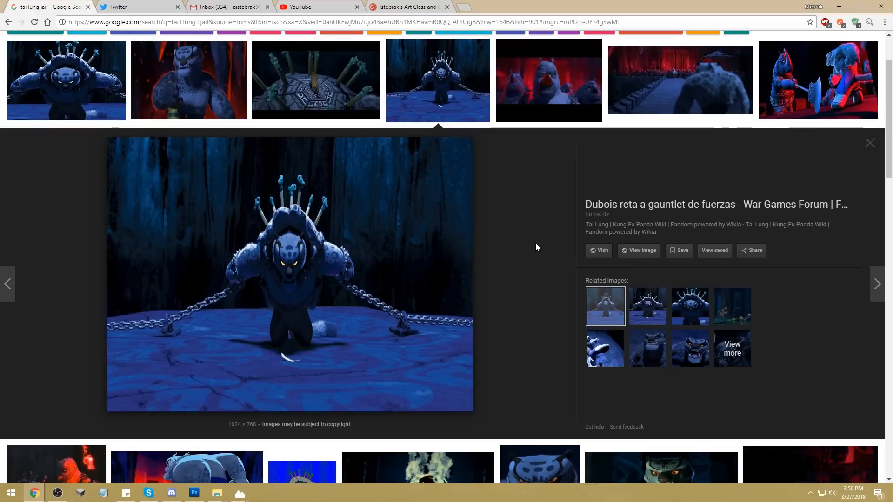
pyautogui.scroll(2, 534, 247)
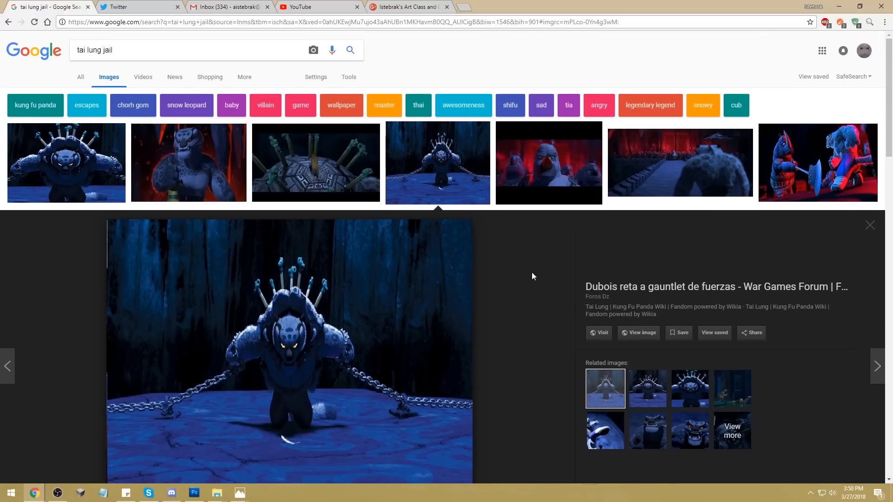
pyautogui.scroll(-3, 524, 275)
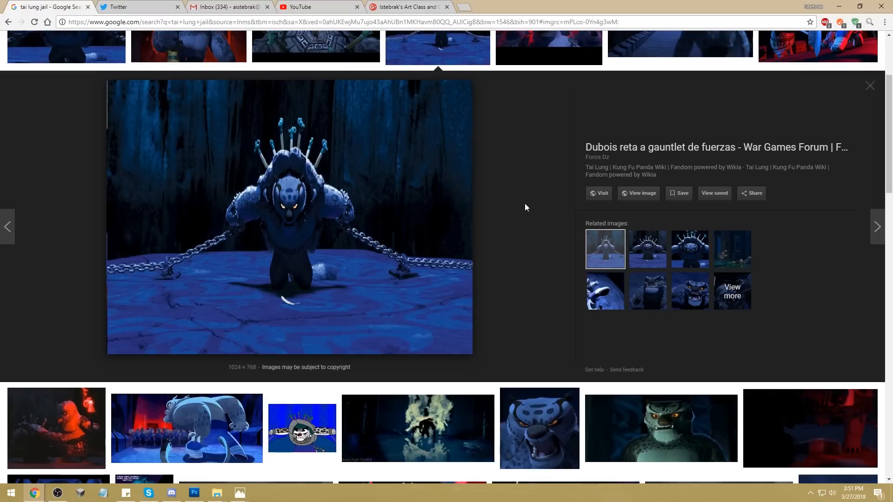
pyautogui.scroll(2, 525, 207)
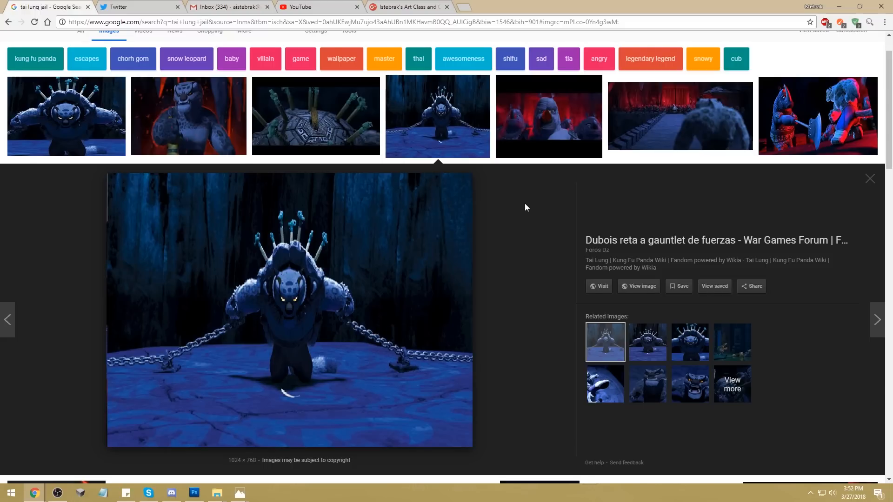
# Search Google Images for "kung fu panda valley"
pyautogui.scroll(1, 525, 208)
pyautogui.moveTo(129, 59); pyautogui.dragTo(61, 61)
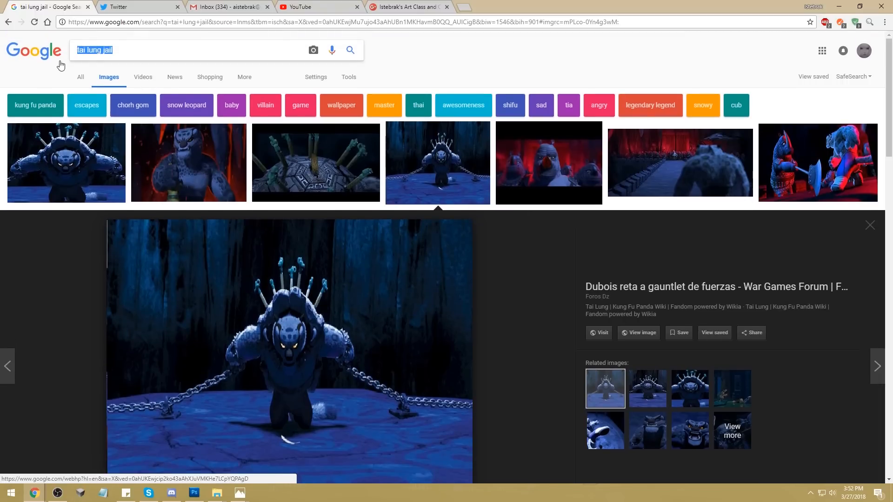
pyautogui.write('kung fu pand')
pyautogui.write('a valley')
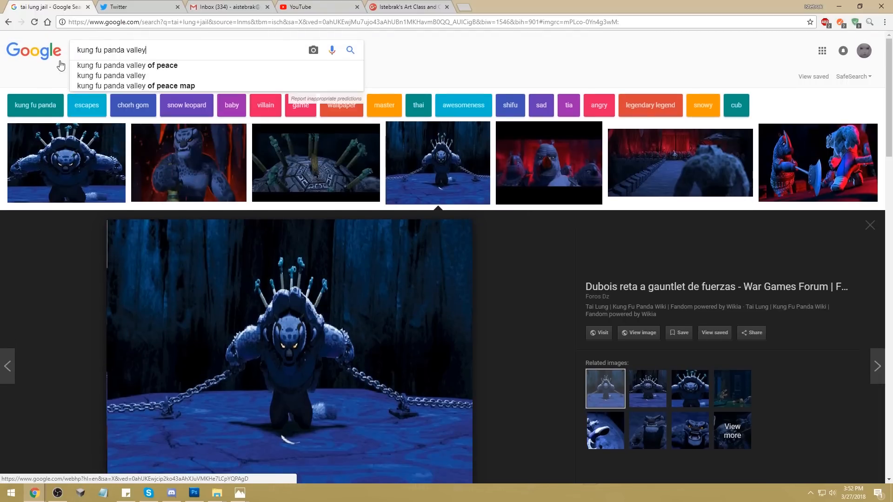
pyautogui.press('Return')
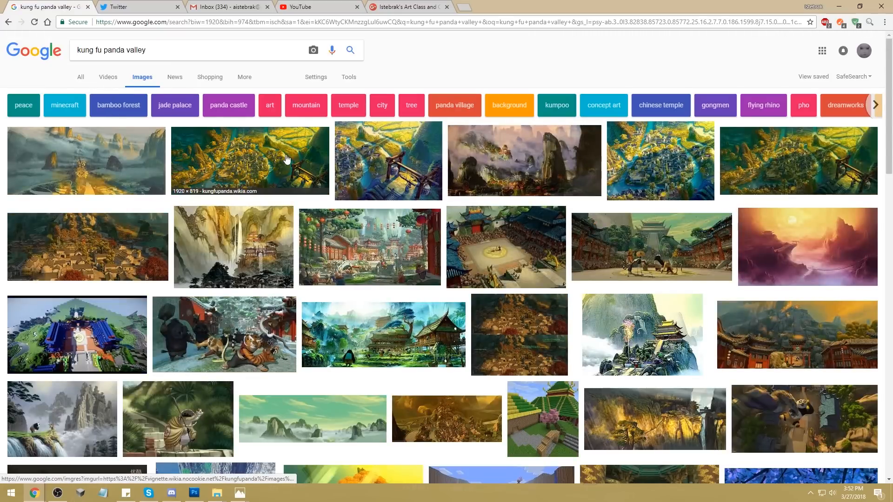
# Preview the Valley of Peace images of the bell tower, village, wide valley and misty mountains, and browse further results
pyautogui.click(402, 161)
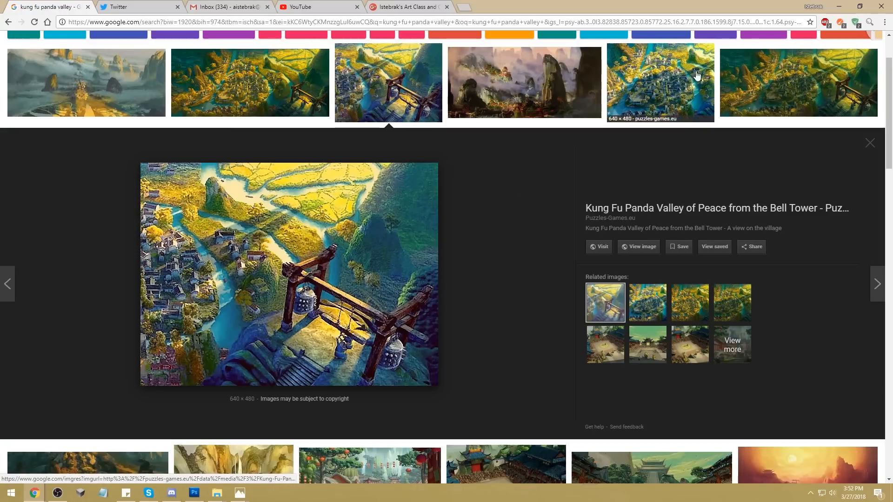
pyautogui.click(697, 76)
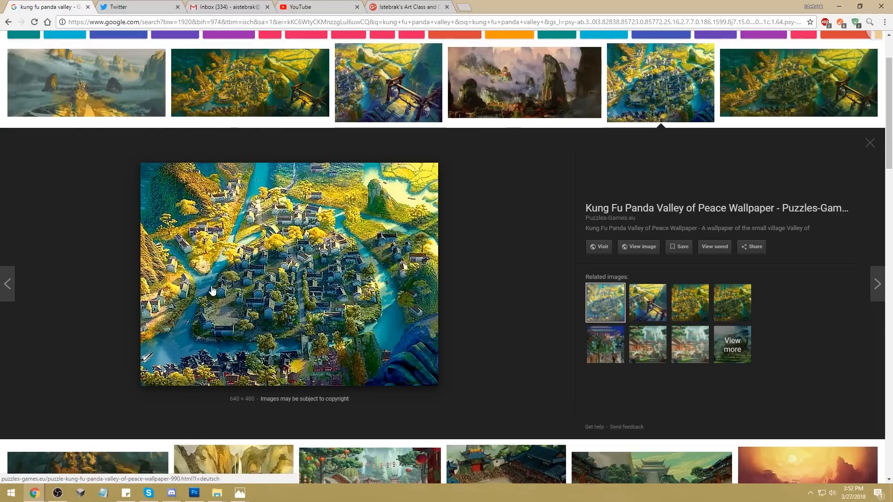
pyautogui.click(803, 85)
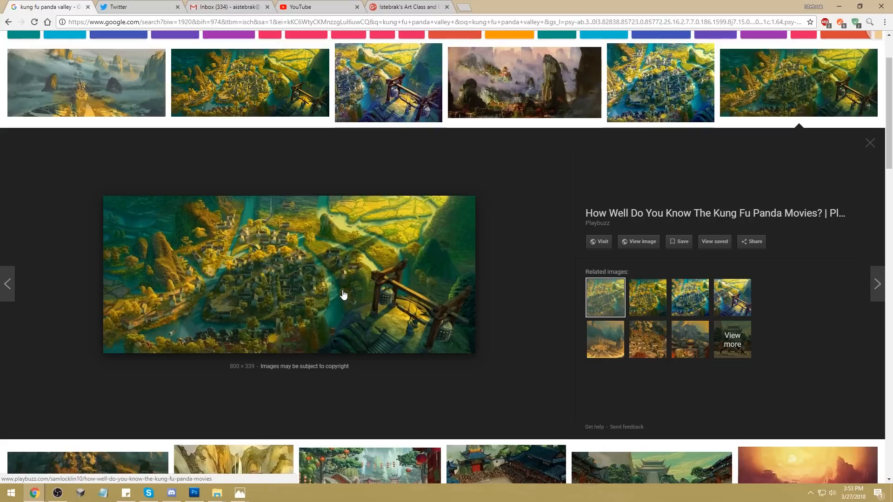
pyautogui.click(61, 99)
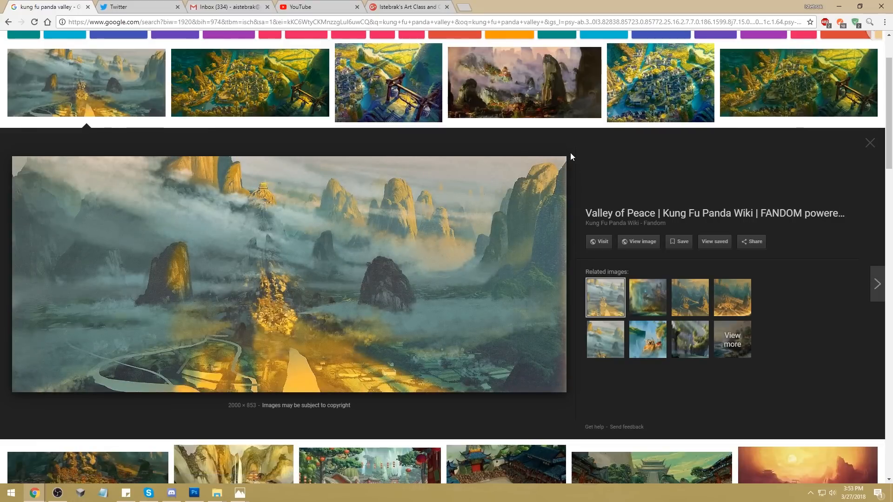
pyautogui.scroll(-3, 570, 151)
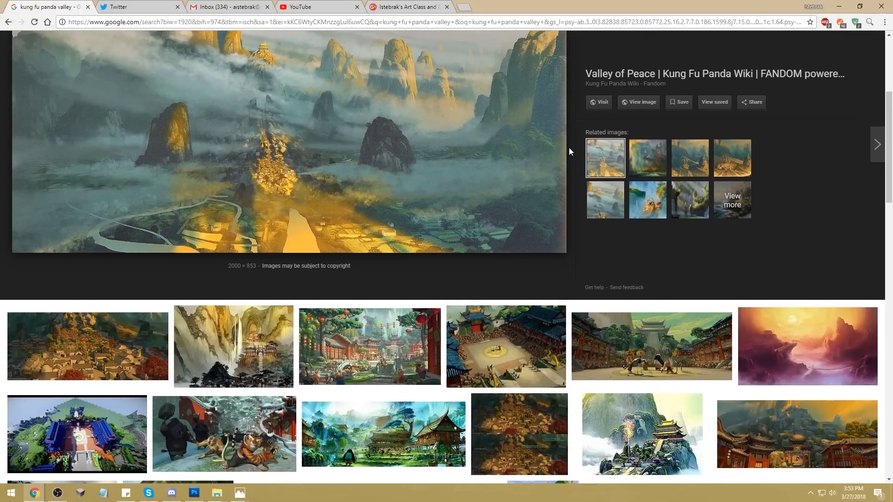
pyautogui.scroll(-2, 570, 152)
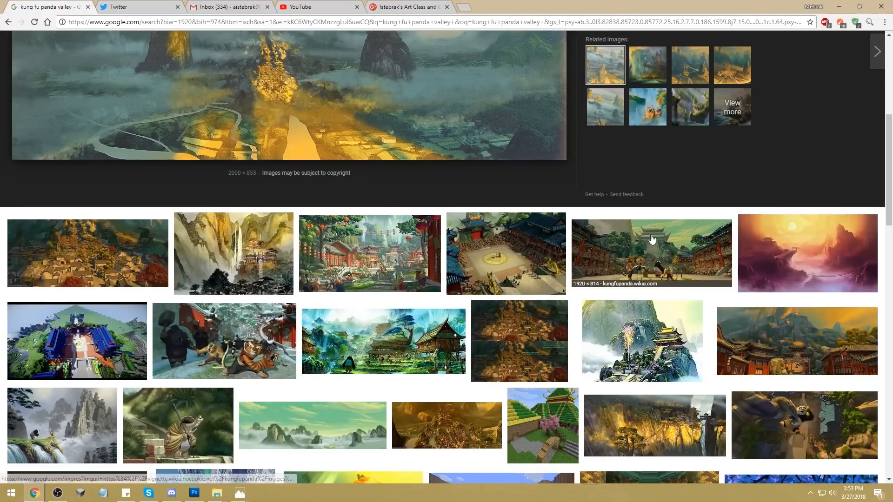
# Enlarge the Kung Fu Panda tournament courtyard image, examine its composition, and return to the forest wolf thumbnail in Photoshop
pyautogui.click(659, 262)
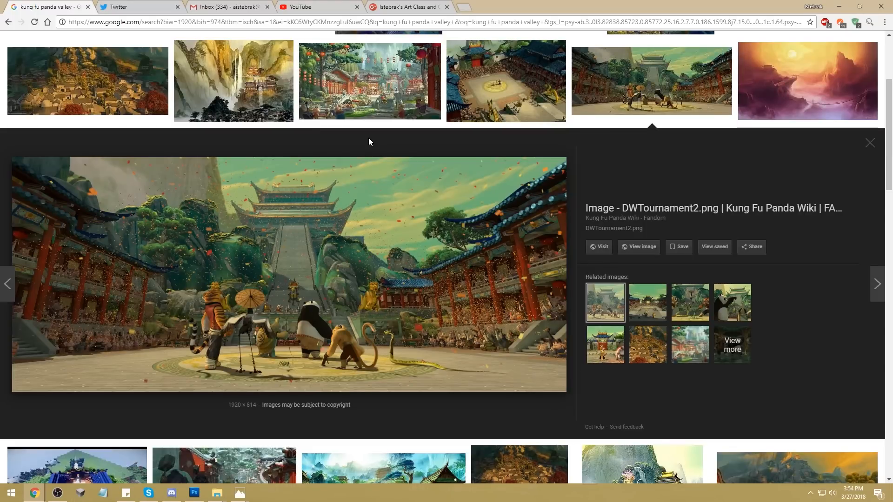
pyautogui.press('XF86AudioLowerVolume')
pyautogui.click(842, 6)
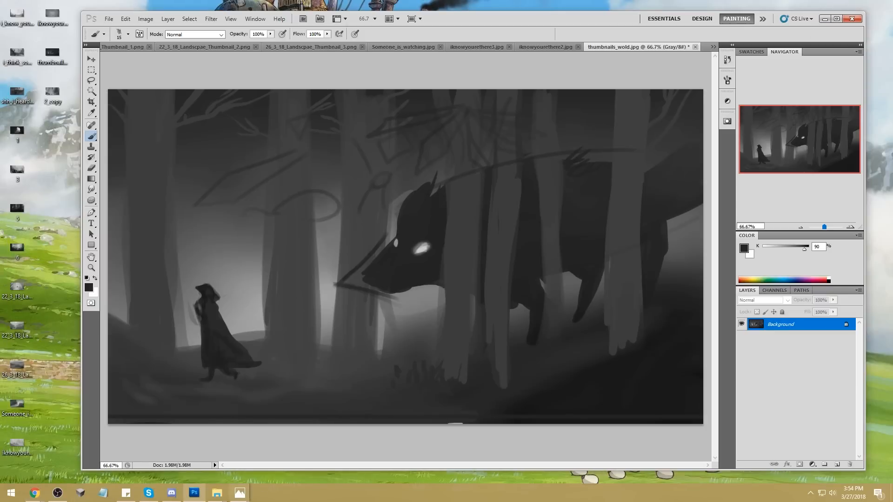
# Place the depth notes and the black-versus-white notes images side by side, review them, and minimise both
pyautogui.moveTo(240, 493)
pyautogui.click(213, 468)
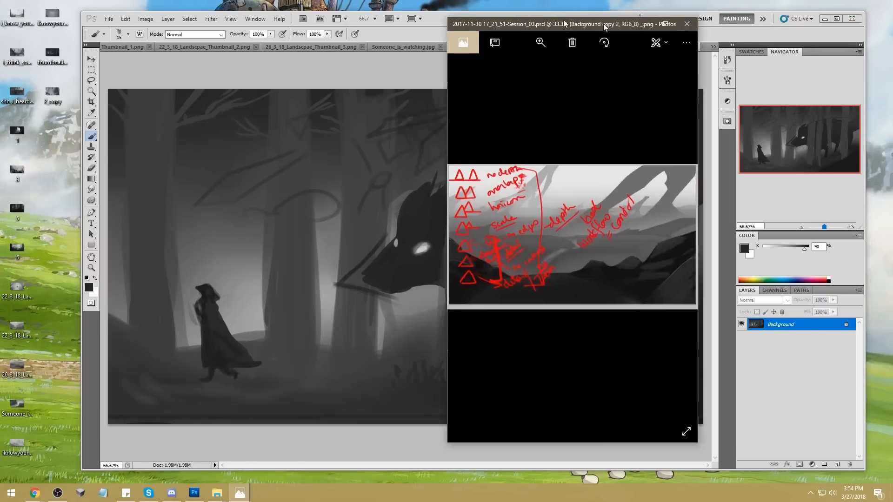
pyautogui.moveTo(607, 26); pyautogui.dragTo(208, 26)
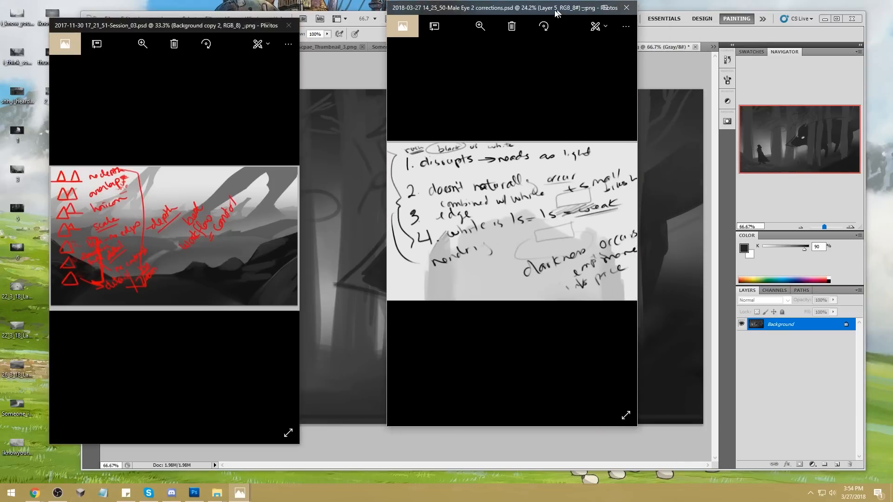
pyautogui.moveTo(157, 27); pyautogui.dragTo(199, 37)
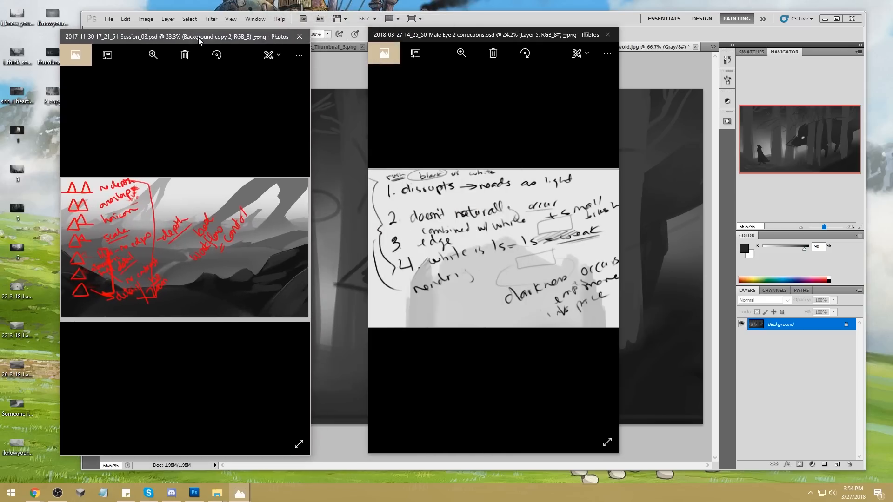
pyautogui.moveTo(509, 34); pyautogui.dragTo(487, 27)
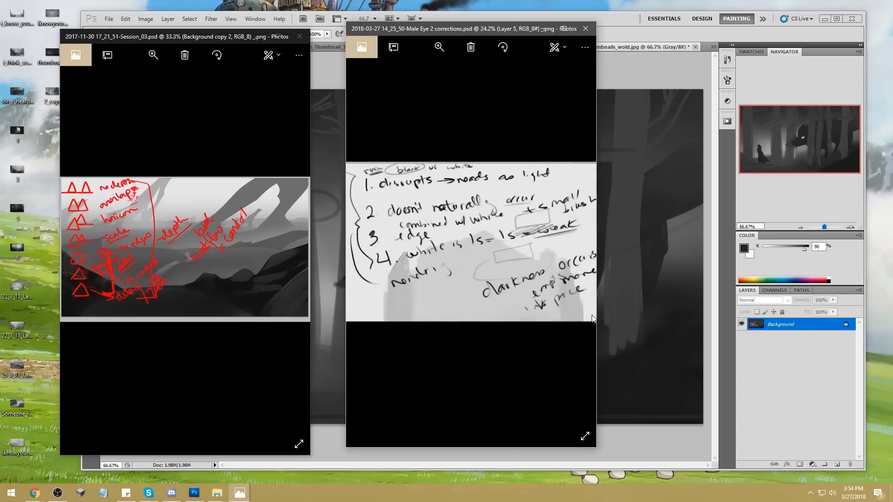
pyautogui.moveTo(597, 238); pyautogui.dragTo(615, 217)
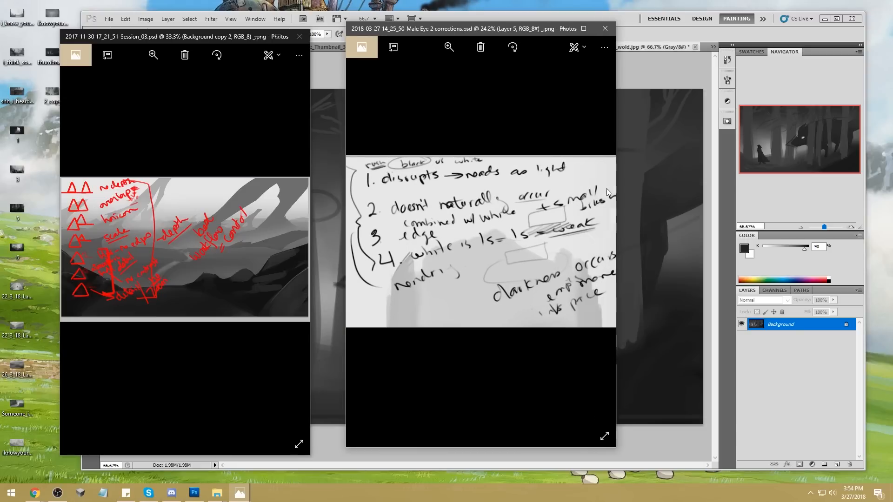
pyautogui.click(562, 28)
pyautogui.click(257, 36)
# Switch to iknowyourethere2.jpg, bring back the Male Eye 2 corrections notes for review, and close them
pyautogui.click(520, 47)
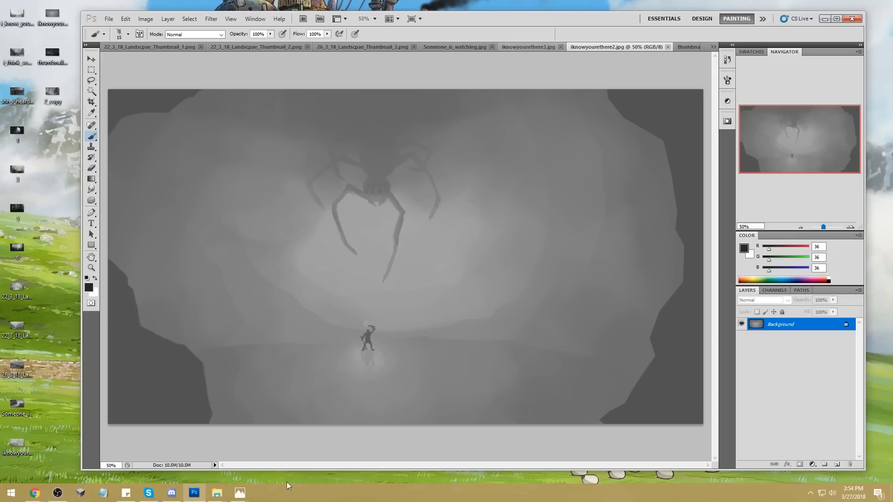
pyautogui.moveTo(239, 492)
pyautogui.click(217, 474)
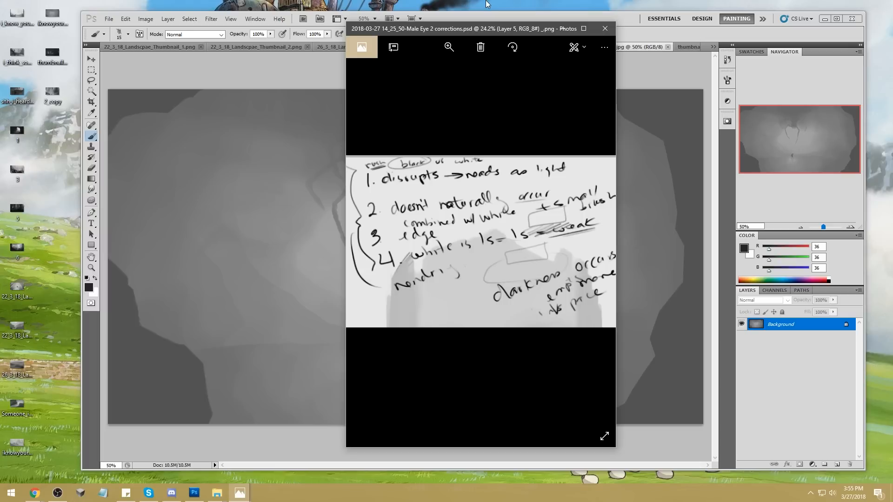
pyautogui.click(605, 28)
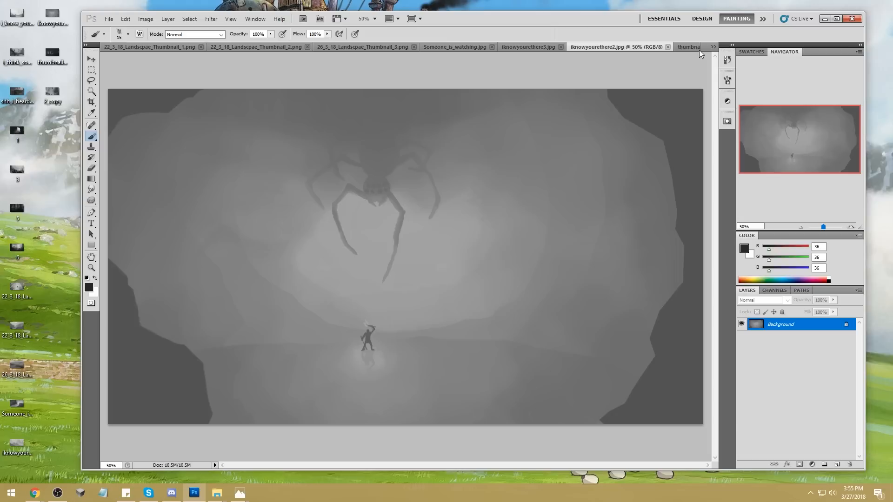
# Close thumbnails_wold.jpg without saving its changes and return to the spider cave thumbnail
pyautogui.click(696, 48)
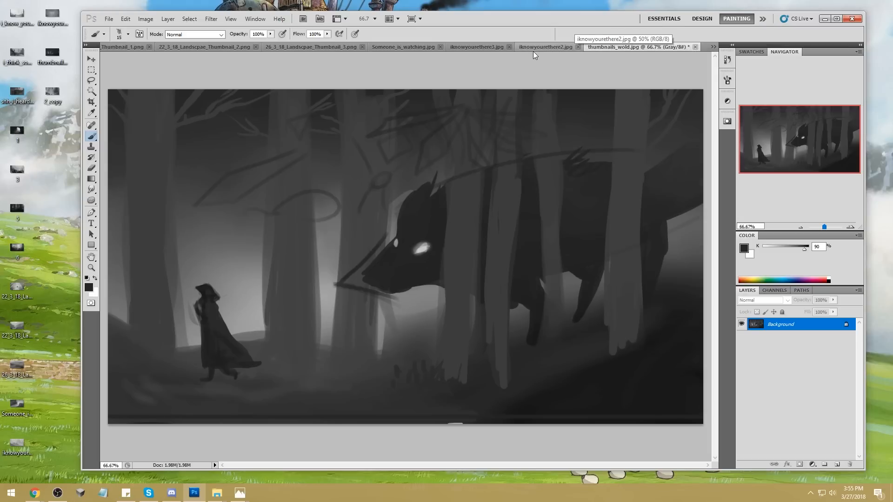
pyautogui.click(695, 47)
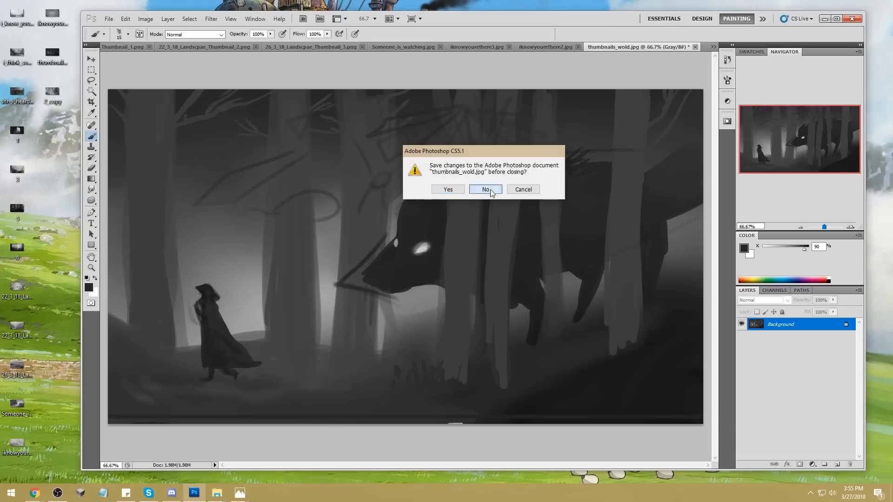
pyautogui.click(485, 189)
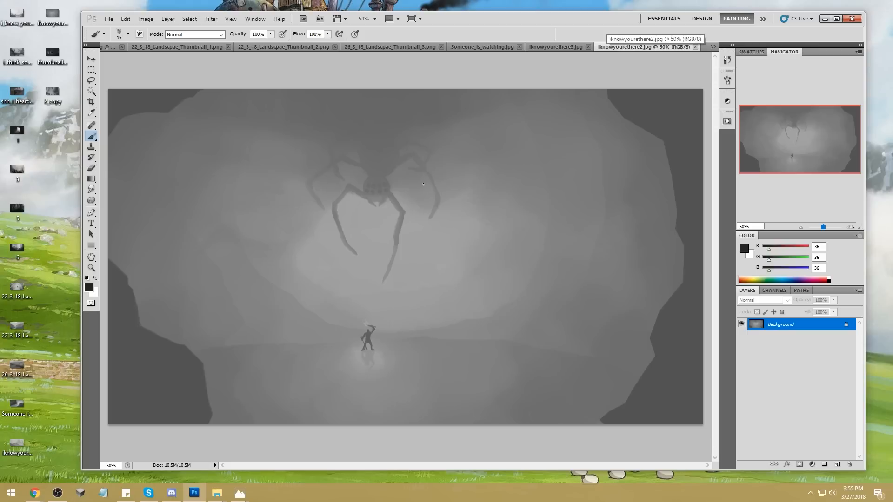
pyautogui.click(484, 68)
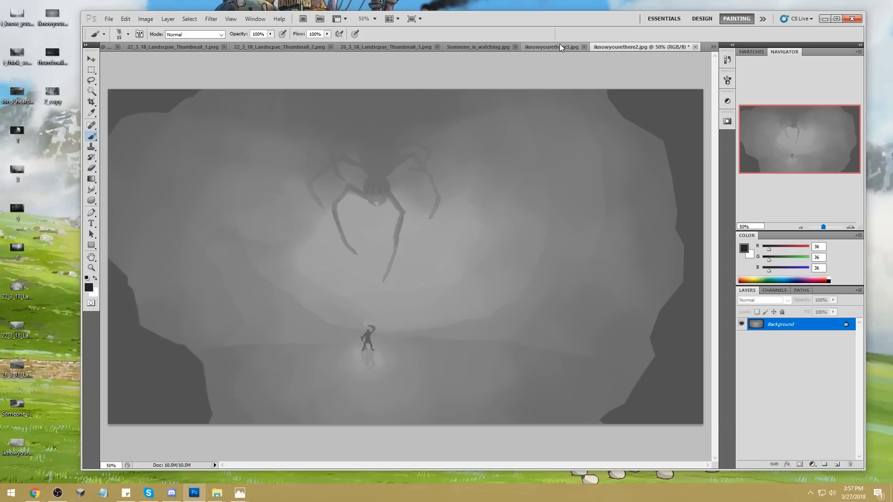
# Divide the spider cave thumbnail with vertical and horizontal centre lines and mark margin lines along all four edges
pyautogui.moveTo(409, 84); pyautogui.dragTo(409, 427)
pyautogui.moveTo(711, 265); pyautogui.dragTo(104, 266)
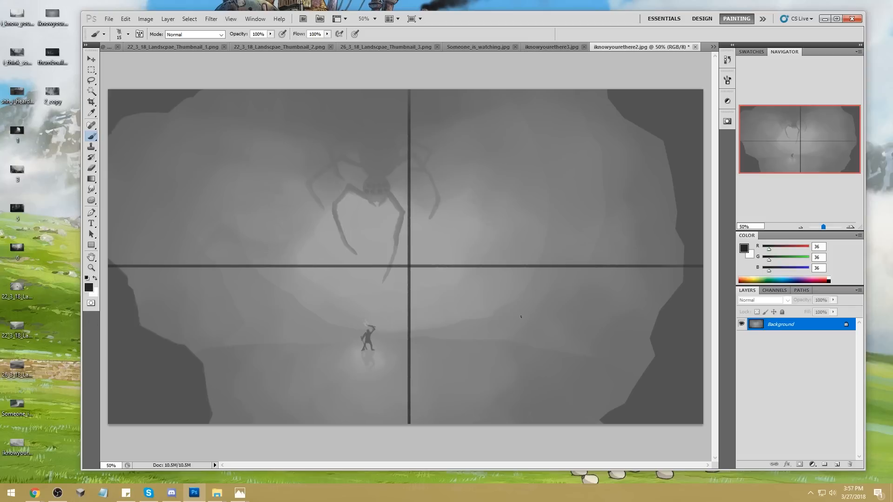
pyautogui.moveTo(135, 88)
pyautogui.mouseDown()
pyautogui.moveTo(134, 184)
pyautogui.moveTo(166, 437)
pyautogui.mouseUp()
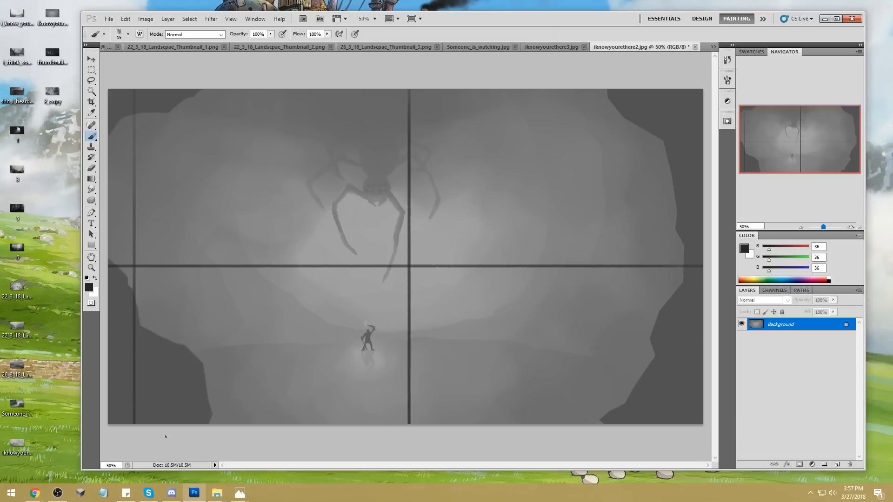
pyautogui.moveTo(119, 112)
pyautogui.mouseDown()
pyautogui.moveTo(674, 118)
pyautogui.moveTo(679, 423)
pyautogui.mouseUp()
pyautogui.hotkey('ctrl', 'z')
pyautogui.moveTo(678, 113)
pyautogui.mouseDown()
pyautogui.moveTo(709, 370)
pyautogui.moveTo(258, 432)
pyautogui.moveTo(108, 402)
pyautogui.mouseUp()
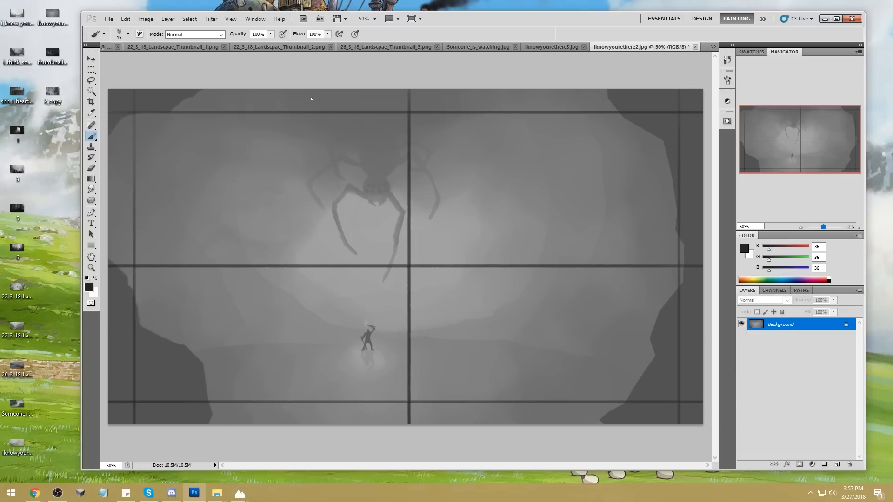
# Circle the spider and the small figure, and sweep a wide U-shaped curve around both
pyautogui.moveTo(404, 128)
pyautogui.mouseDown()
pyautogui.moveTo(424, 168)
pyautogui.moveTo(374, 139)
pyautogui.mouseUp()
pyautogui.moveTo(388, 315)
pyautogui.mouseDown()
pyautogui.moveTo(370, 313)
pyautogui.moveTo(390, 342)
pyautogui.moveTo(371, 311)
pyautogui.mouseUp()
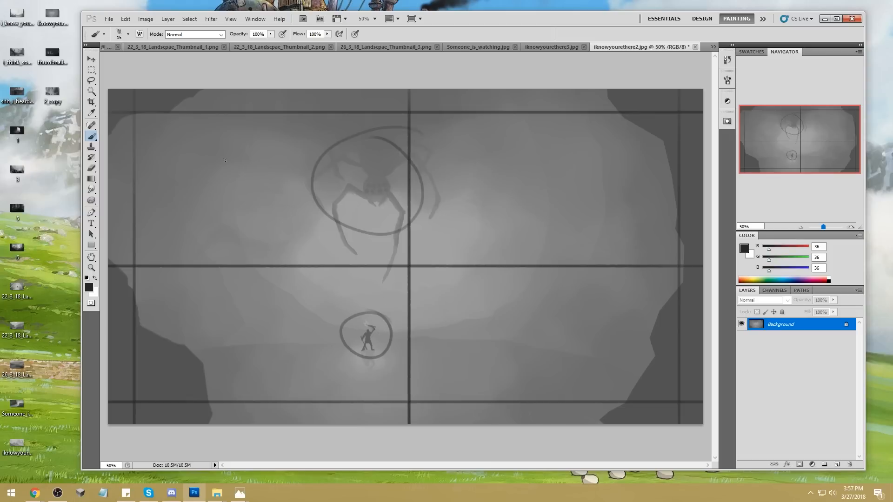
pyautogui.moveTo(232, 135)
pyautogui.mouseDown()
pyautogui.moveTo(254, 358)
pyautogui.moveTo(603, 206)
pyautogui.moveTo(593, 144)
pyautogui.mouseUp()
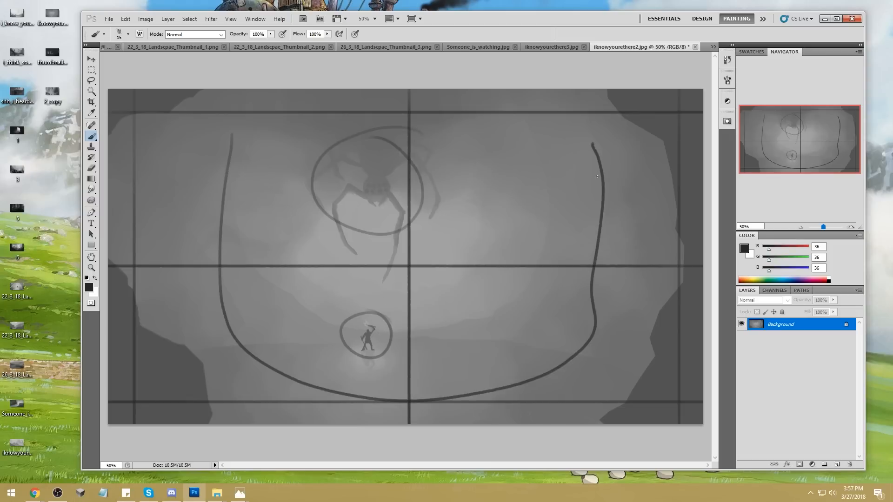
# Undo all the guide lines, circles and the U-shaped curve on the spider cave thumbnail
pyautogui.hotkey('ctrl', 'alt', 'z')
pyautogui.hotkey('ctrl', 'alt', 'z')
pyautogui.hotkey('ctrl', 'alt', 'z')
pyautogui.hotkey('ctrl', 'alt', 'z')
pyautogui.hotkey('ctrl', 'alt', 'z')
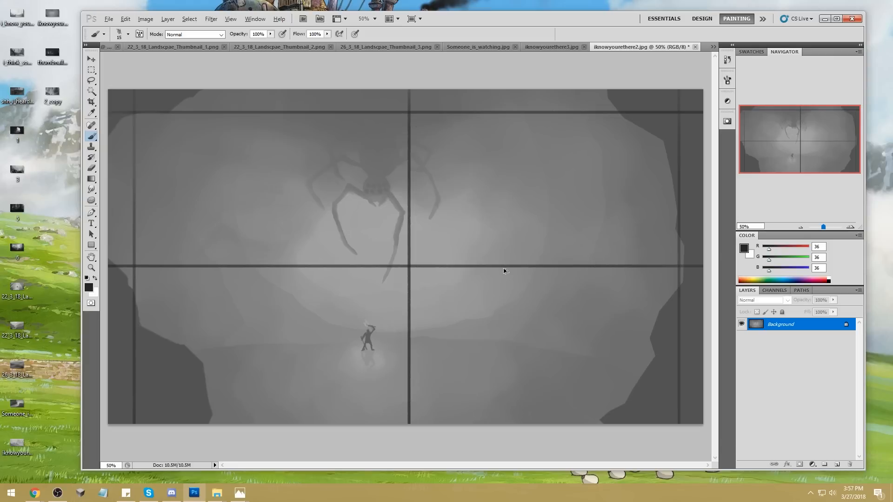
pyautogui.hotkey('ctrl', 'alt', 'z')
pyautogui.hotkey('ctrl', 'alt', 'z')
pyautogui.hotkey('ctrl', 'alt', 'z')
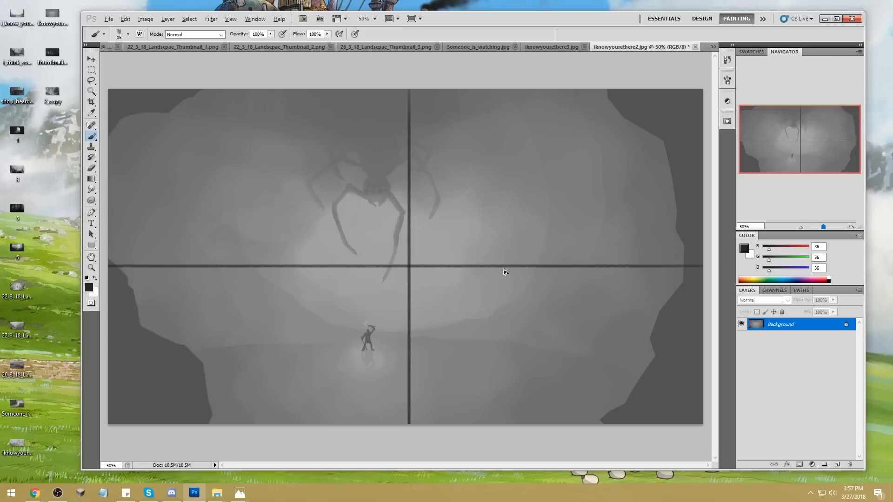
pyautogui.hotkey('ctrl', 'alt', 'z')
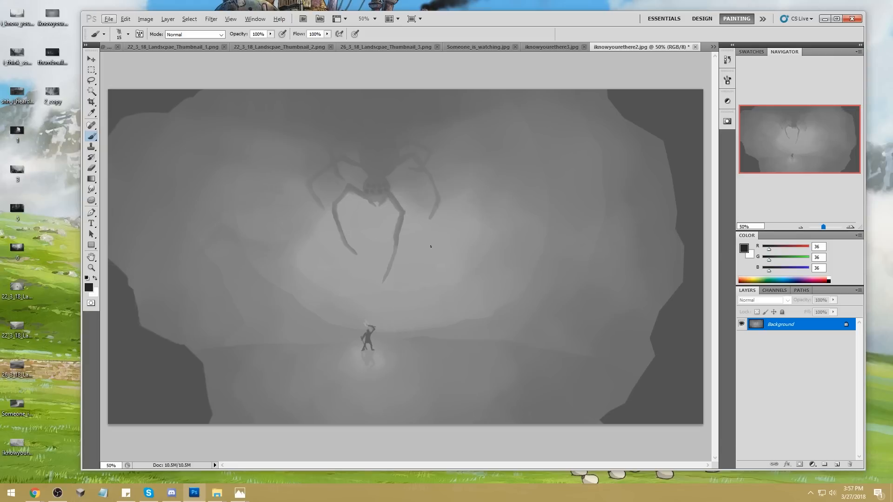
# Brush two long web strands across the cave, one sloping below the spider and one rising to the ceiling
pyautogui.moveTo(112, 269)
pyautogui.mouseDown()
pyautogui.moveTo(190, 236)
pyautogui.moveTo(254, 244)
pyautogui.moveTo(537, 322)
pyautogui.moveTo(631, 327)
pyautogui.mouseUp()
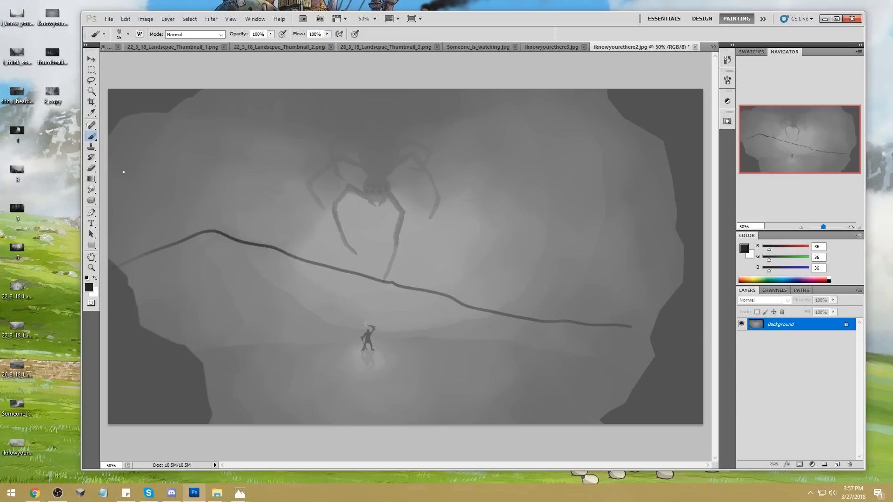
pyautogui.moveTo(116, 171); pyautogui.dragTo(572, 109)
pyautogui.hotkey('ctrl', 'alt', 'z')
pyautogui.moveTo(115, 151); pyautogui.dragTo(653, 76)
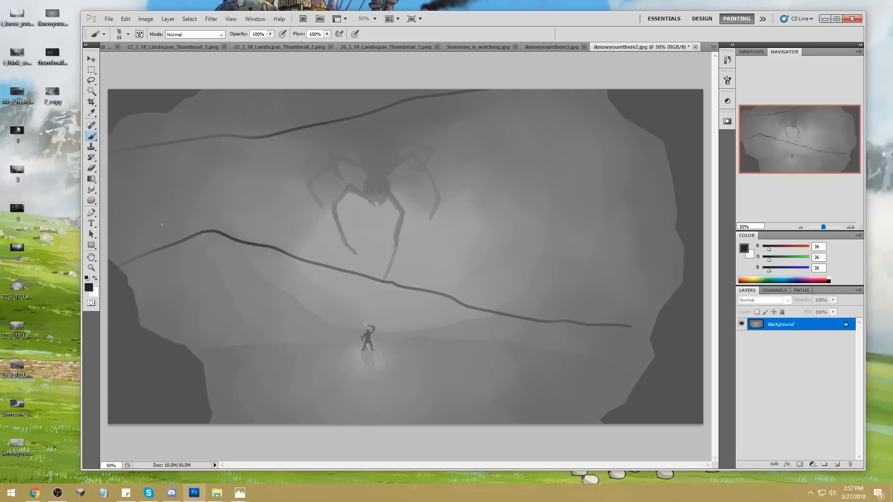
# Sketch a larger crouching figure on the strand right of the spider and add crossing strands through the middle
pyautogui.moveTo(534, 251)
pyautogui.mouseDown()
pyautogui.moveTo(522, 255)
pyautogui.moveTo(533, 277)
pyautogui.moveTo(522, 283)
pyautogui.moveTo(548, 300)
pyautogui.moveTo(535, 287)
pyautogui.moveTo(547, 293)
pyautogui.moveTo(514, 293)
pyautogui.moveTo(505, 306)
pyautogui.mouseUp()
pyautogui.moveTo(358, 276); pyautogui.dragTo(673, 144)
pyautogui.moveTo(412, 227); pyautogui.dragTo(237, 244)
pyautogui.moveTo(323, 241); pyautogui.dragTo(552, 225)
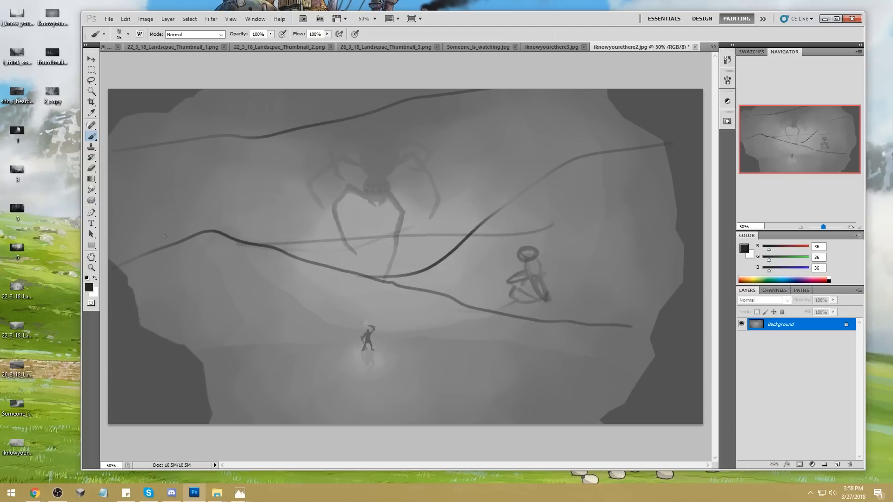
# Hang curved web strands diagonally from the ceiling and down along the cave's left wall
pyautogui.moveTo(122, 254); pyautogui.dragTo(205, 147)
pyautogui.moveTo(133, 97); pyautogui.dragTo(291, 245)
pyautogui.moveTo(194, 91); pyautogui.dragTo(393, 248)
pyautogui.moveTo(307, 90)
pyautogui.mouseDown()
pyautogui.moveTo(472, 193)
pyautogui.moveTo(536, 204)
pyautogui.mouseUp()
pyautogui.moveTo(485, 91); pyautogui.dragTo(611, 163)
pyautogui.moveTo(117, 126); pyautogui.dragTo(209, 310)
pyautogui.moveTo(122, 107); pyautogui.dragTo(168, 343)
pyautogui.moveTo(117, 136); pyautogui.dragTo(187, 398)
pyautogui.moveTo(242, 172); pyautogui.dragTo(264, 354)
# Add strands along the ground past the small figure, arching ones right of the spider, and short ones on the left wall
pyautogui.moveTo(693, 236)
pyautogui.mouseDown()
pyautogui.moveTo(562, 279)
pyautogui.moveTo(522, 310)
pyautogui.moveTo(455, 336)
pyautogui.moveTo(301, 360)
pyautogui.moveTo(210, 414)
pyautogui.mouseUp()
pyautogui.moveTo(411, 338)
pyautogui.mouseDown()
pyautogui.moveTo(460, 308)
pyautogui.moveTo(404, 285)
pyautogui.mouseUp()
pyautogui.moveTo(605, 250)
pyautogui.mouseDown()
pyautogui.moveTo(518, 285)
pyautogui.moveTo(476, 290)
pyautogui.moveTo(396, 265)
pyautogui.mouseUp()
pyautogui.moveTo(164, 227)
pyautogui.mouseDown()
pyautogui.moveTo(136, 171)
pyautogui.moveTo(242, 88)
pyautogui.moveTo(418, 102)
pyautogui.moveTo(421, 166)
pyautogui.moveTo(413, 180)
pyautogui.moveTo(588, 90)
pyautogui.mouseUp()
pyautogui.moveTo(414, 179)
pyautogui.mouseDown()
pyautogui.moveTo(595, 100)
pyautogui.moveTo(609, 138)
pyautogui.mouseUp()
pyautogui.moveTo(442, 178); pyautogui.dragTo(605, 148)
pyautogui.moveTo(453, 201); pyautogui.dragTo(553, 190)
pyautogui.moveTo(113, 209); pyautogui.dragTo(146, 202)
pyautogui.moveTo(135, 241); pyautogui.dragTo(164, 234)
# Dab small dark spots around the spider's front legs and reinforce the crouching figure's legs
pyautogui.moveTo(320, 260); pyautogui.dragTo(323, 260)
pyautogui.click(315, 250)
pyautogui.moveTo(404, 240); pyautogui.dragTo(399, 242)
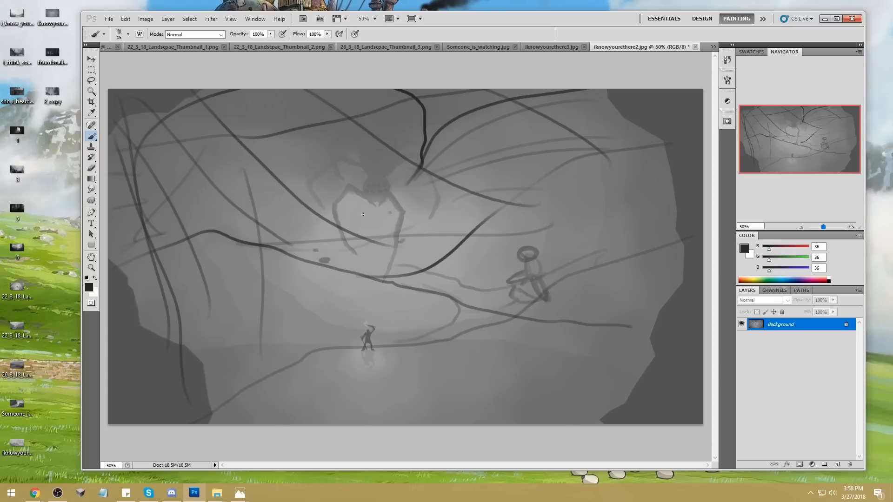
pyautogui.moveTo(529, 268); pyautogui.dragTo(512, 302)
pyautogui.moveTo(528, 279); pyautogui.dragTo(542, 304)
# Draw sagging strand loops hanging from both sides of the ceiling and pointed loops entering from the lower corners
pyautogui.moveTo(556, 94)
pyautogui.mouseDown()
pyautogui.moveTo(580, 221)
pyautogui.moveTo(603, 90)
pyautogui.mouseUp()
pyautogui.hotkey('ctrl', 'z')
pyautogui.moveTo(200, 91)
pyautogui.mouseDown()
pyautogui.moveTo(216, 138)
pyautogui.moveTo(295, 265)
pyautogui.moveTo(292, 90)
pyautogui.mouseUp()
pyautogui.moveTo(552, 90)
pyautogui.mouseDown()
pyautogui.moveTo(510, 176)
pyautogui.moveTo(667, 106)
pyautogui.mouseUp()
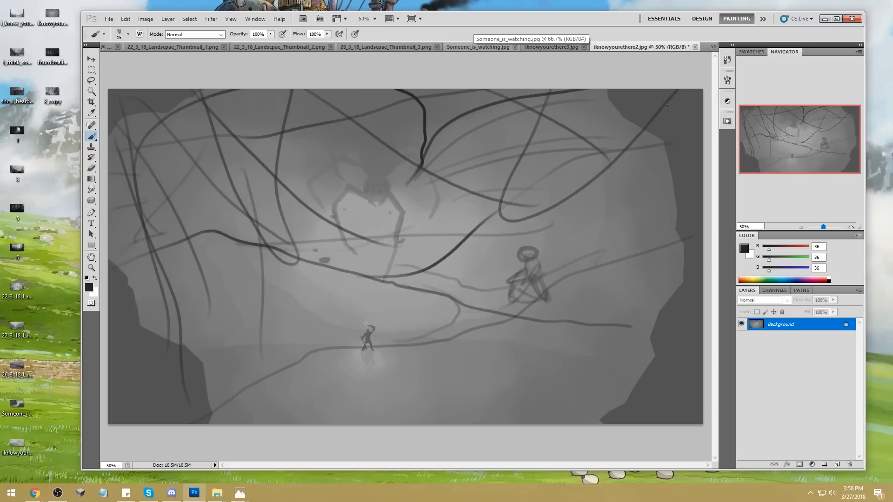
pyautogui.moveTo(710, 313)
pyautogui.mouseDown()
pyautogui.moveTo(680, 416)
pyautogui.moveTo(698, 426)
pyautogui.mouseUp()
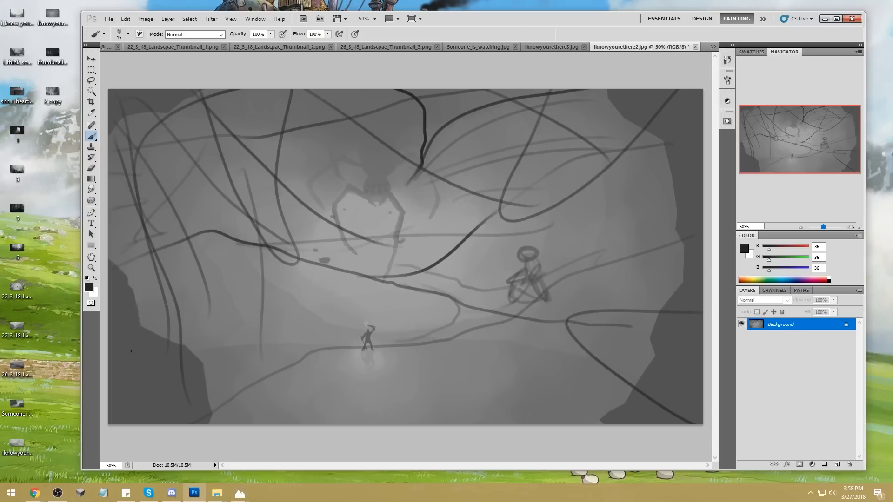
pyautogui.moveTo(104, 364); pyautogui.dragTo(148, 424)
# Darken the crouching figure's head and shoulders and draw a long diagonal weapon across its back
pyautogui.moveTo(528, 251); pyautogui.dragTo(537, 257)
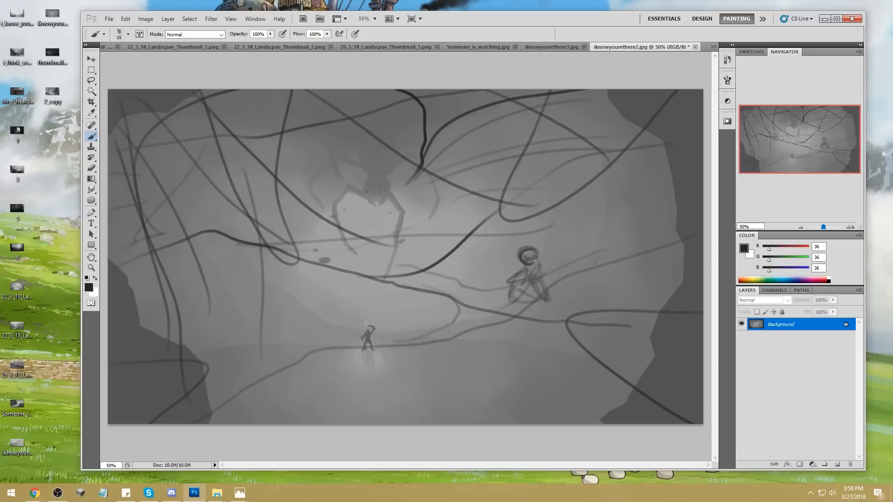
pyautogui.moveTo(517, 260); pyautogui.dragTo(544, 266)
pyautogui.moveTo(539, 262)
pyautogui.mouseDown()
pyautogui.moveTo(535, 277)
pyautogui.moveTo(520, 269)
pyautogui.mouseUp()
pyautogui.moveTo(545, 239); pyautogui.dragTo(489, 298)
pyautogui.moveTo(561, 229); pyautogui.dragTo(490, 301)
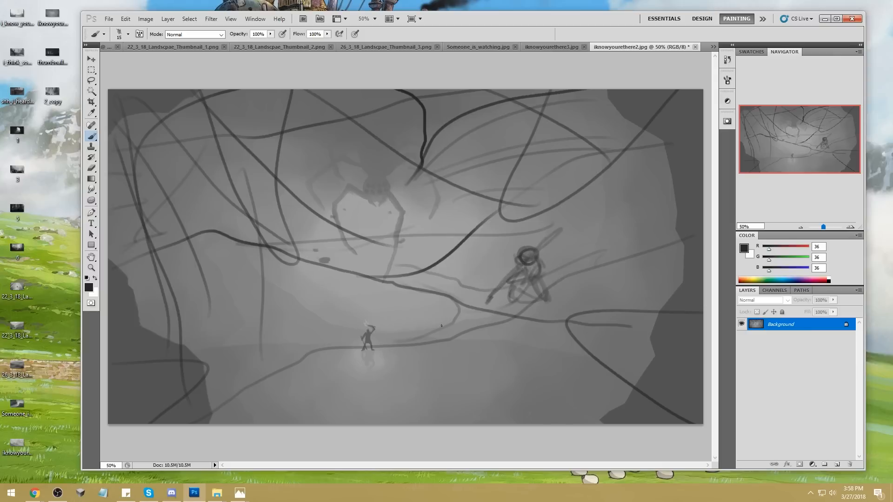
# Darken the floating spots around the spider's legs and add a few smaller ones beside them
pyautogui.moveTo(316, 250); pyautogui.dragTo(328, 248)
pyautogui.moveTo(332, 264); pyautogui.dragTo(344, 266)
pyautogui.moveTo(414, 237); pyautogui.dragTo(398, 242)
pyautogui.moveTo(395, 213); pyautogui.dragTo(398, 210)
pyautogui.moveTo(427, 258); pyautogui.dragTo(431, 256)
# Sketch winding lines from the crouching figure's ledge to the right wall and down across the cave floor
pyautogui.moveTo(492, 245); pyautogui.dragTo(168, 395)
pyautogui.moveTo(494, 423); pyautogui.dragTo(507, 235)
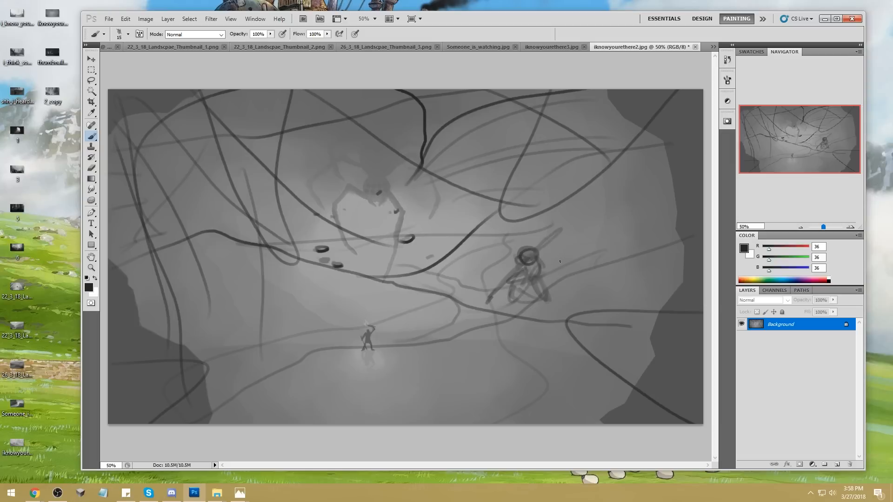
pyautogui.moveTo(644, 219)
pyautogui.mouseDown()
pyautogui.moveTo(586, 249)
pyautogui.moveTo(519, 208)
pyautogui.moveTo(435, 233)
pyautogui.moveTo(435, 247)
pyautogui.moveTo(551, 236)
pyautogui.moveTo(629, 278)
pyautogui.moveTo(698, 259)
pyautogui.mouseUp()
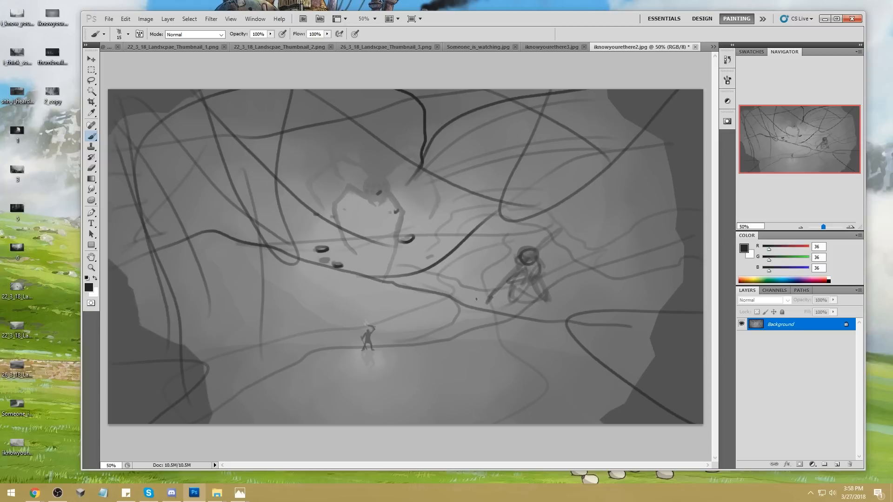
pyautogui.moveTo(492, 288)
pyautogui.mouseDown()
pyautogui.moveTo(533, 238)
pyautogui.moveTo(495, 235)
pyautogui.moveTo(444, 301)
pyautogui.moveTo(369, 371)
pyautogui.moveTo(231, 425)
pyautogui.mouseUp()
pyautogui.moveTo(493, 310); pyautogui.dragTo(447, 430)
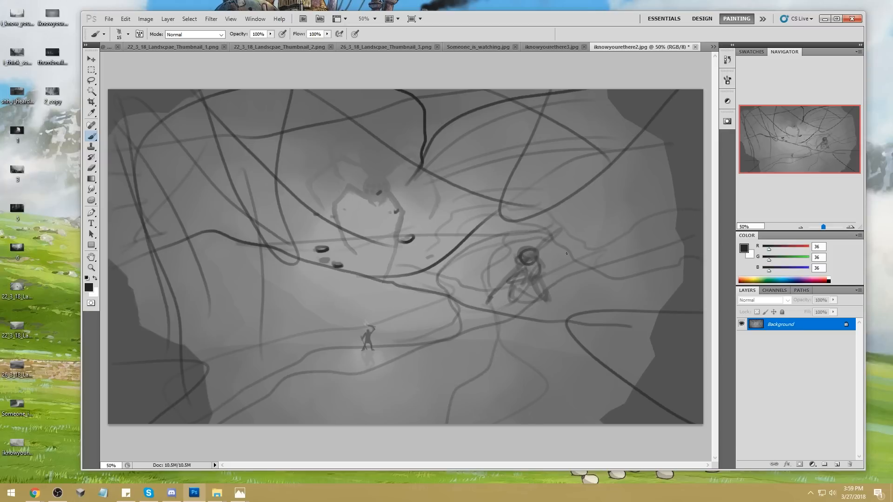
# Outline a rounded contour around the crouching figure and add faint marks between it and the spider
pyautogui.moveTo(542, 244)
pyautogui.mouseDown()
pyautogui.moveTo(575, 291)
pyautogui.moveTo(538, 280)
pyautogui.mouseUp()
pyautogui.moveTo(549, 242)
pyautogui.mouseDown()
pyautogui.moveTo(561, 305)
pyautogui.moveTo(518, 299)
pyautogui.mouseUp()
pyautogui.moveTo(413, 263)
pyautogui.mouseDown()
pyautogui.moveTo(424, 257)
pyautogui.moveTo(327, 276)
pyautogui.mouseUp()
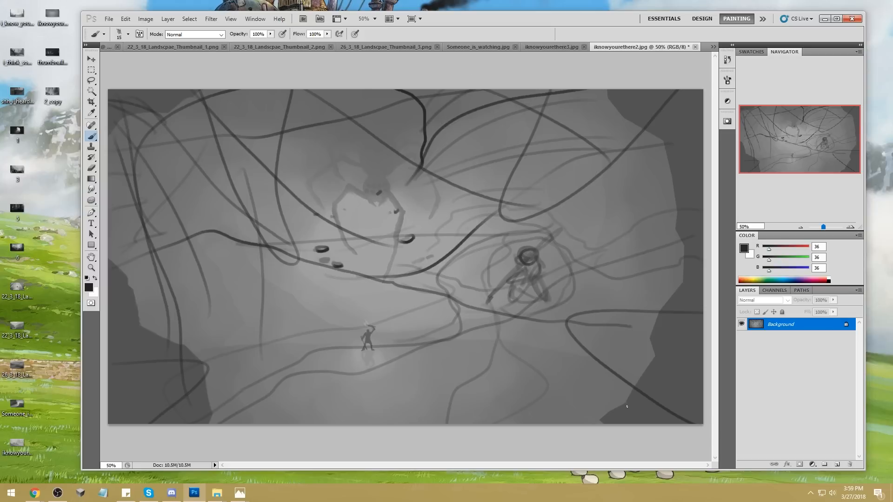
# Add a dark accent to the crouching figure's arm and dab more small spots around the spider
pyautogui.moveTo(534, 277)
pyautogui.mouseDown()
pyautogui.moveTo(547, 275)
pyautogui.moveTo(539, 269)
pyautogui.mouseUp()
pyautogui.click(388, 219)
pyautogui.moveTo(319, 233); pyautogui.dragTo(327, 228)
pyautogui.moveTo(367, 208); pyautogui.dragTo(378, 203)
pyautogui.moveTo(407, 267); pyautogui.dragTo(407, 266)
pyautogui.click(366, 146)
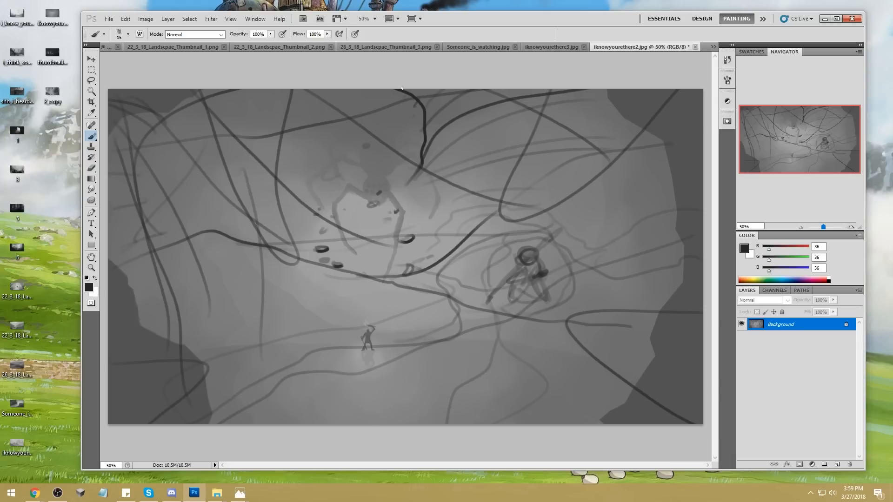
# Sketch more curved lines over the cave's upper right and left wall, and reinforce the contour around the crouching figure
pyautogui.moveTo(416, 187)
pyautogui.mouseDown()
pyautogui.moveTo(493, 145)
pyautogui.moveTo(494, 156)
pyautogui.moveTo(556, 158)
pyautogui.mouseUp()
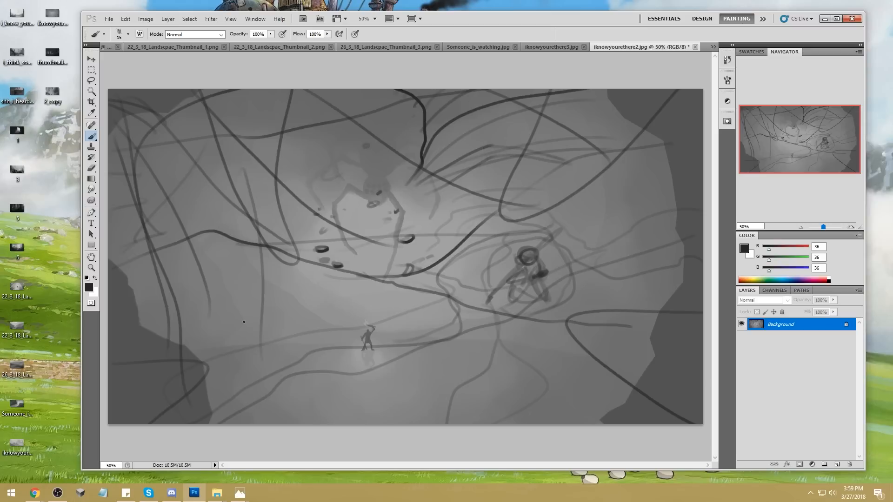
pyautogui.moveTo(153, 291)
pyautogui.mouseDown()
pyautogui.moveTo(135, 305)
pyautogui.moveTo(137, 318)
pyautogui.mouseUp()
pyautogui.moveTo(109, 251); pyautogui.dragTo(141, 239)
pyautogui.moveTo(538, 250)
pyautogui.mouseDown()
pyautogui.moveTo(493, 305)
pyautogui.moveTo(547, 259)
pyautogui.mouseUp()
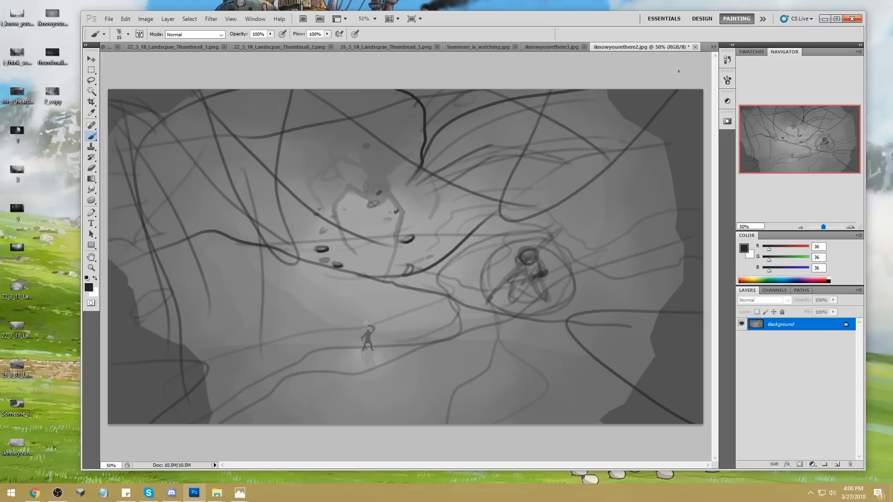
# Close iknowyourethere2.jpg without saving the changes
pyautogui.click(695, 47)
pyautogui.click(485, 194)
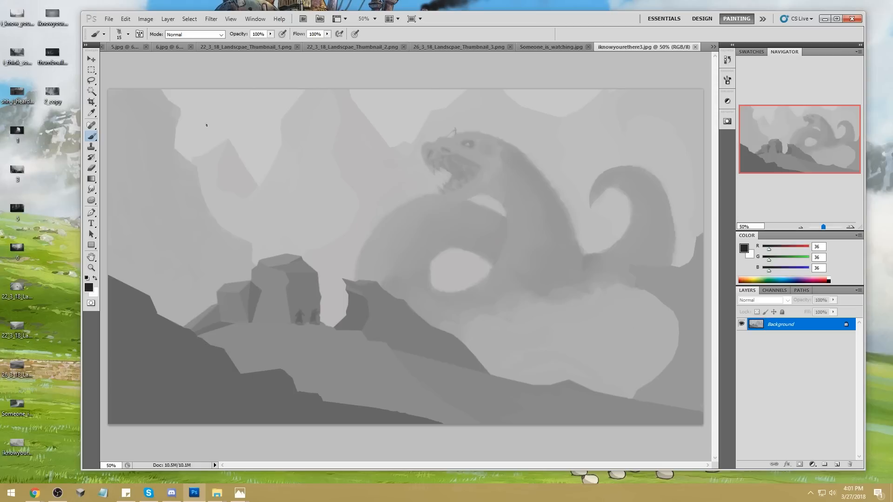
# Scribble zigzag lines across the serpent scene's sky and sketch two long crossing diagonals down through the valley
pyautogui.moveTo(263, 88)
pyautogui.mouseDown()
pyautogui.moveTo(175, 140)
pyautogui.moveTo(480, 93)
pyautogui.moveTo(698, 102)
pyautogui.moveTo(692, 170)
pyautogui.mouseUp()
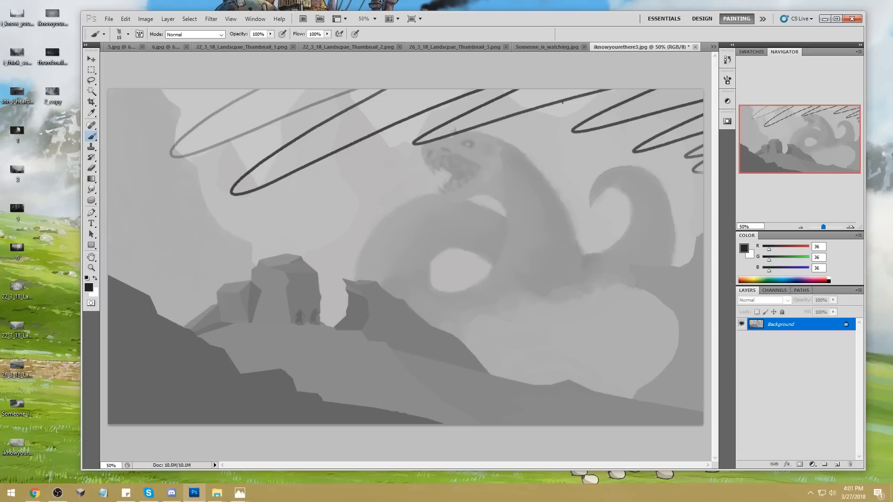
pyautogui.moveTo(153, 89)
pyautogui.mouseDown()
pyautogui.moveTo(325, 200)
pyautogui.moveTo(515, 291)
pyautogui.moveTo(700, 320)
pyautogui.mouseUp()
pyautogui.moveTo(415, 251)
pyautogui.mouseDown()
pyautogui.moveTo(479, 231)
pyautogui.moveTo(686, 81)
pyautogui.mouseUp()
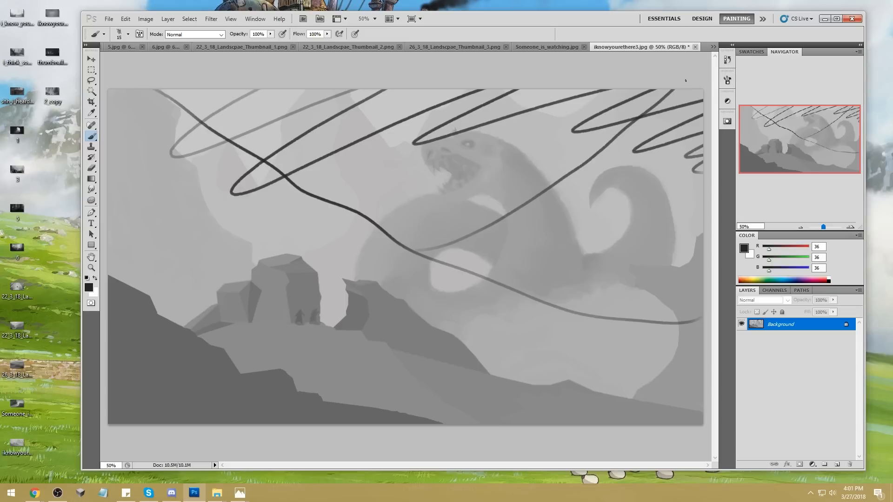
# Sketch flowing curves over the serpent's head and body, winding down through the valley floor and out to the right edge
pyautogui.moveTo(319, 201)
pyautogui.mouseDown()
pyautogui.moveTo(366, 161)
pyautogui.moveTo(501, 174)
pyautogui.moveTo(556, 273)
pyautogui.moveTo(647, 311)
pyautogui.moveTo(602, 357)
pyautogui.moveTo(538, 351)
pyautogui.moveTo(499, 331)
pyautogui.moveTo(438, 331)
pyautogui.moveTo(440, 323)
pyautogui.moveTo(485, 317)
pyautogui.moveTo(536, 336)
pyautogui.moveTo(595, 321)
pyautogui.moveTo(493, 265)
pyautogui.mouseUp()
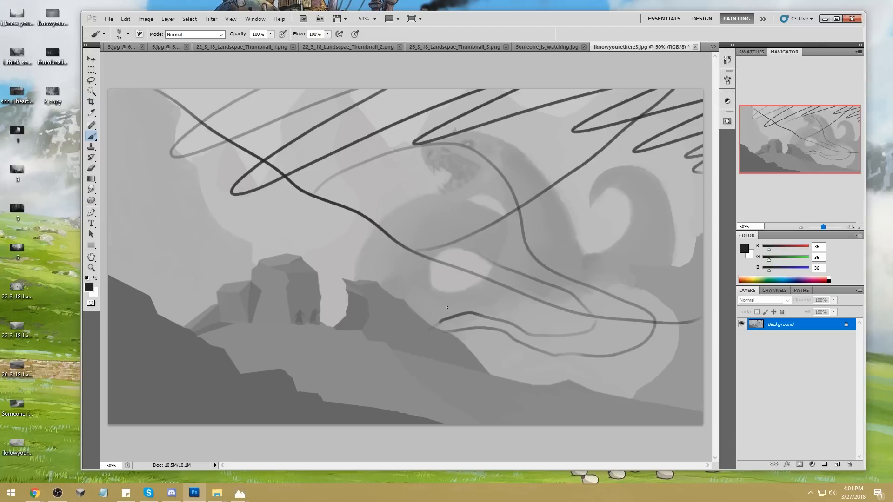
pyautogui.moveTo(454, 320)
pyautogui.mouseDown()
pyautogui.moveTo(375, 295)
pyautogui.moveTo(412, 323)
pyautogui.moveTo(540, 343)
pyautogui.mouseUp()
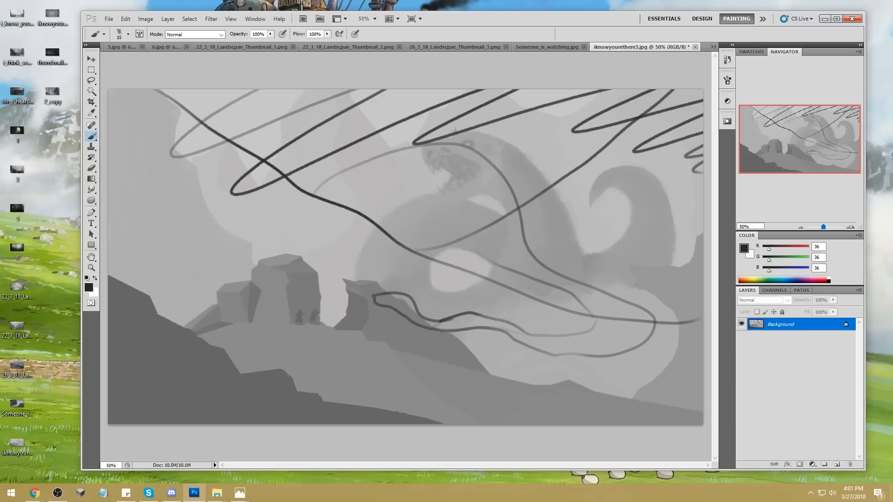
pyautogui.moveTo(536, 254)
pyautogui.mouseDown()
pyautogui.moveTo(692, 216)
pyautogui.moveTo(544, 155)
pyautogui.moveTo(468, 141)
pyautogui.mouseUp()
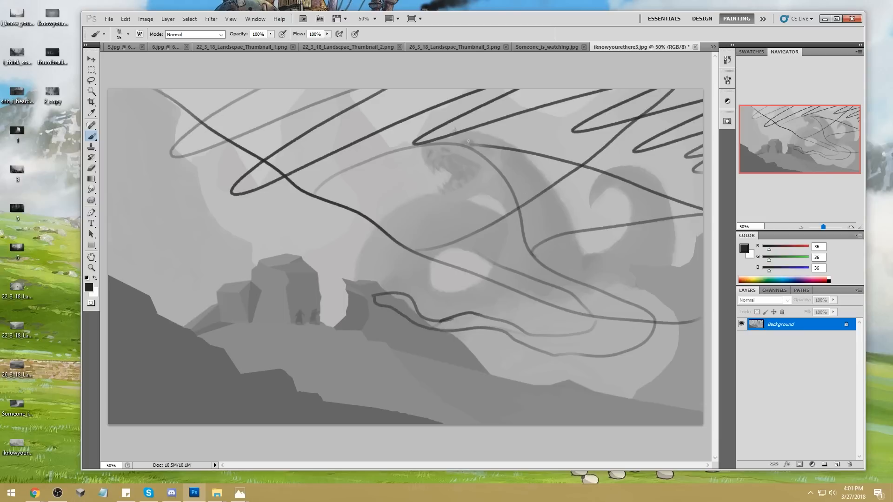
pyautogui.moveTo(298, 174)
pyautogui.mouseDown()
pyautogui.moveTo(478, 122)
pyautogui.moveTo(371, 213)
pyautogui.mouseUp()
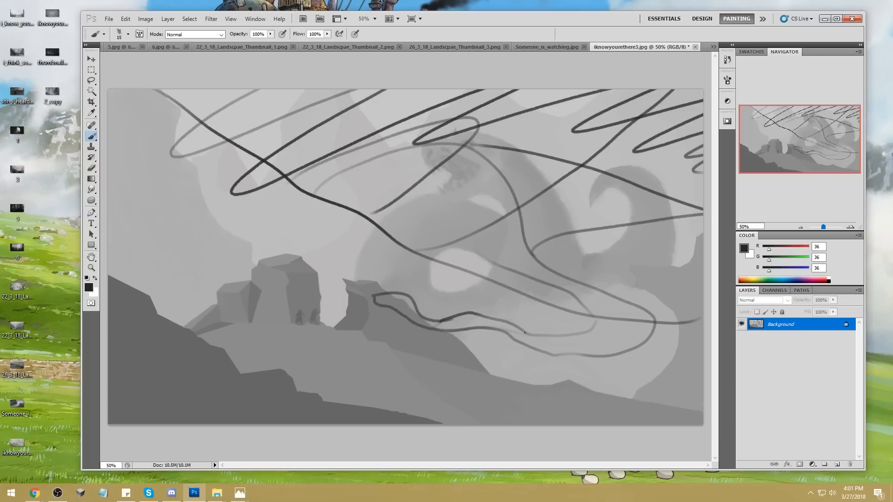
# Draw a rough four-sided frame around the serpent and rocks, and sketch a small seated figure on top of the rock
pyautogui.moveTo(207, 149)
pyautogui.mouseDown()
pyautogui.moveTo(420, 148)
pyautogui.moveTo(649, 317)
pyautogui.moveTo(651, 333)
pyautogui.mouseUp()
pyautogui.moveTo(257, 158)
pyautogui.mouseDown()
pyautogui.moveTo(297, 369)
pyautogui.moveTo(651, 346)
pyautogui.mouseUp()
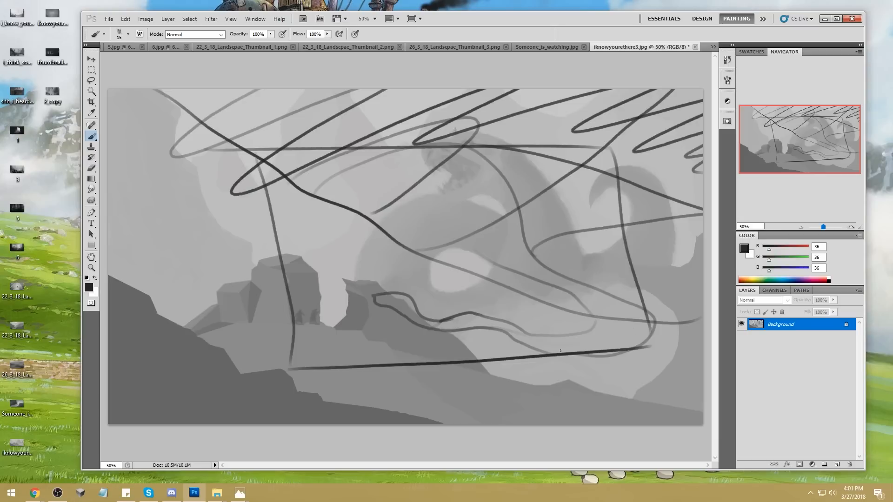
pyautogui.moveTo(291, 282)
pyautogui.mouseDown()
pyautogui.moveTo(330, 304)
pyautogui.moveTo(329, 377)
pyautogui.mouseUp()
pyautogui.moveTo(288, 262)
pyautogui.mouseDown()
pyautogui.moveTo(292, 276)
pyautogui.moveTo(317, 280)
pyautogui.mouseUp()
pyautogui.moveTo(289, 266)
pyautogui.mouseDown()
pyautogui.moveTo(315, 230)
pyautogui.moveTo(255, 209)
pyautogui.moveTo(296, 276)
pyautogui.moveTo(298, 260)
pyautogui.moveTo(295, 281)
pyautogui.moveTo(305, 277)
pyautogui.moveTo(294, 270)
pyautogui.moveTo(315, 280)
pyautogui.moveTo(295, 274)
pyautogui.moveTo(313, 277)
pyautogui.moveTo(295, 259)
pyautogui.moveTo(313, 271)
pyautogui.mouseUp()
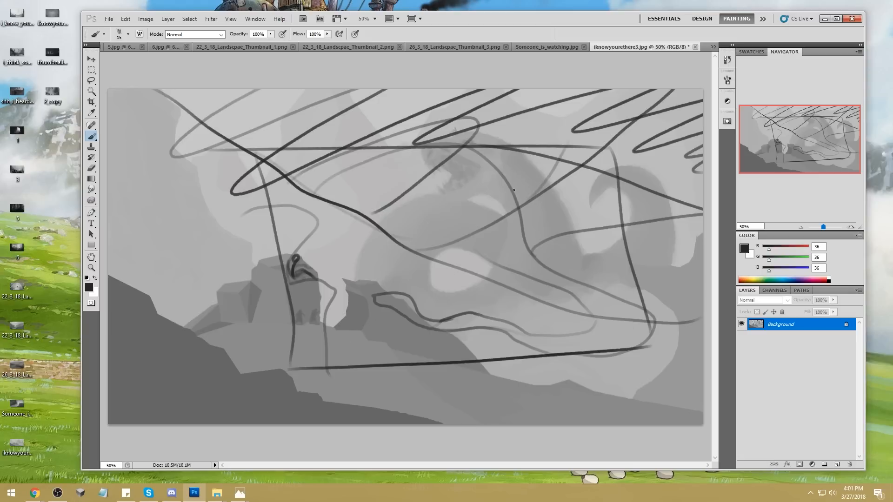
# Undo all the sketch lines drawn over the serpent scene
pyautogui.hotkey('ctrl', 'z')
pyautogui.hotkey('ctrl', 'alt', 'z')
pyautogui.hotkey('ctrl', 'alt', 'z')
pyautogui.hotkey('ctrl', 'alt', 'z')
pyautogui.hotkey('ctrl', 'alt', 'z')
pyautogui.hotkey('ctrl', 'alt', 'z')
pyautogui.hotkey('ctrl', 'alt', 'z')
pyautogui.hotkey('ctrl', 'alt', 'z')
pyautogui.hotkey('ctrl', 'alt', 'z')
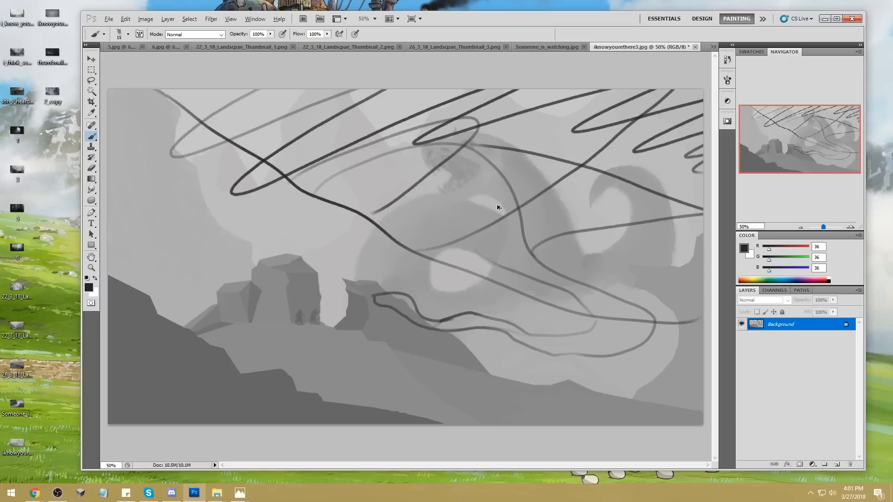
pyautogui.hotkey('ctrl', 'alt', 'z')
pyautogui.hotkey('ctrl', 'alt', 'z')
pyautogui.hotkey('ctrl', 'alt', 'z')
pyautogui.hotkey('ctrl', 'alt', 'z')
pyautogui.hotkey('ctrl', 'alt', 'z')
pyautogui.hotkey('ctrl', 'alt', 'z')
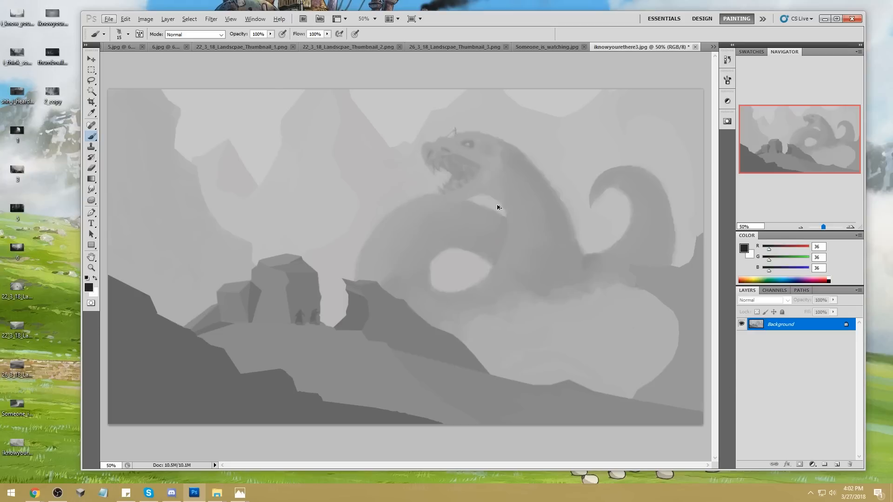
# Try a straight horizontal line across the scene's middle and two strokes over the upper-left mountains, undoing each one
pyautogui.click(702, 264)
pyautogui.keyDown('shift'); pyautogui.click(105, 264); pyautogui.keyUp('shift')
pyautogui.hotkey('ctrl', 'z')
pyautogui.moveTo(167, 91); pyautogui.dragTo(307, 175)
pyautogui.hotkey('ctrl', 'z')
pyautogui.moveTo(289, 90); pyautogui.dragTo(231, 95)
pyautogui.hotkey('ctrl', 'z')
# Circle the two small figures beside the rock and paint out the serpent's small horn with greys sampled around its head
pyautogui.moveTo(309, 306)
pyautogui.mouseDown()
pyautogui.moveTo(321, 327)
pyautogui.moveTo(309, 308)
pyautogui.mouseUp()
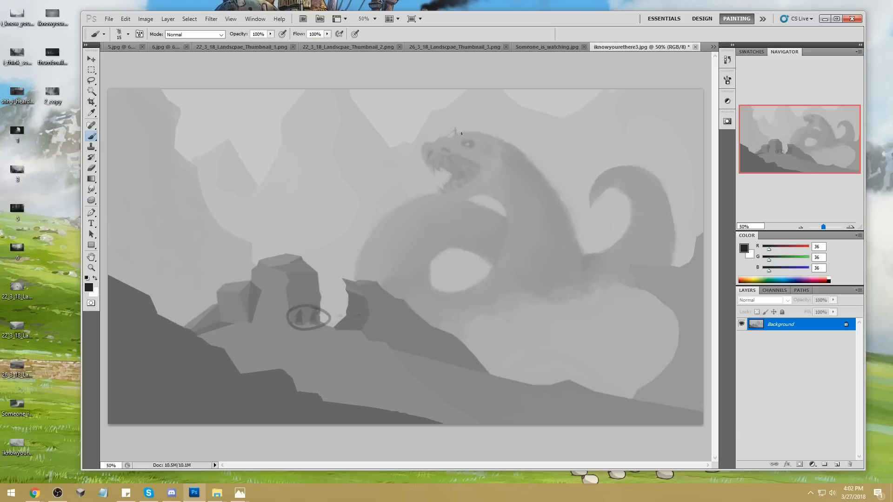
pyautogui.keyDown('alt'); pyautogui.click(475, 142); pyautogui.keyUp('alt')
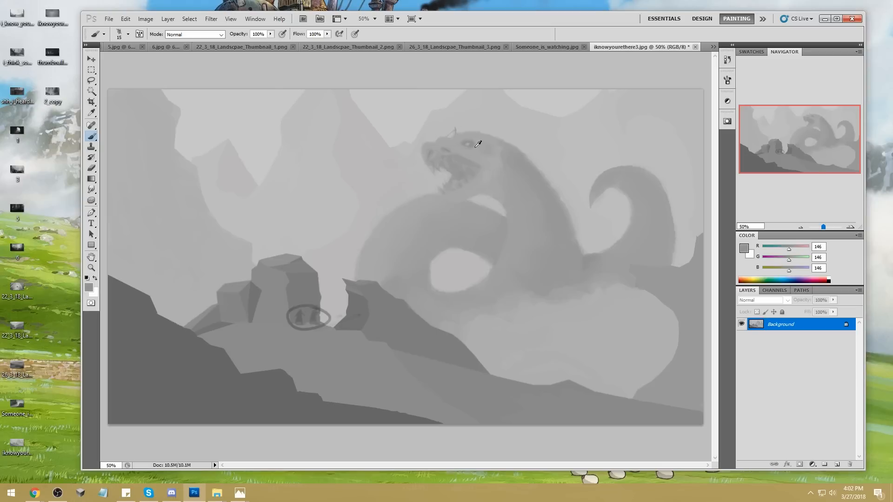
pyautogui.keyDown('alt'); pyautogui.click(458, 127); pyautogui.keyUp('alt')
pyautogui.keyDown('alt'); pyautogui.click(452, 133); pyautogui.keyUp('alt')
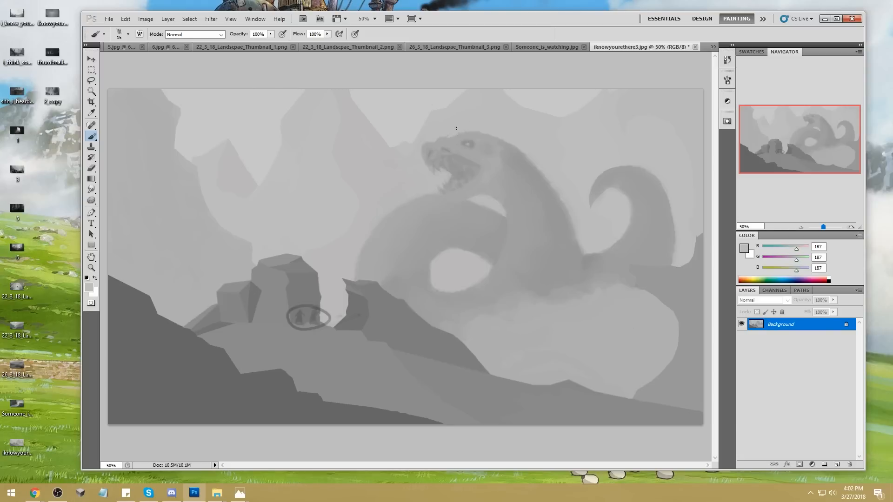
pyautogui.keyDown('alt'); pyautogui.click(442, 137); pyautogui.keyUp('alt')
# Sketch a long diagonal through the serpent's body, arched shapes in the foreground and a looping scribble over its coil, using sampled greys
pyautogui.keyDown('alt'); pyautogui.click(472, 147); pyautogui.keyUp('alt')
pyautogui.moveTo(607, 144)
pyautogui.mouseDown()
pyautogui.moveTo(429, 270)
pyautogui.moveTo(417, 359)
pyautogui.mouseUp()
pyautogui.moveTo(347, 413)
pyautogui.mouseDown()
pyautogui.moveTo(357, 374)
pyautogui.moveTo(394, 393)
pyautogui.moveTo(412, 423)
pyautogui.mouseUp()
pyautogui.keyDown('alt'); pyautogui.click(367, 415); pyautogui.keyUp('alt')
pyautogui.moveTo(333, 401)
pyautogui.mouseDown()
pyautogui.moveTo(374, 423)
pyautogui.moveTo(414, 415)
pyautogui.mouseUp()
pyautogui.moveTo(472, 271)
pyautogui.mouseDown()
pyautogui.moveTo(514, 249)
pyautogui.moveTo(472, 266)
pyautogui.moveTo(494, 276)
pyautogui.moveTo(537, 246)
pyautogui.moveTo(492, 250)
pyautogui.moveTo(498, 255)
pyautogui.moveTo(510, 255)
pyautogui.moveTo(485, 236)
pyautogui.moveTo(500, 268)
pyautogui.moveTo(499, 257)
pyautogui.moveTo(495, 268)
pyautogui.moveTo(502, 262)
pyautogui.moveTo(491, 228)
pyautogui.moveTo(489, 244)
pyautogui.moveTo(477, 247)
pyautogui.moveTo(490, 243)
pyautogui.moveTo(507, 256)
pyautogui.moveTo(517, 298)
pyautogui.mouseUp()
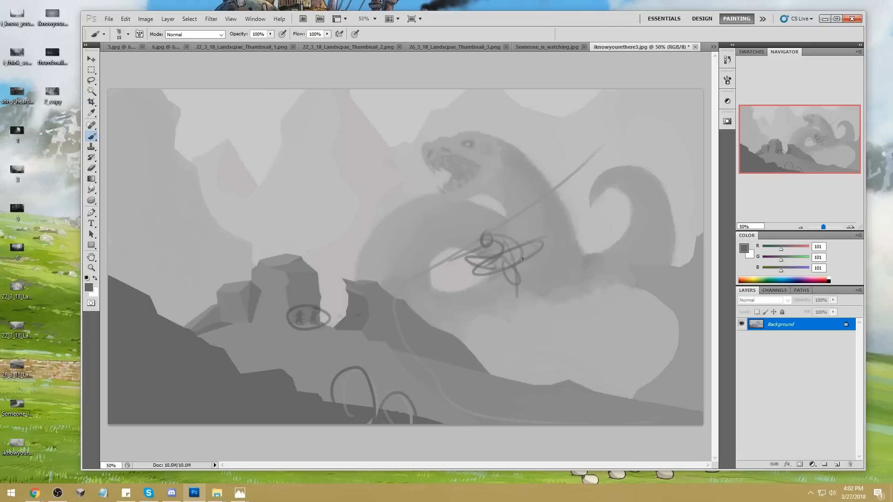
pyautogui.moveTo(472, 254); pyautogui.dragTo(452, 266)
pyautogui.moveTo(537, 240); pyautogui.dragTo(500, 224)
# Undo the sketch marks, the circle around the figures and the serpent's horn touch-up, back to the original thumbnail
pyautogui.hotkey('ctrl', 'z')
pyautogui.hotkey('ctrl', 'alt', 'z')
pyautogui.hotkey('ctrl', 'alt', 'z')
pyautogui.hotkey('ctrl', 'alt', 'z')
pyautogui.hotkey('ctrl', 'alt', 'z')
pyautogui.hotkey('ctrl', 'alt', 'z')
pyautogui.hotkey('ctrl', 'alt', 'z')
pyautogui.hotkey('ctrl', 'alt', 'z')
pyautogui.hotkey('ctrl', 'alt', 'z')
pyautogui.hotkey('ctrl', 'alt', 'z')
pyautogui.hotkey('ctrl', 'alt', 'z')
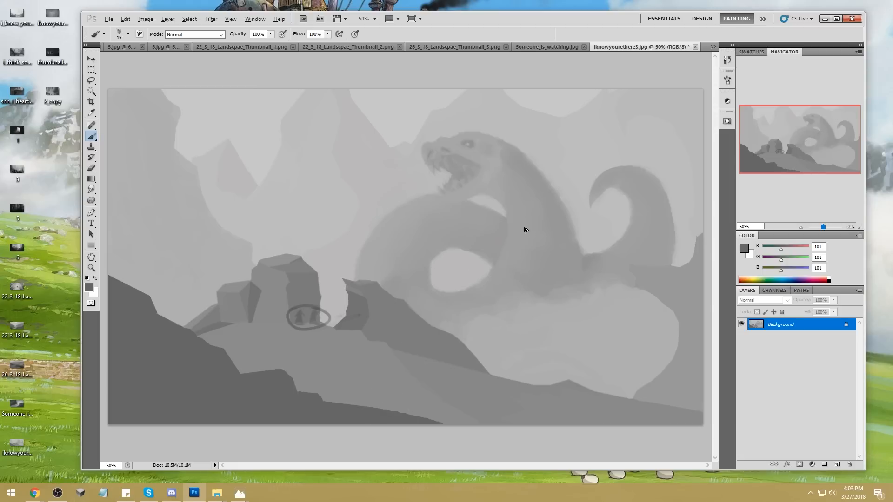
pyautogui.hotkey('ctrl', 'alt', 'z')
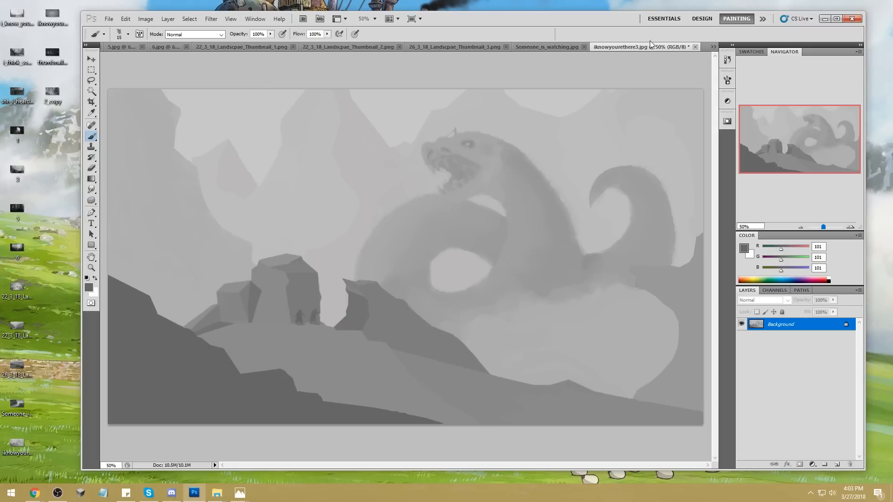
# Open a new Chrome window and bring it over the painting with istebrak.com's Environment gallery
pyautogui.rightClick(34, 493)
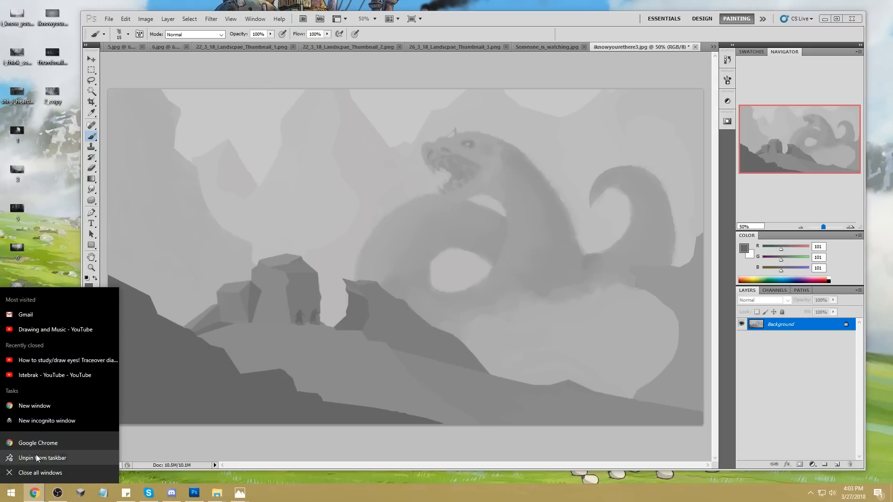
pyautogui.click(51, 405)
pyautogui.moveTo(367, 23); pyautogui.dragTo(892, 21)
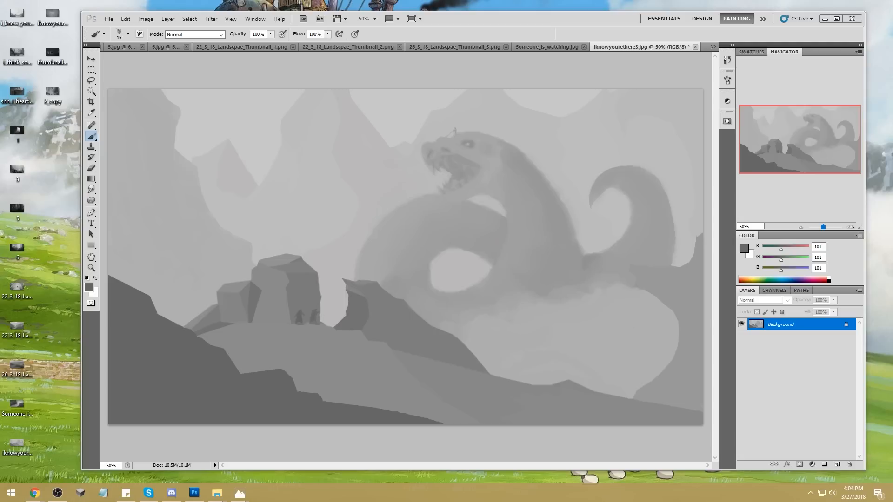
pyautogui.moveTo(892, 38); pyautogui.dragTo(568, 26)
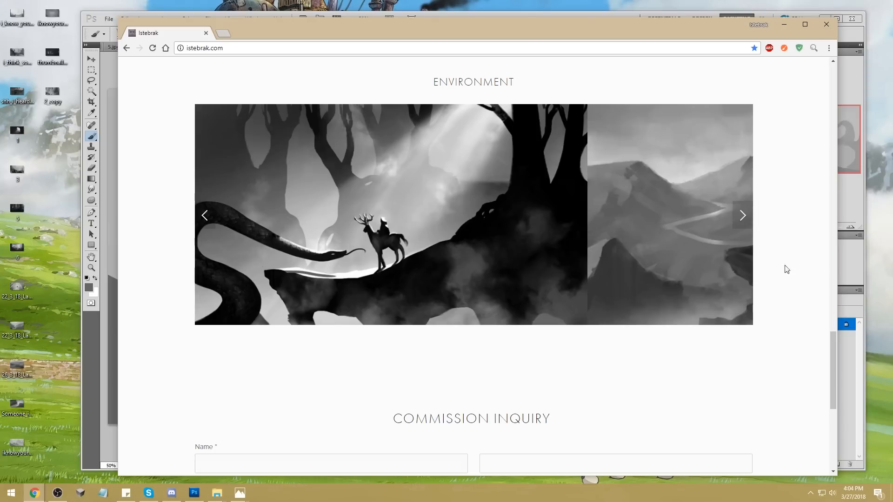
# Browse the Environment gallery and examine the figure placement in the waterfall and forest deer paintings
pyautogui.click(743, 215)
pyautogui.click(743, 216)
pyautogui.click(743, 215)
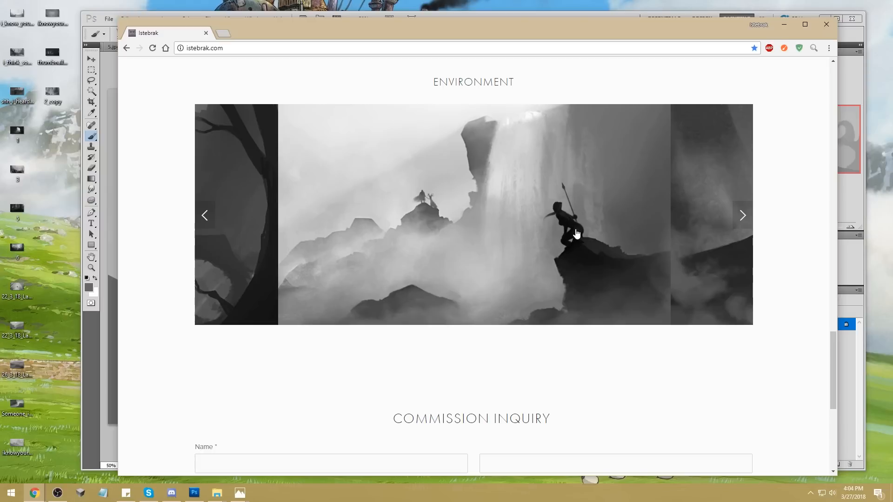
pyautogui.hotkey('alt', 'Tab')
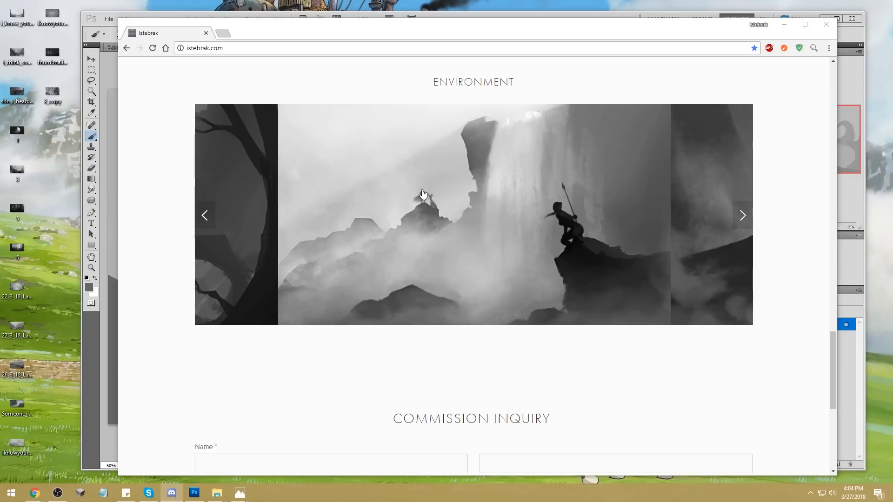
pyautogui.click(210, 213)
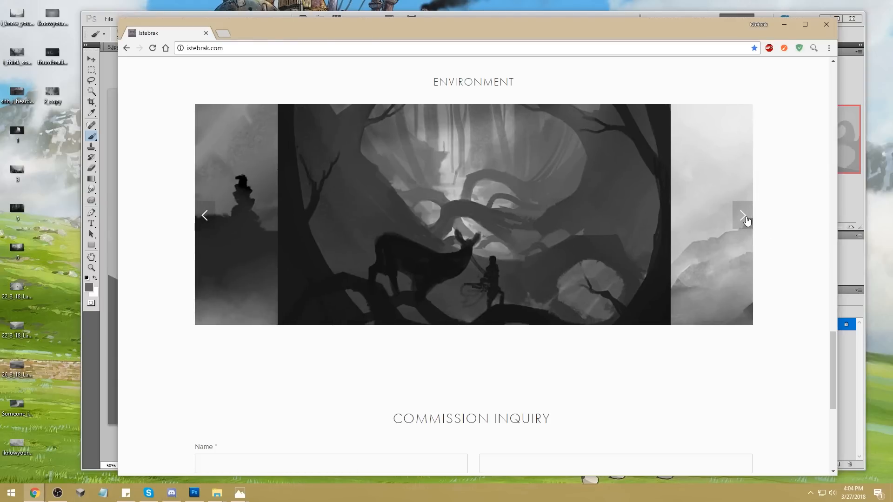
pyautogui.click(745, 220)
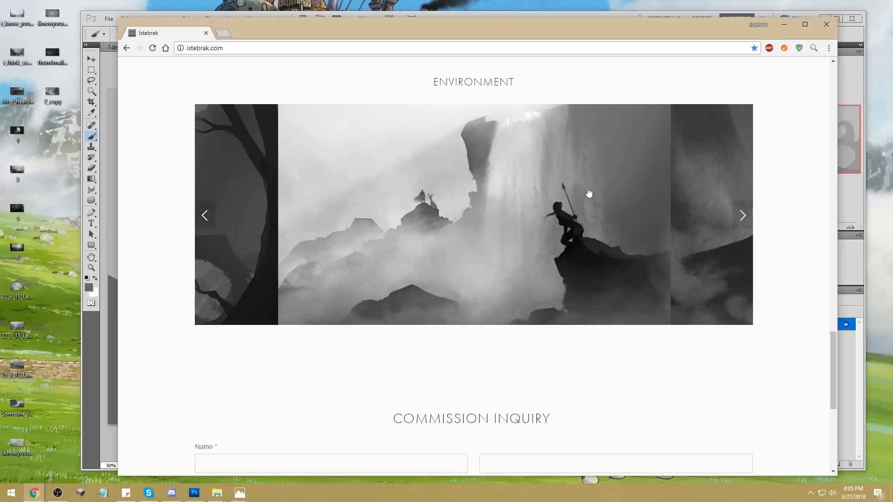
# Advance through the remaining Environment gallery paintings to the stag rider facing the serpent and examine its composition
pyautogui.click(743, 214)
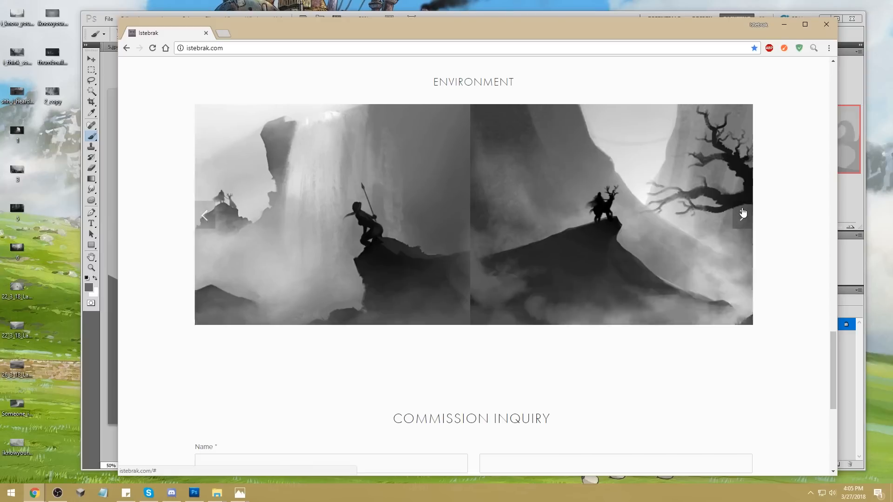
pyautogui.click(743, 214)
pyautogui.click(743, 213)
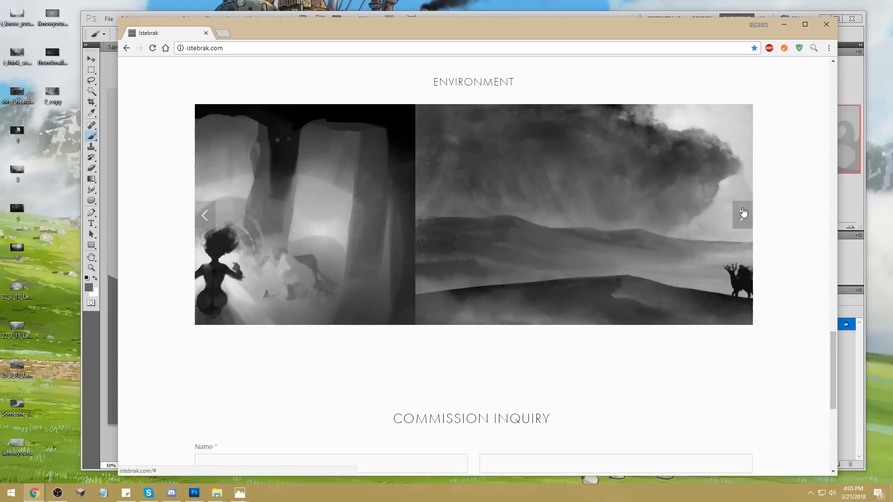
pyautogui.click(742, 213)
pyautogui.click(743, 213)
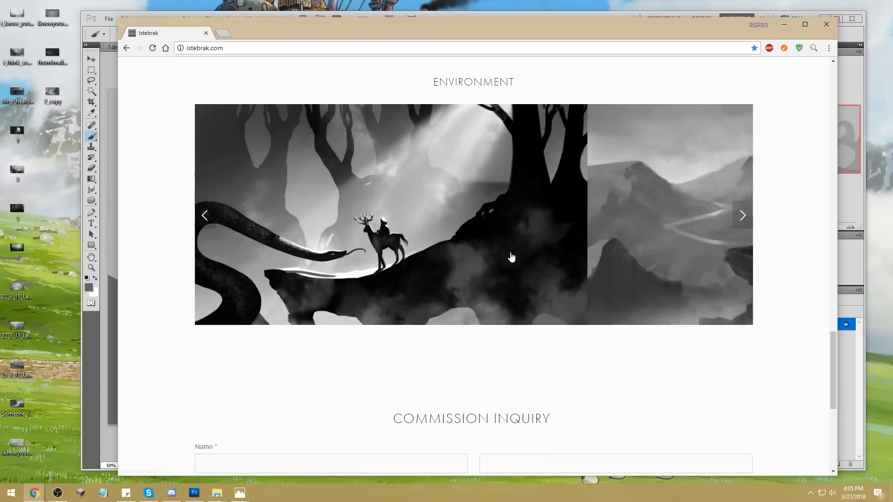
# Close the gallery page, the i_know_youre_there.jpg tab and the remaining browser window
pyautogui.click(206, 33)
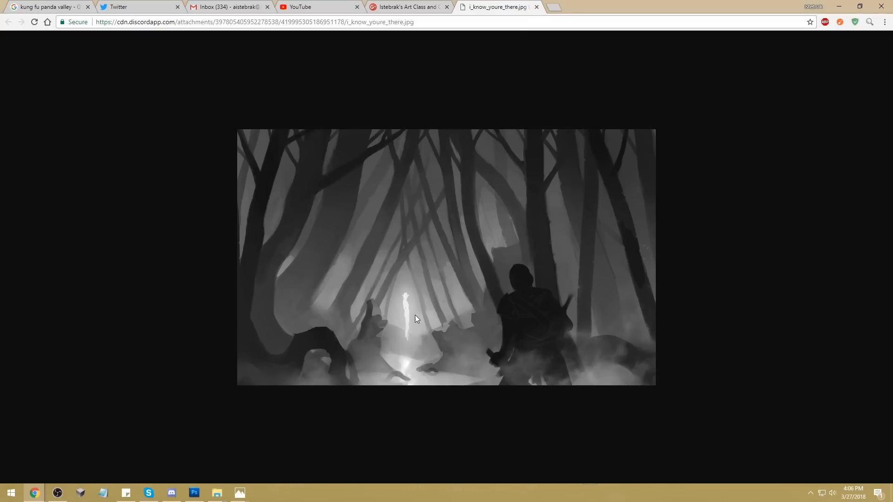
pyautogui.click(536, 6)
pyautogui.doubleClick(561, 8)
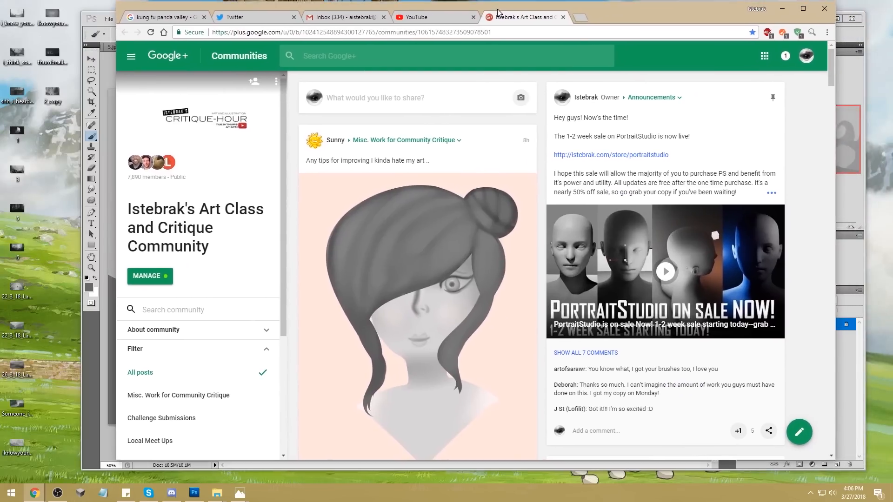
pyautogui.click(822, 8)
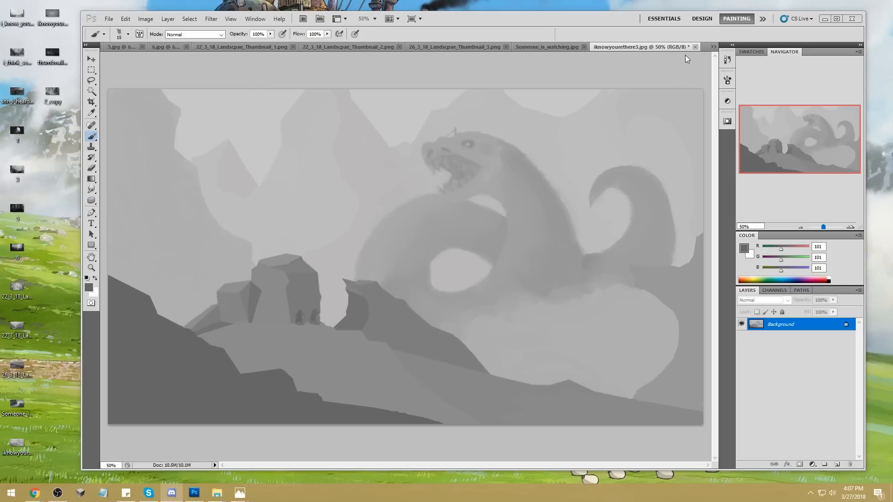
# Close iknowyourethere3.jpg without saving the changes
pyautogui.click(696, 48)
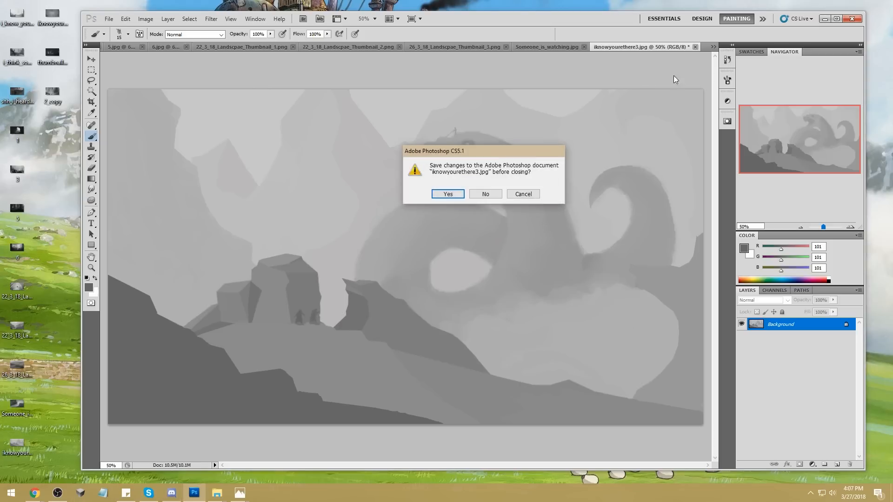
pyautogui.click(485, 195)
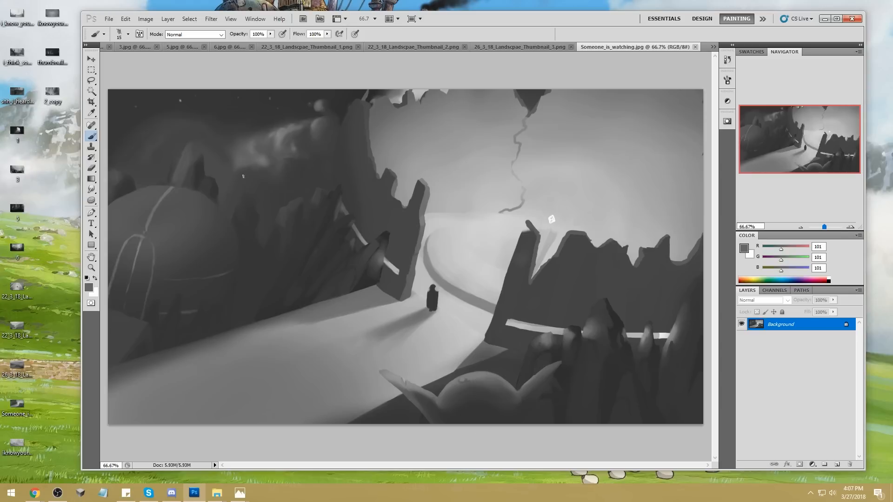
# Sketch an outline around the foreground creature's head and both ears, and undo the strokes
pyautogui.moveTo(488, 374)
pyautogui.mouseDown()
pyautogui.moveTo(441, 450)
pyautogui.moveTo(515, 446)
pyautogui.moveTo(508, 391)
pyautogui.moveTo(515, 402)
pyautogui.moveTo(547, 367)
pyautogui.moveTo(570, 364)
pyautogui.moveTo(532, 422)
pyautogui.mouseUp()
pyautogui.moveTo(420, 387)
pyautogui.mouseDown()
pyautogui.moveTo(389, 384)
pyautogui.moveTo(421, 424)
pyautogui.mouseUp()
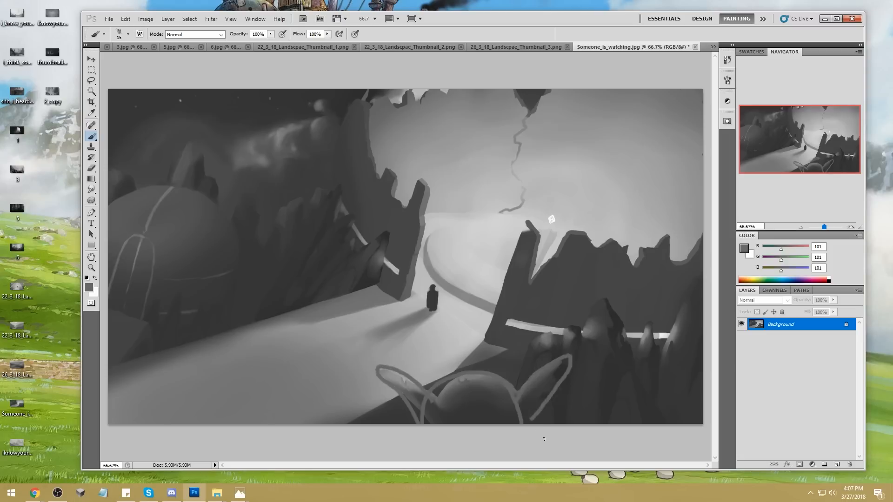
pyautogui.hotkey('ctrl', 'alt', 'z')
pyautogui.hotkey('ctrl', 'alt', 'z')
pyautogui.hotkey('ctrl', 'alt', 'z')
pyautogui.hotkey('ctrl', 'alt', 'z')
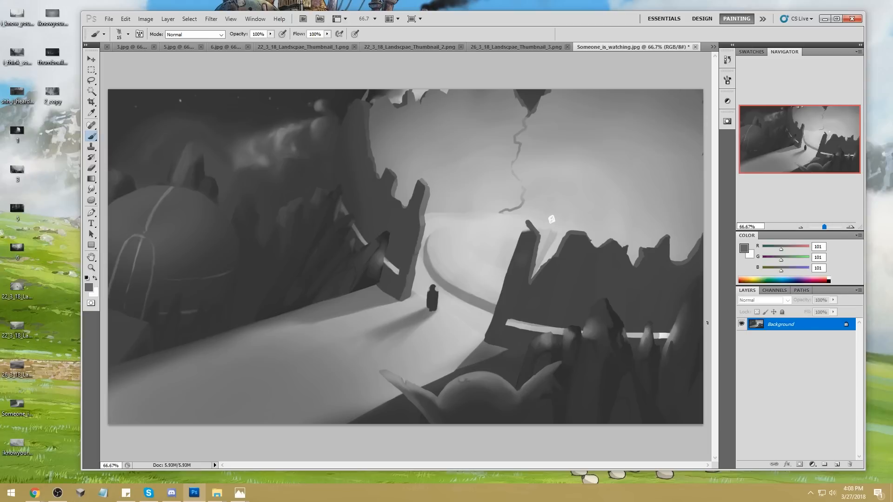
# Scribble mid-grey brush marks over the dark cliffs and sky on the left and the dark rocks at the lower right
pyautogui.moveTo(299, 108)
pyautogui.mouseDown()
pyautogui.moveTo(148, 210)
pyautogui.moveTo(186, 235)
pyautogui.moveTo(298, 252)
pyautogui.moveTo(313, 275)
pyautogui.mouseUp()
pyautogui.moveTo(633, 333); pyautogui.dragTo(702, 405)
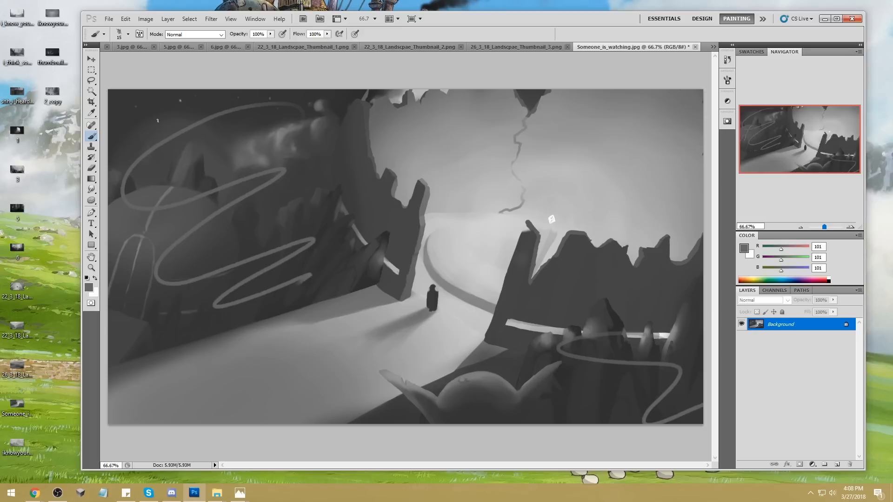
pyautogui.moveTo(301, 115)
pyautogui.mouseDown()
pyautogui.moveTo(247, 123)
pyautogui.moveTo(153, 96)
pyautogui.moveTo(285, 86)
pyautogui.mouseUp()
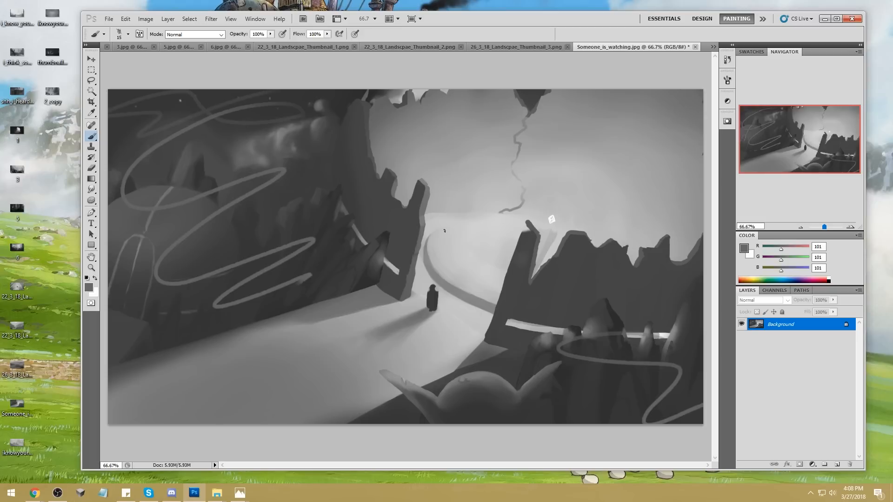
# Sample the light grey of the glowing ground, arc a stroke over the bright background and scribble across the right-hand rocks
pyautogui.keyDown('alt'); pyautogui.click(439, 224); pyautogui.keyUp('alt')
pyautogui.moveTo(690, 251)
pyautogui.mouseDown()
pyautogui.moveTo(458, 174)
pyautogui.moveTo(395, 196)
pyautogui.moveTo(663, 223)
pyautogui.mouseUp()
pyautogui.hotkey('ctrl', 'z')
pyautogui.hotkey('ctrl', 'z')
pyautogui.hotkey('ctrl', 'z')
pyautogui.moveTo(644, 309)
pyautogui.mouseDown()
pyautogui.moveTo(644, 333)
pyautogui.moveTo(600, 412)
pyautogui.mouseUp()
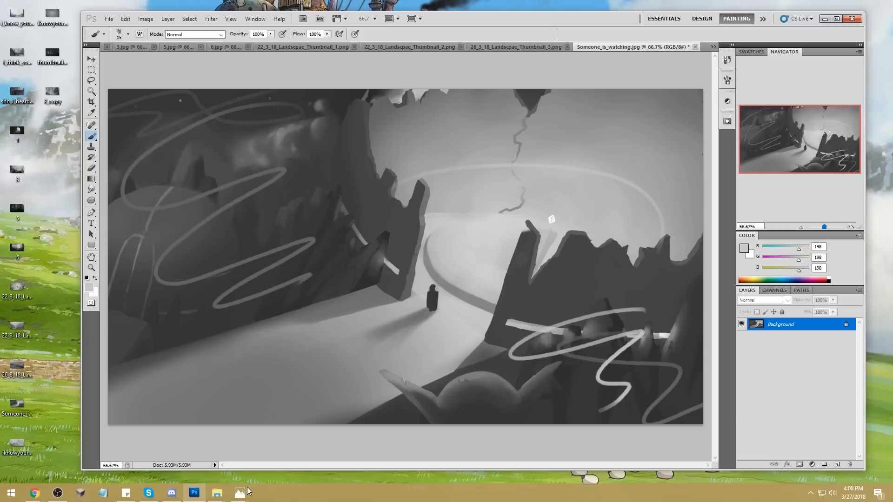
# Switch to Photos to examine the Session_03 depth notes and the Male Eye 2 corrections notes beside the painting, and return to Photoshop
pyautogui.moveTo(246, 493)
pyautogui.click(269, 461)
pyautogui.moveTo(171, 36); pyautogui.dragTo(738, 30)
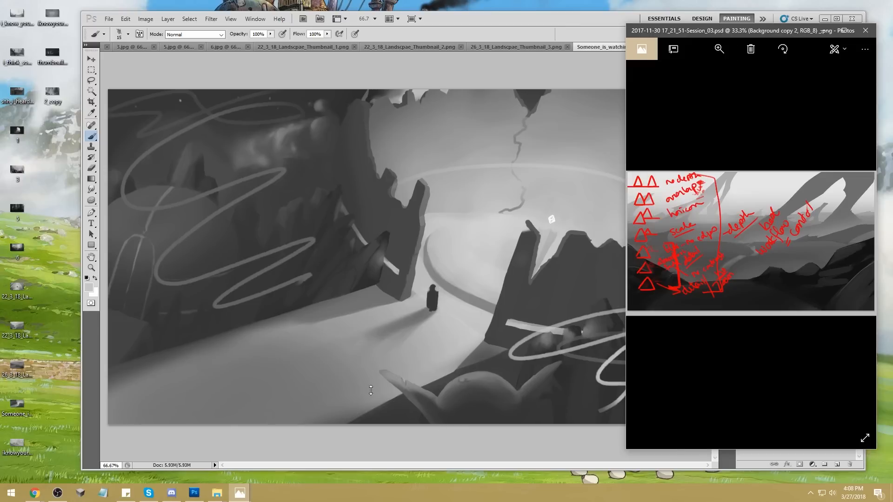
pyautogui.moveTo(495, 30); pyautogui.dragTo(184, 39)
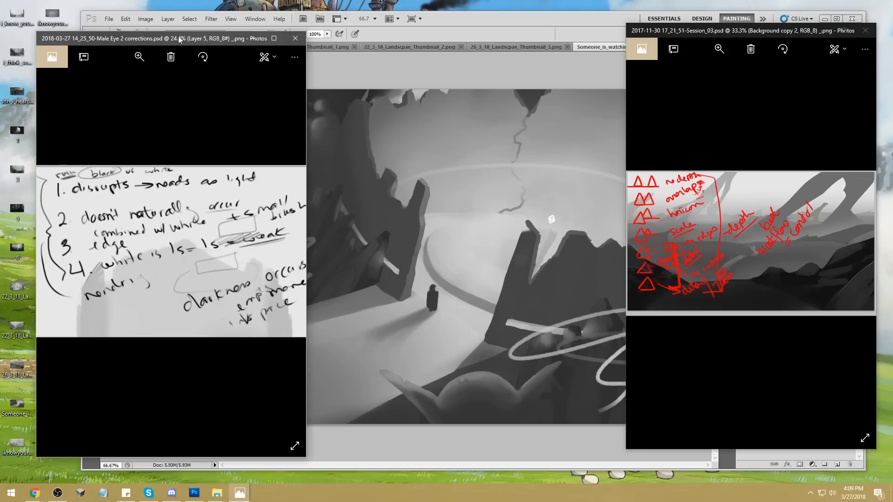
pyautogui.moveTo(179, 39); pyautogui.dragTo(487, 13)
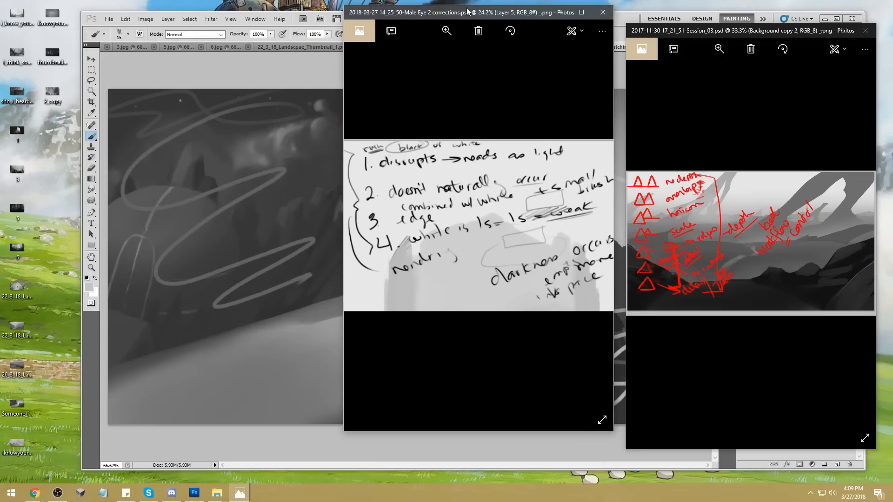
pyautogui.moveTo(498, 15); pyautogui.dragTo(892, 52)
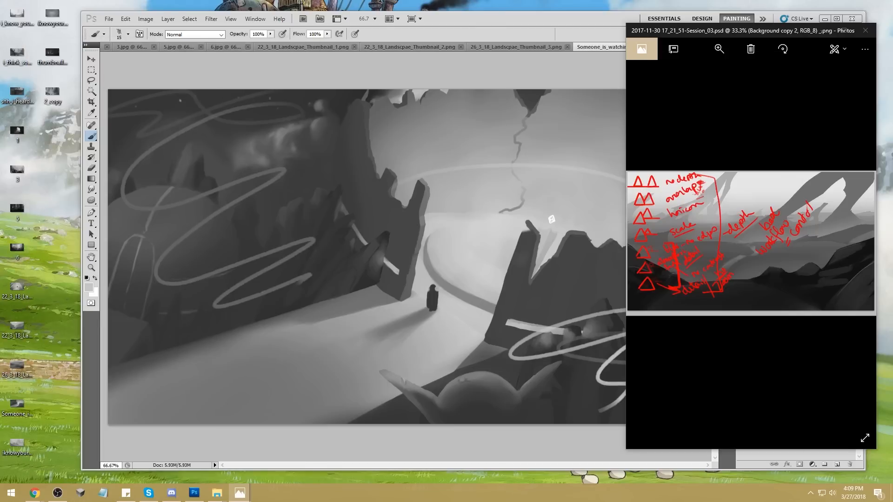
pyautogui.click(578, 23)
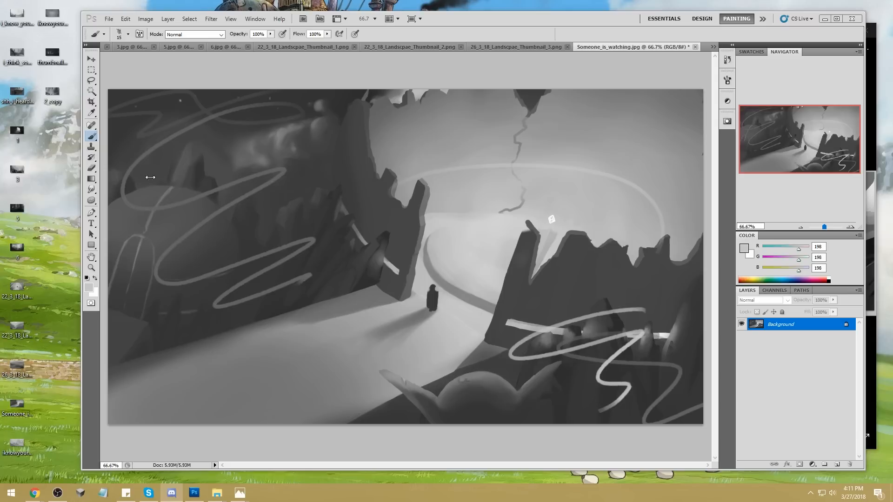
# Soften the small white shape above the right-hand wall with the Smudge tool
pyautogui.click(92, 190)
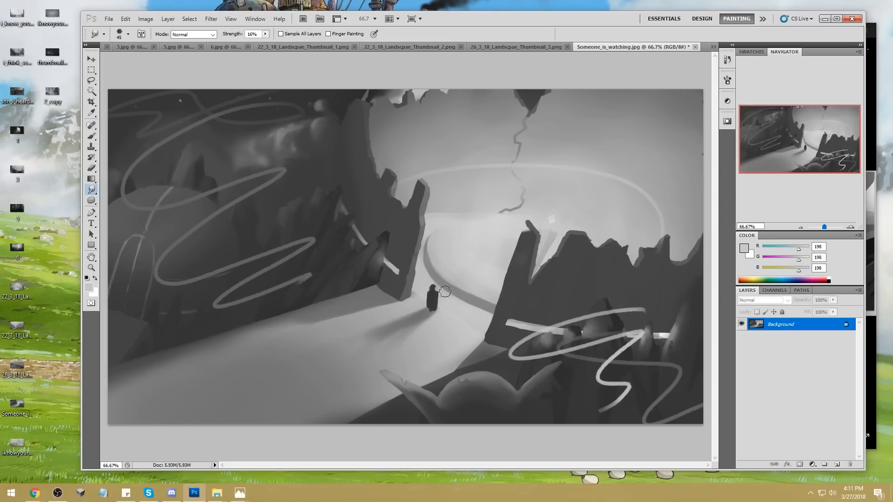
pyautogui.moveTo(547, 213)
pyautogui.mouseDown()
pyautogui.moveTo(561, 215)
pyautogui.moveTo(550, 227)
pyautogui.moveTo(564, 214)
pyautogui.mouseUp()
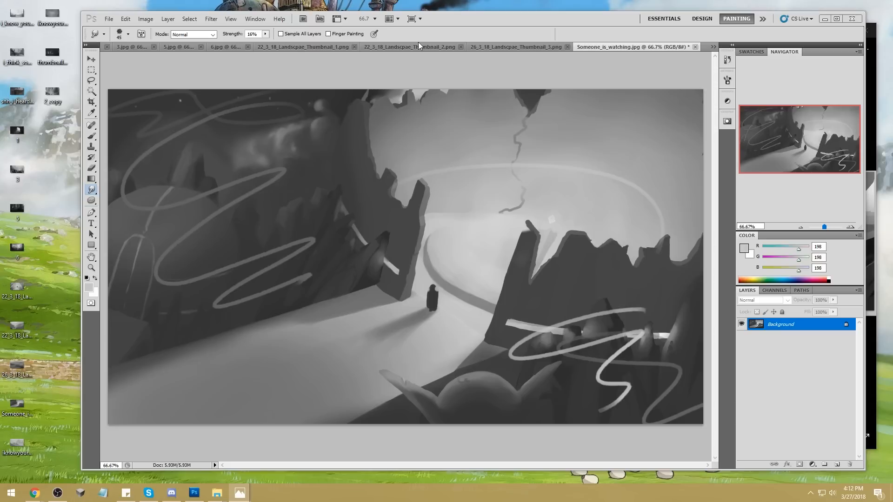
# Compare the compositions of landscape thumbnails 3, 2 and 1, ending on 26_3_18_Landscpae_Thumbnail_3.png
pyautogui.click(515, 46)
pyautogui.click(515, 46)
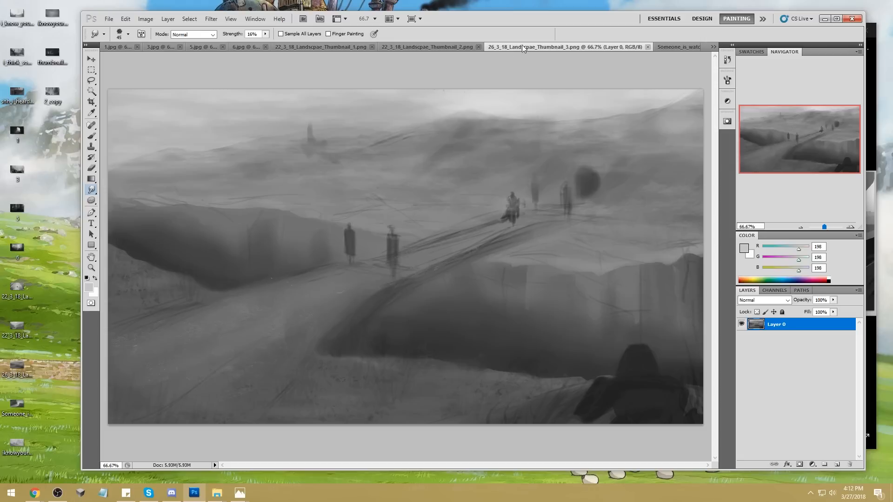
pyautogui.hotkey('alt', 'Tab')
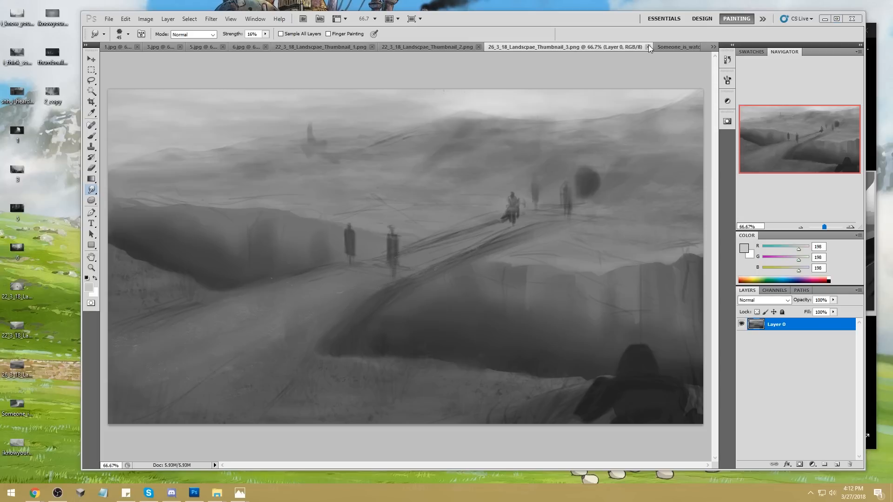
pyautogui.click(444, 49)
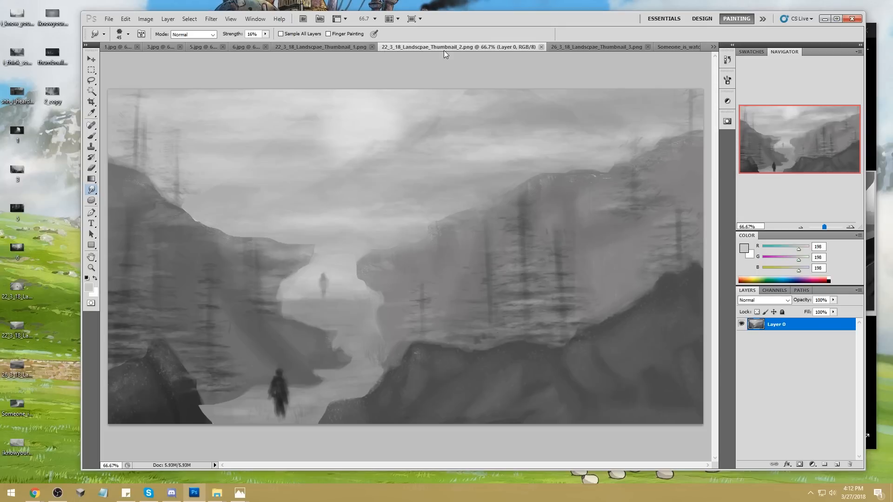
pyautogui.click(329, 49)
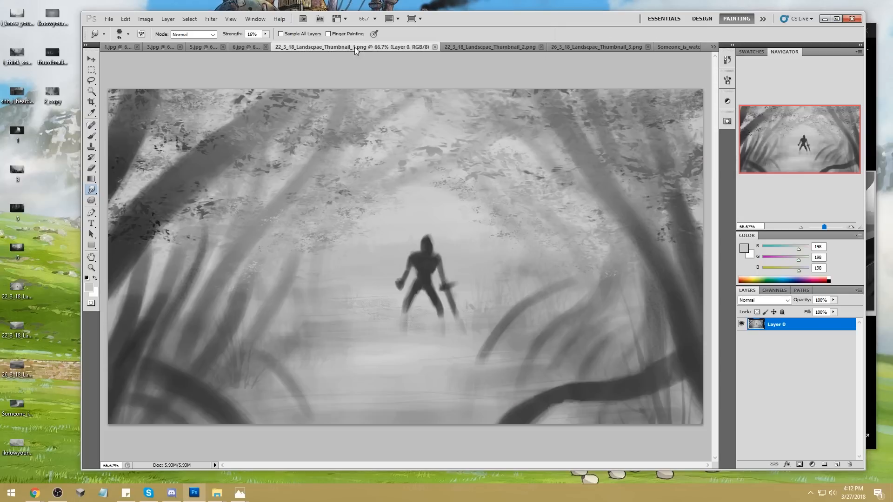
pyautogui.click(516, 48)
pyautogui.click(579, 47)
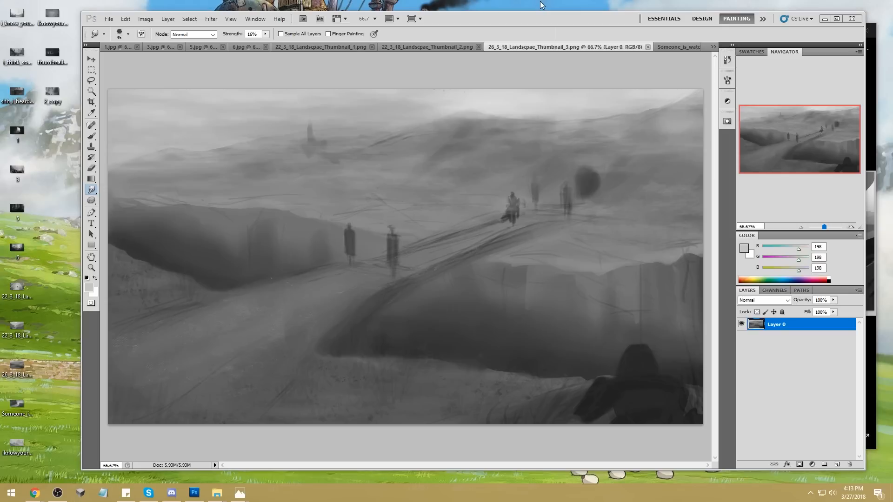
pyautogui.click(745, 251)
pyautogui.click(327, 132)
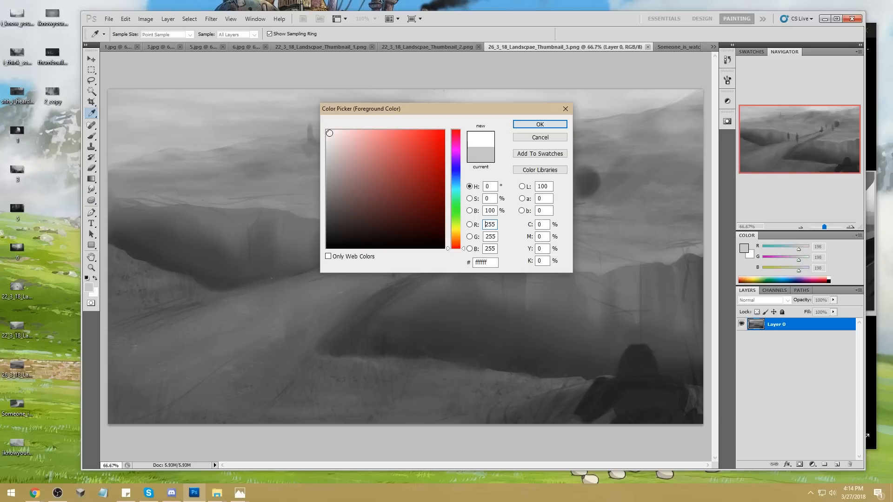
pyautogui.click(566, 108)
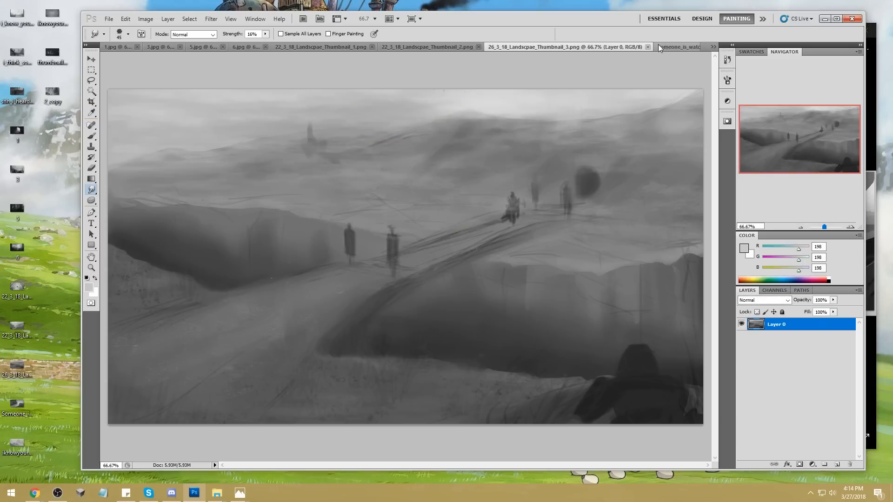
# Close 26_3_18_Landscpae_Thumbnail_3.png without saving the changes
pyautogui.click(403, 69)
pyautogui.click(652, 47)
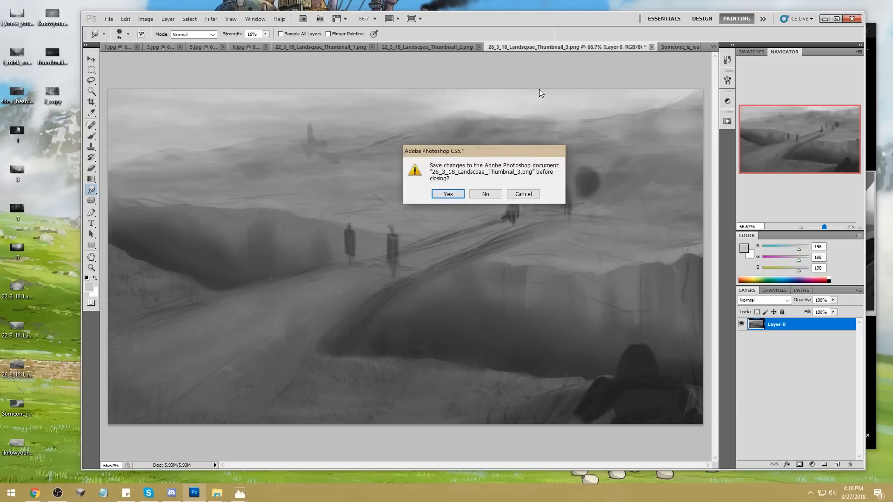
pyautogui.click(483, 195)
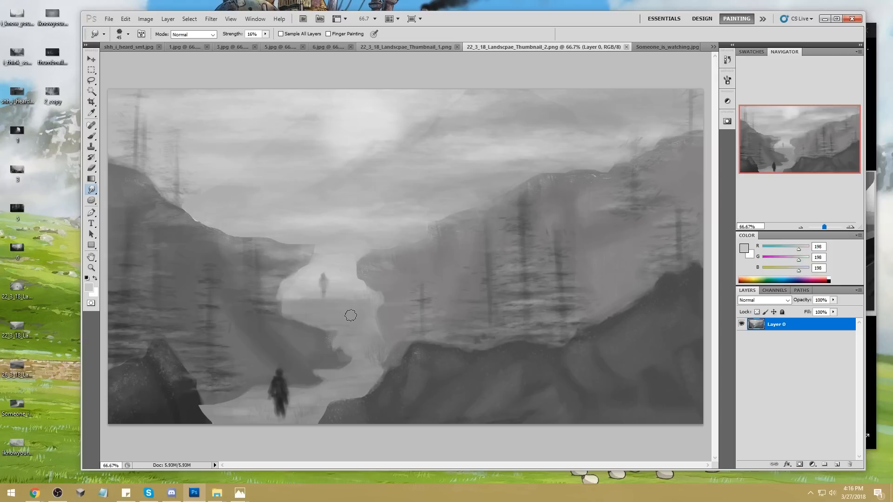
# Brush light composition strokes along the right-hand cliffs of the valley scene, including a long diagonal down to the lower-left rocks
pyautogui.click(393, 74)
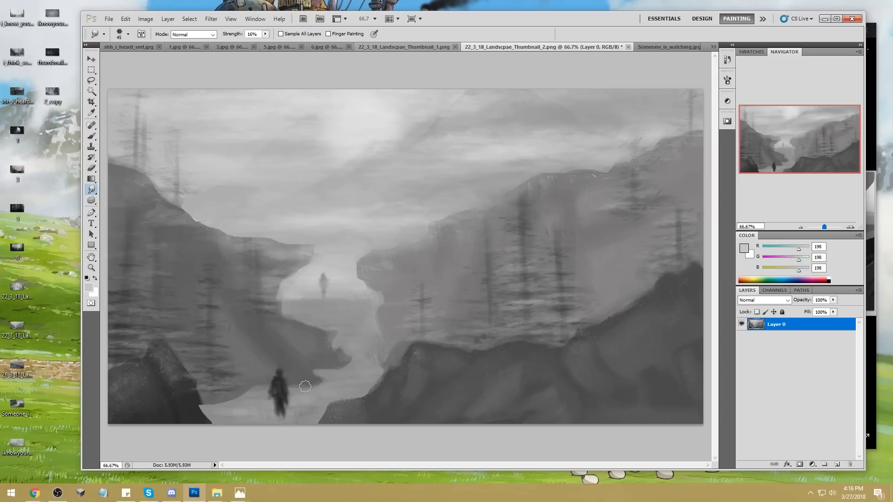
pyautogui.press('b')
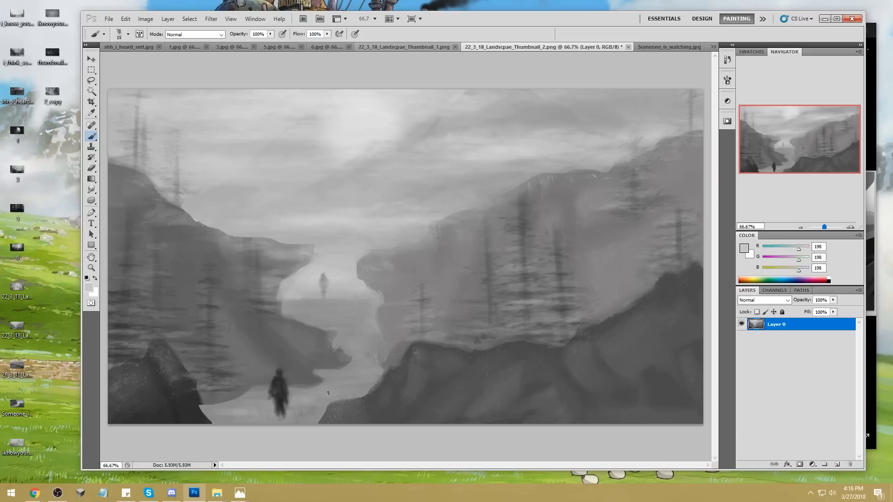
pyautogui.moveTo(621, 166)
pyautogui.mouseDown()
pyautogui.moveTo(463, 248)
pyautogui.moveTo(530, 275)
pyautogui.moveTo(550, 320)
pyautogui.moveTo(253, 376)
pyautogui.mouseUp()
pyautogui.moveTo(424, 267)
pyautogui.mouseDown()
pyautogui.moveTo(524, 207)
pyautogui.moveTo(542, 214)
pyautogui.moveTo(537, 235)
pyautogui.mouseUp()
pyautogui.moveTo(530, 191); pyautogui.dragTo(696, 113)
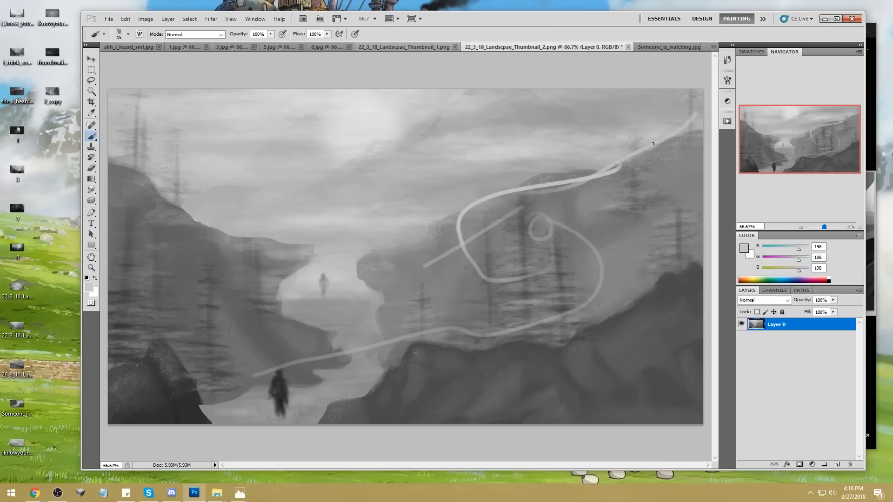
pyautogui.moveTo(498, 206); pyautogui.dragTo(601, 170)
pyautogui.moveTo(677, 152)
pyautogui.mouseDown()
pyautogui.moveTo(293, 340)
pyautogui.moveTo(112, 401)
pyautogui.mouseUp()
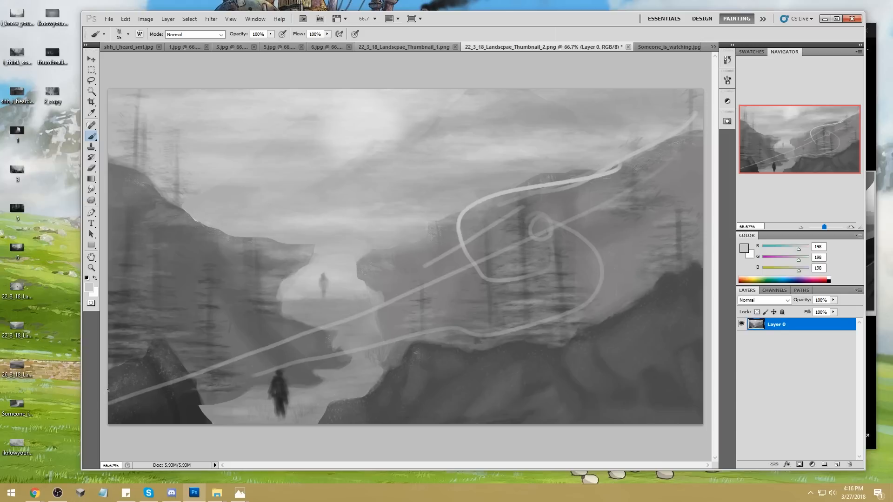
pyautogui.moveTo(410, 249)
pyautogui.mouseDown()
pyautogui.moveTo(484, 256)
pyautogui.moveTo(535, 293)
pyautogui.mouseUp()
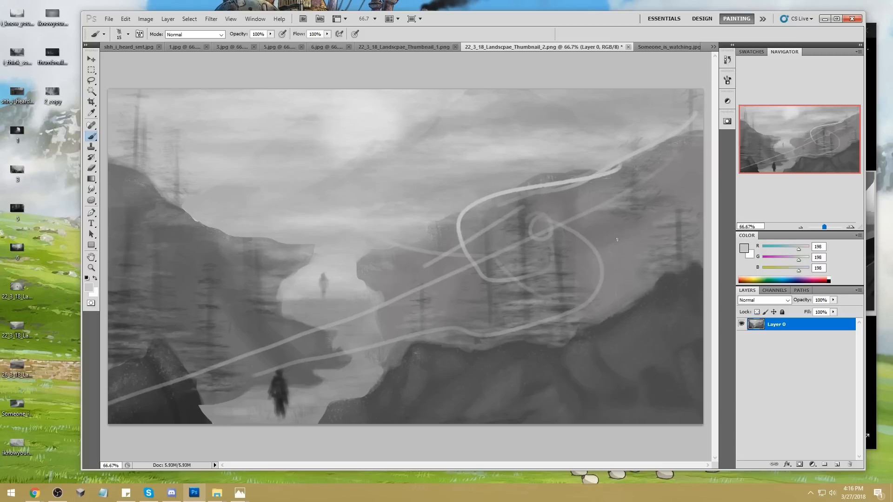
# Divide the valley scene with two vertical lines and one horizontal line, and circle the foreground figure
pyautogui.moveTo(667, 81); pyautogui.dragTo(667, 430)
pyautogui.moveTo(700, 150); pyautogui.dragTo(703, 242)
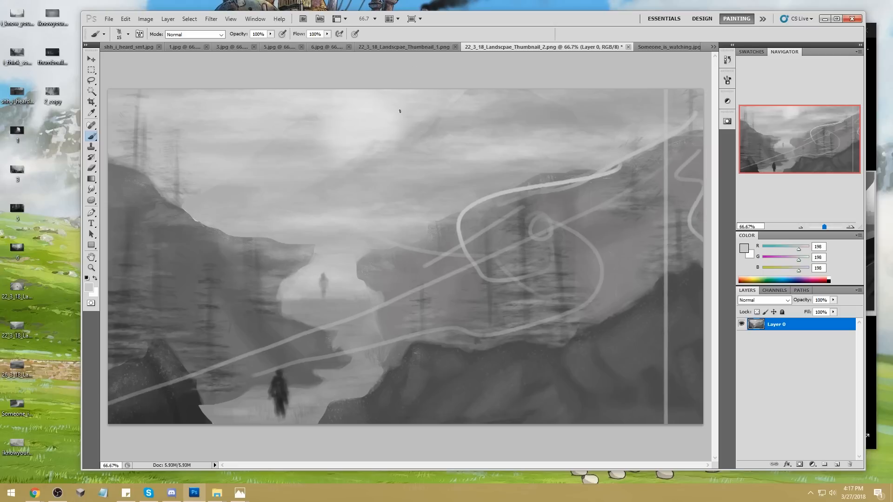
pyautogui.moveTo(409, 85)
pyautogui.mouseDown()
pyautogui.moveTo(402, 329)
pyautogui.moveTo(422, 439)
pyautogui.mouseUp()
pyautogui.moveTo(412, 250)
pyautogui.mouseDown()
pyautogui.moveTo(106, 249)
pyautogui.moveTo(705, 248)
pyautogui.mouseUp()
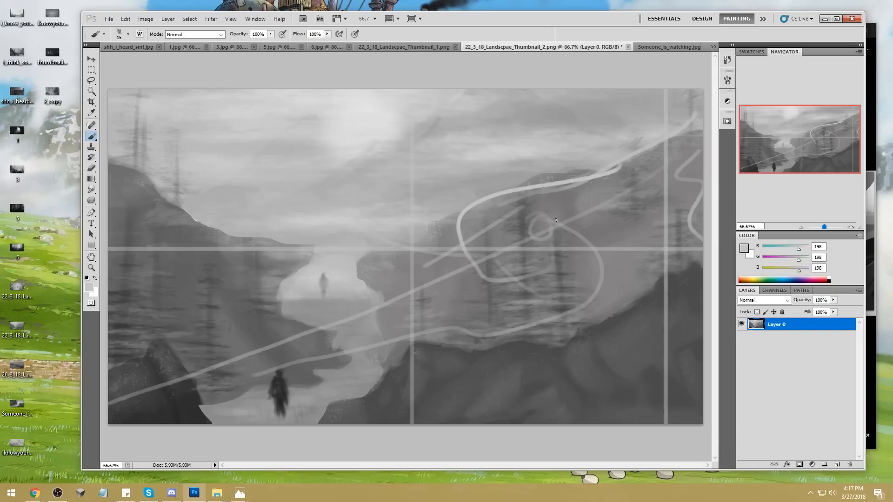
pyautogui.moveTo(325, 352)
pyautogui.mouseDown()
pyautogui.moveTo(281, 360)
pyautogui.moveTo(314, 417)
pyautogui.moveTo(326, 363)
pyautogui.mouseUp()
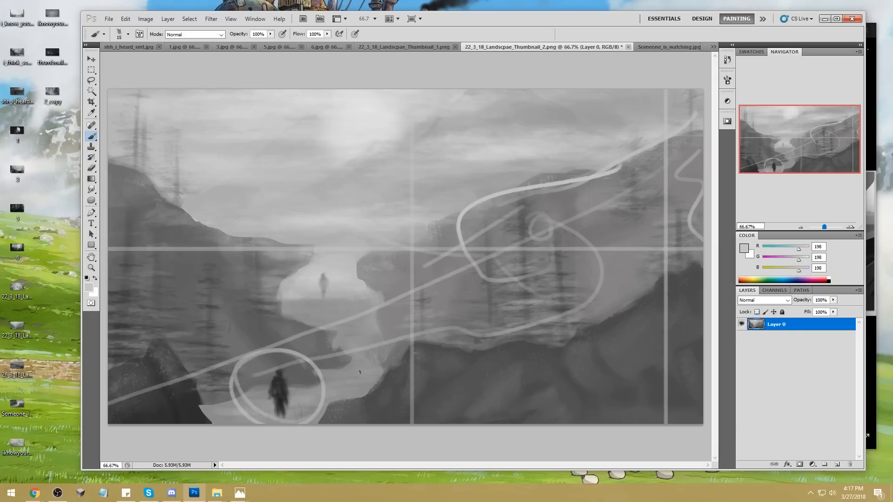
# Undo all the composition strokes and dividing lines on the valley scene
pyautogui.hotkey('ctrl', 'z')
pyautogui.hotkey('ctrl', 'alt', 'z')
pyautogui.hotkey('ctrl', 'alt', 'z')
pyautogui.hotkey('ctrl', 'alt', 'z')
pyautogui.hotkey('ctrl', 'alt', 'z')
pyautogui.hotkey('ctrl', 'alt', 'z')
pyautogui.hotkey('ctrl', 'alt', 'z')
pyautogui.hotkey('ctrl', 'alt', 'z')
pyautogui.hotkey('ctrl', 'alt', 'z')
pyautogui.hotkey('ctrl', 'alt', 'z')
pyautogui.hotkey('ctrl', 'alt', 'z')
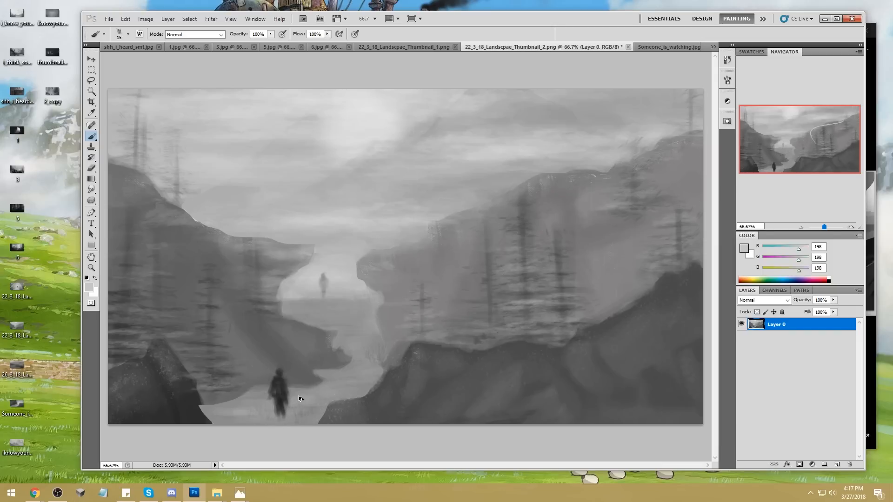
# Try a horizontal stroke across the right-hand cliffs and a mark around the bright sky area, undoing each one
pyautogui.moveTo(385, 261)
pyautogui.mouseDown()
pyautogui.moveTo(108, 261)
pyautogui.moveTo(682, 261)
pyautogui.mouseUp()
pyautogui.hotkey('ctrl', 'z')
pyautogui.moveTo(354, 94); pyautogui.dragTo(404, 136)
pyautogui.hotkey('ctrl', 'z')
# Trace the winding path from the foreground figure to the distant one, mark the left bank's slopes, and undo the strokes
pyautogui.moveTo(238, 425)
pyautogui.mouseDown()
pyautogui.moveTo(307, 404)
pyautogui.moveTo(353, 373)
pyautogui.moveTo(362, 347)
pyautogui.moveTo(318, 320)
pyautogui.moveTo(331, 278)
pyautogui.mouseUp()
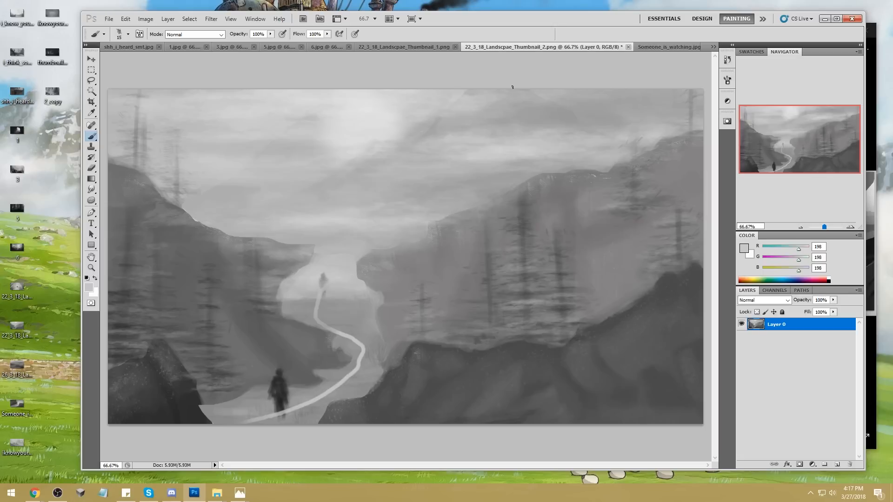
pyautogui.moveTo(282, 300)
pyautogui.mouseDown()
pyautogui.moveTo(246, 321)
pyautogui.moveTo(353, 273)
pyautogui.moveTo(200, 353)
pyautogui.mouseUp()
pyautogui.hotkey('ctrl', 'z')
pyautogui.moveTo(322, 379); pyautogui.dragTo(277, 345)
pyautogui.keyDown('alt'); pyautogui.click(321, 389); pyautogui.keyUp('alt')
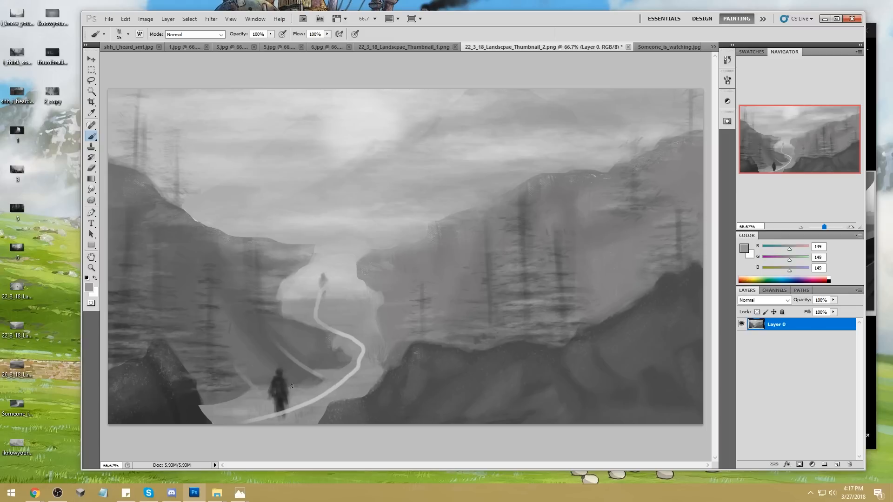
pyautogui.hotkey('ctrl', 'alt', 'z')
pyautogui.hotkey('ctrl', 'alt', 'z')
pyautogui.hotkey('ctrl', 'alt', 'z')
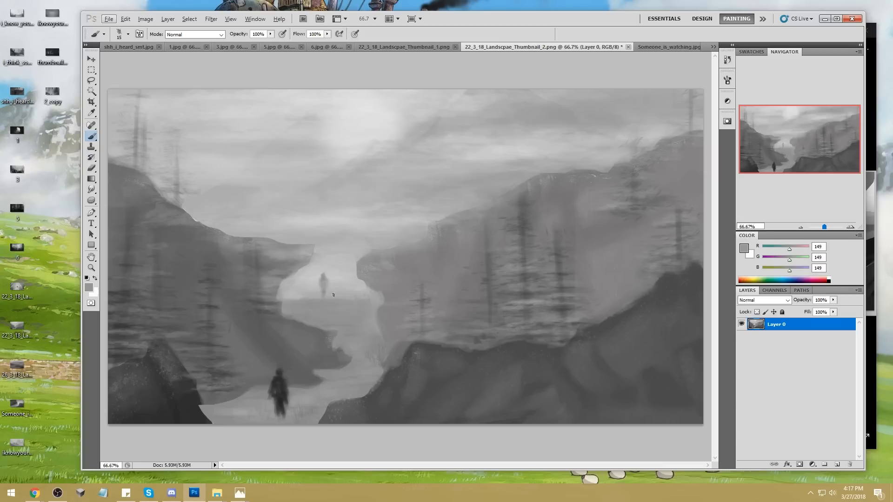
# Sample the bright grey around the distant figure and the dark grey of the foreground figure with the brush's eyedropper
pyautogui.keyDown('alt'); pyautogui.click(329, 280); pyautogui.keyUp('alt')
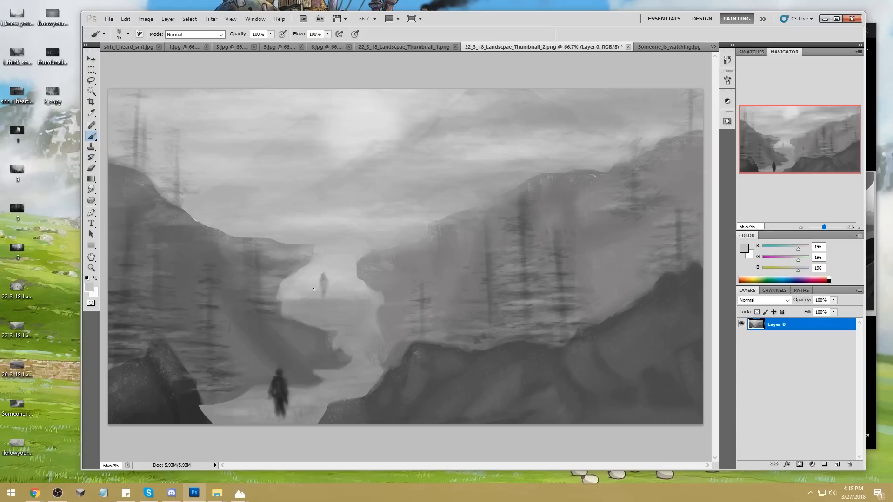
pyautogui.keyDown('alt'); pyautogui.click(327, 282); pyautogui.keyUp('alt')
pyautogui.keyDown('alt'); pyautogui.click(328, 275); pyautogui.keyUp('alt')
pyautogui.keyDown('alt'); pyautogui.click(331, 279); pyautogui.keyUp('alt')
pyautogui.press('alt')
pyautogui.keyDown('alt'); pyautogui.click(280, 389); pyautogui.keyUp('alt')
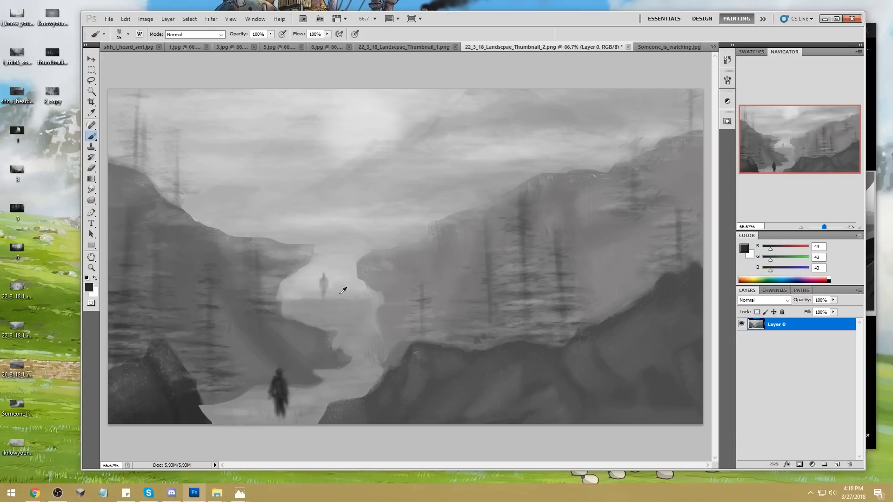
# Sample the dark grey along the ridge of the right-hand foreground rocks
pyautogui.press('alt')
pyautogui.keyDown('alt'); pyautogui.click(560, 332); pyautogui.keyUp('alt')
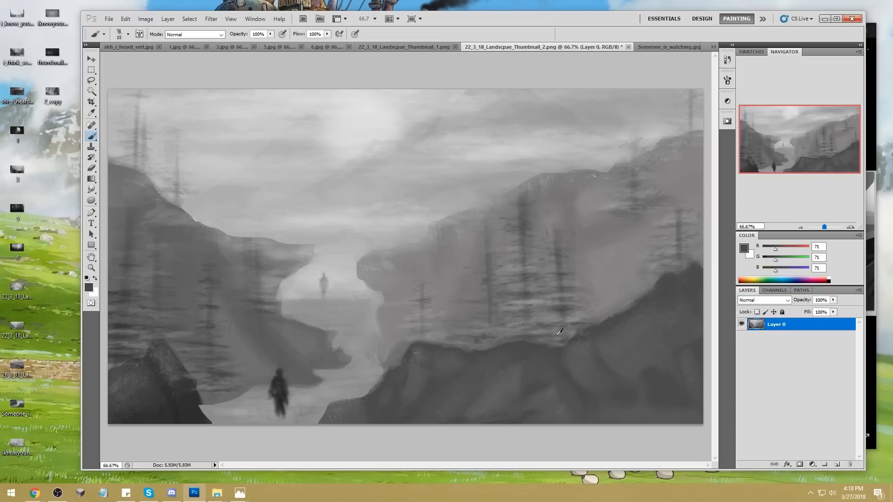
pyautogui.press('alt')
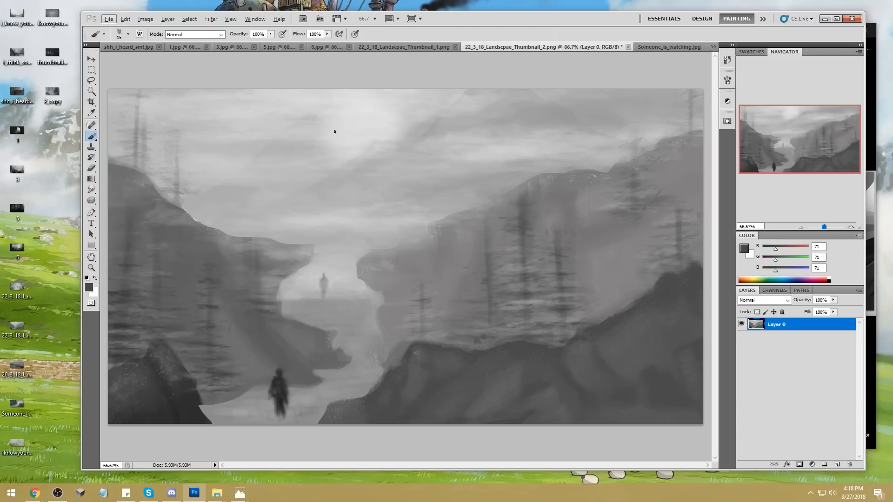
# Paint faint distant mountain peaks into the bright sky with light sampled greys and the brush enlarged to 90
pyautogui.press(']')
pyautogui.press(']')
pyautogui.press(']')
pyautogui.press(']')
pyautogui.press(']')
pyautogui.press(']')
pyautogui.press(']')
pyautogui.moveTo(314, 135); pyautogui.dragTo(344, 157)
pyautogui.hotkey('ctrl', 'z')
pyautogui.keyDown('alt'); pyautogui.click(307, 151); pyautogui.keyUp('alt')
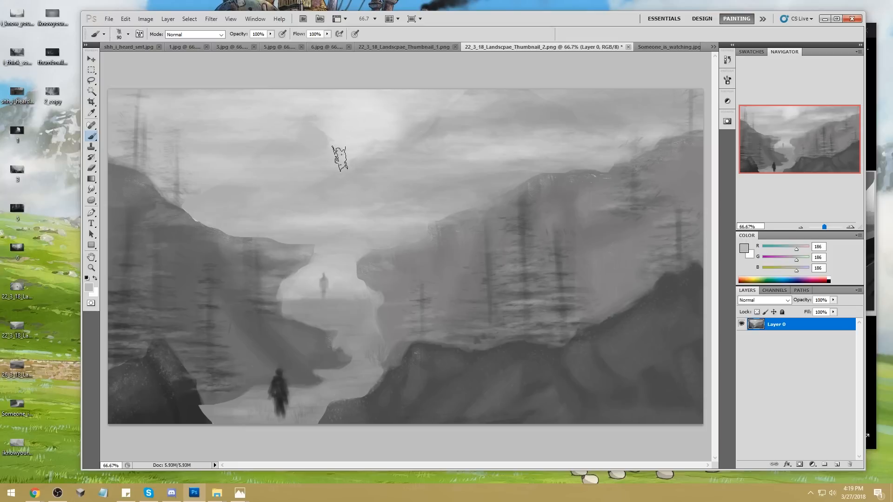
pyautogui.keyDown('alt'); pyautogui.click(426, 105); pyautogui.keyUp('alt')
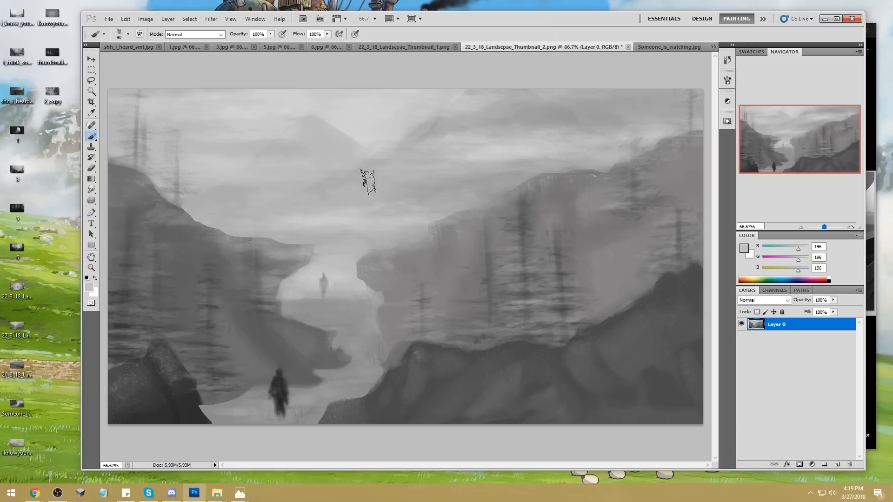
# Draw two crossing diagonal guide strokes along the distant peaks' slopes with a darker sampled grey and a smaller brush
pyautogui.keyDown('alt'); pyautogui.click(434, 129); pyautogui.keyUp('alt')
pyautogui.press('[')
pyautogui.press('[')
pyautogui.press('[')
pyautogui.press('[')
pyautogui.press('[')
pyautogui.moveTo(469, 91)
pyautogui.mouseDown()
pyautogui.moveTo(383, 152)
pyautogui.moveTo(275, 207)
pyautogui.mouseUp()
pyautogui.press('[')
pyautogui.press('[')
pyautogui.press('[')
pyautogui.moveTo(298, 110); pyautogui.dragTo(410, 189)
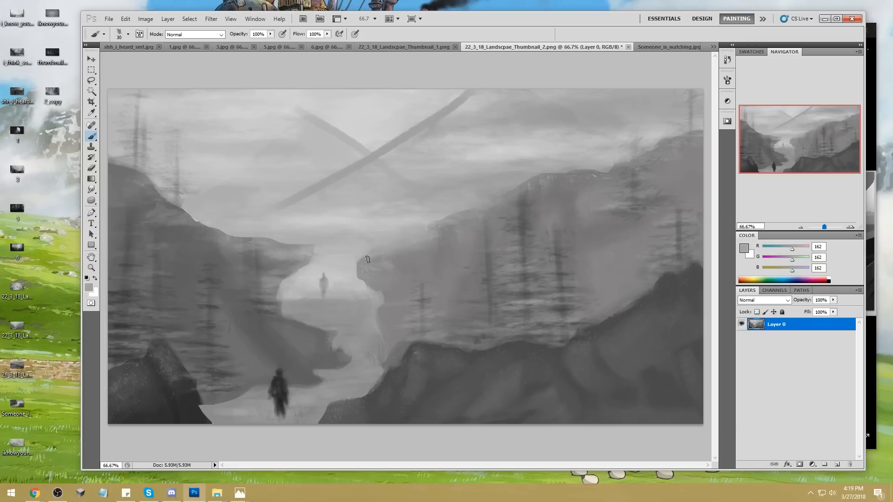
# Trace curves along the right bank and the winding path, and undo all the guide strokes over the valley and sky
pyautogui.moveTo(368, 256); pyautogui.dragTo(415, 337)
pyautogui.moveTo(288, 256)
pyautogui.mouseDown()
pyautogui.moveTo(321, 319)
pyautogui.moveTo(254, 423)
pyautogui.mouseUp()
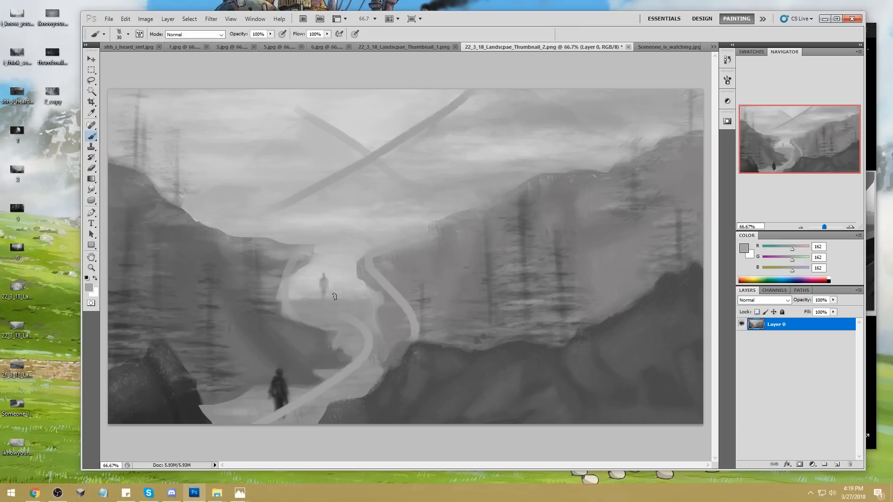
pyautogui.hotkey('ctrl', 'alt', 'z')
pyautogui.hotkey('ctrl', 'alt', 'z')
pyautogui.hotkey('ctrl', 'alt', 'z')
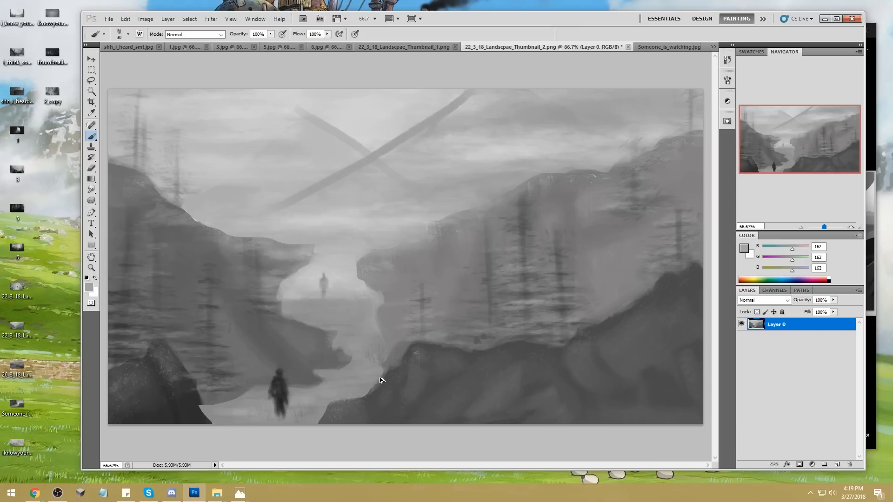
pyautogui.hotkey('ctrl', 'alt', 'z')
pyautogui.hotkey('ctrl', 'alt', 'z')
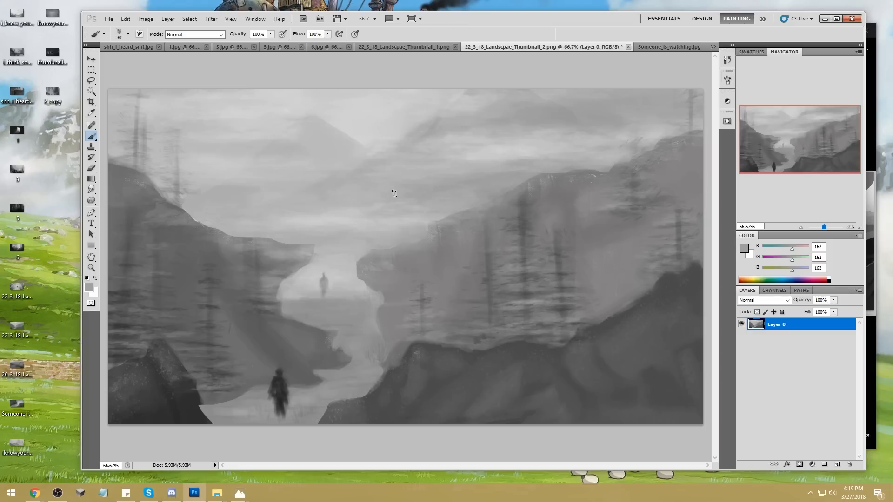
# Flatten the valley image and close 22_3_18_Landscpae_Thumbnail_2.png, saving its changes
pyautogui.rightClick(791, 325)
pyautogui.click(815, 319)
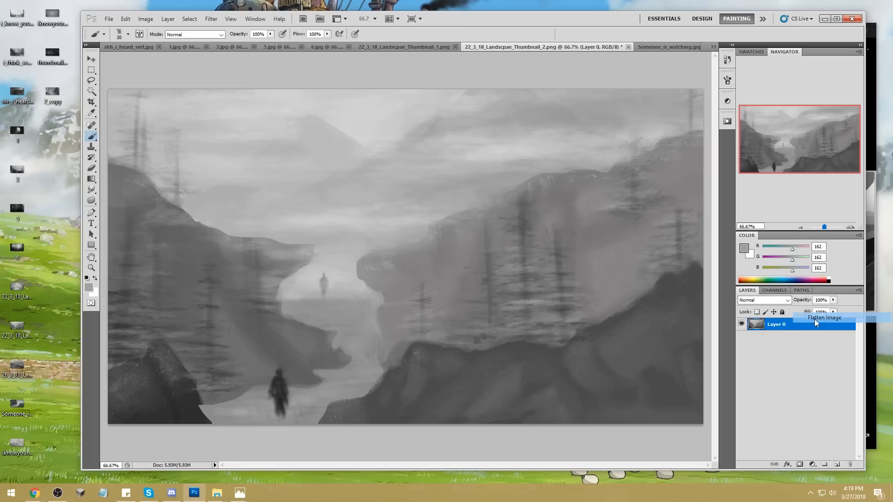
pyautogui.click(618, 47)
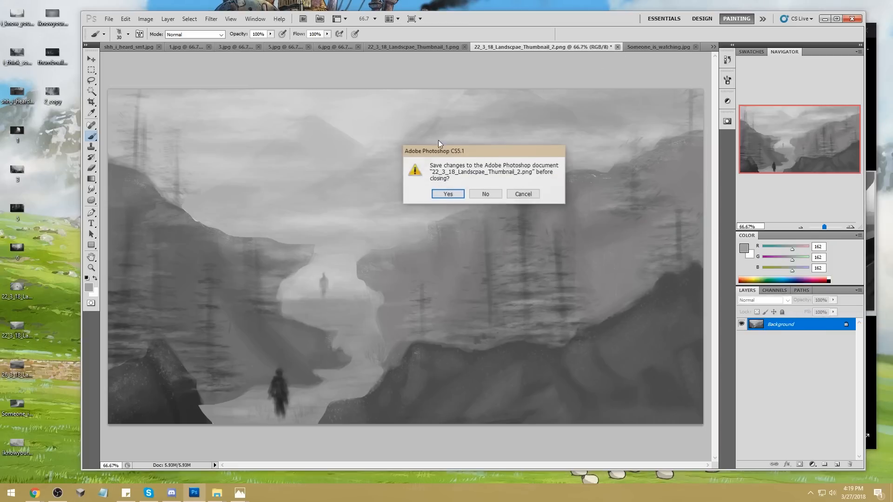
pyautogui.click(451, 192)
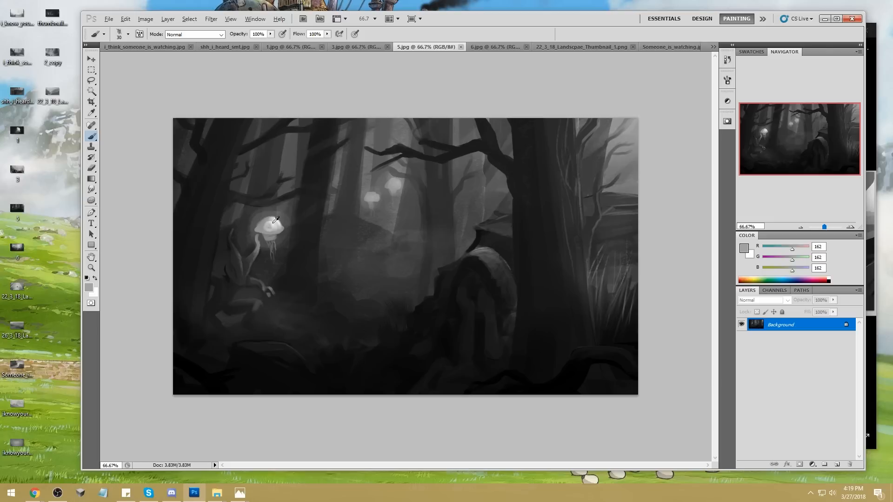
# In the 5.jpg forest scene, paint a small glowing jellyfish in the middle distance and a brighter one in the foreground
pyautogui.keyDown('alt'); pyautogui.click(278, 221); pyautogui.keyUp('alt')
pyautogui.keyDown('alt'); pyautogui.click(372, 200); pyautogui.keyUp('alt')
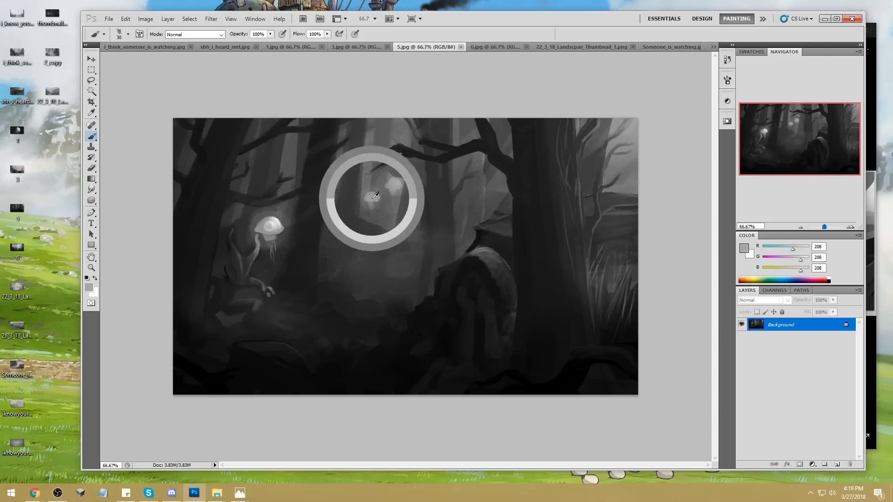
pyautogui.click(385, 237)
pyautogui.hotkey('ctrl', 'z')
pyautogui.moveTo(383, 238); pyautogui.dragTo(392, 239)
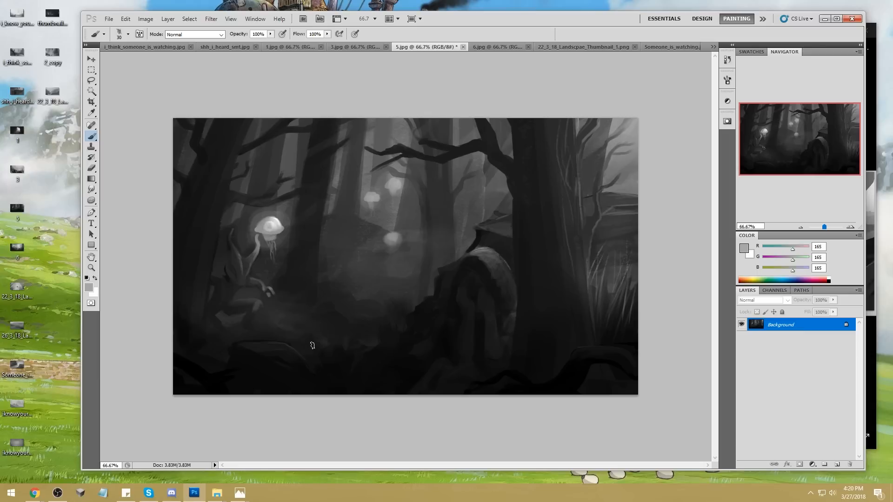
pyautogui.moveTo(328, 342)
pyautogui.mouseDown()
pyautogui.moveTo(328, 354)
pyautogui.moveTo(315, 356)
pyautogui.moveTo(326, 341)
pyautogui.moveTo(311, 352)
pyautogui.moveTo(315, 362)
pyautogui.mouseUp()
pyautogui.press('[')
pyautogui.press('[')
pyautogui.press(']')
# Paint over the crouching creature's legs with sampled dark greys, adjusting the brush size as needed
pyautogui.keyDown('alt'); pyautogui.click(252, 296); pyautogui.keyUp('alt')
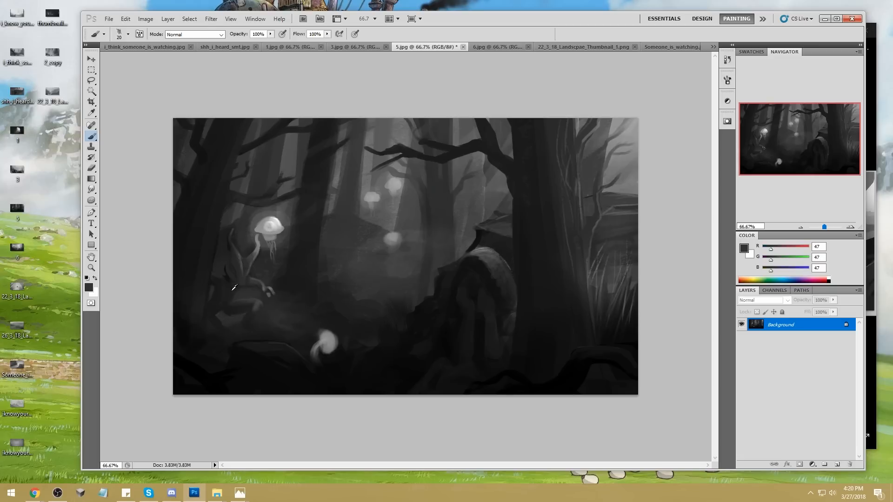
pyautogui.keyDown('alt'); pyautogui.click(206, 296); pyautogui.keyUp('alt')
pyautogui.press(']')
pyautogui.press(']')
pyautogui.press(']')
pyautogui.press(']')
pyautogui.press(']')
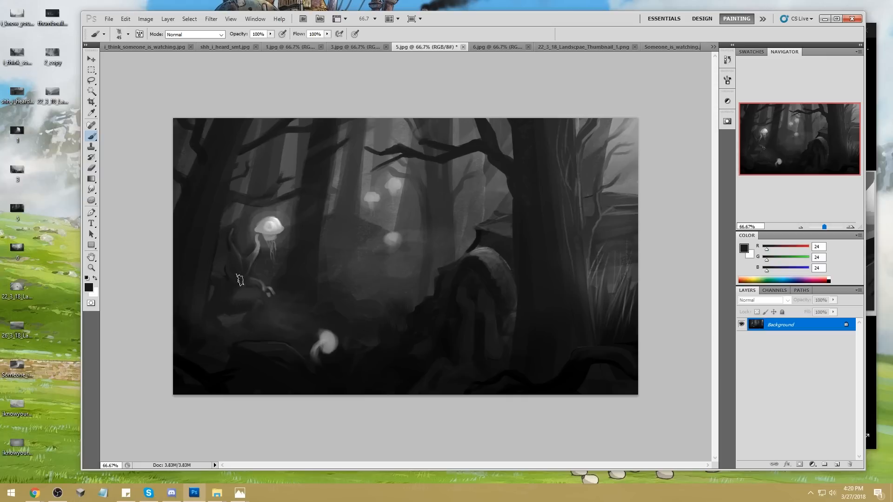
pyautogui.press('[')
pyautogui.press('[')
pyautogui.press('[')
pyautogui.press(']')
pyautogui.press(']')
# Paint out the creature's torso and arms beneath the large jellyfish with dark greys sampled from the surroundings
pyautogui.keyDown('alt'); pyautogui.click(249, 240); pyautogui.keyUp('alt')
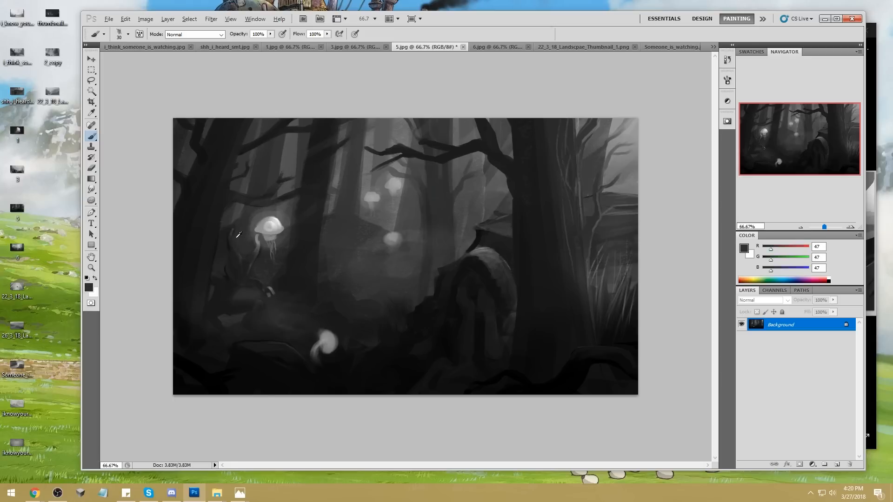
pyautogui.keyDown('alt'); pyautogui.click(227, 243); pyautogui.keyUp('alt')
pyautogui.keyDown('alt'); pyautogui.click(251, 267); pyautogui.keyUp('alt')
pyautogui.keyDown('alt'); pyautogui.click(246, 294); pyautogui.keyUp('alt')
pyautogui.moveTo(239, 303)
pyautogui.mouseDown()
pyautogui.moveTo(264, 273)
pyautogui.moveTo(257, 289)
pyautogui.mouseUp()
pyautogui.keyDown('alt'); pyautogui.click(263, 275); pyautogui.keyUp('alt')
pyautogui.keyDown('alt'); pyautogui.click(246, 308); pyautogui.keyUp('alt')
pyautogui.keyDown('alt'); pyautogui.click(226, 320); pyautogui.keyUp('alt')
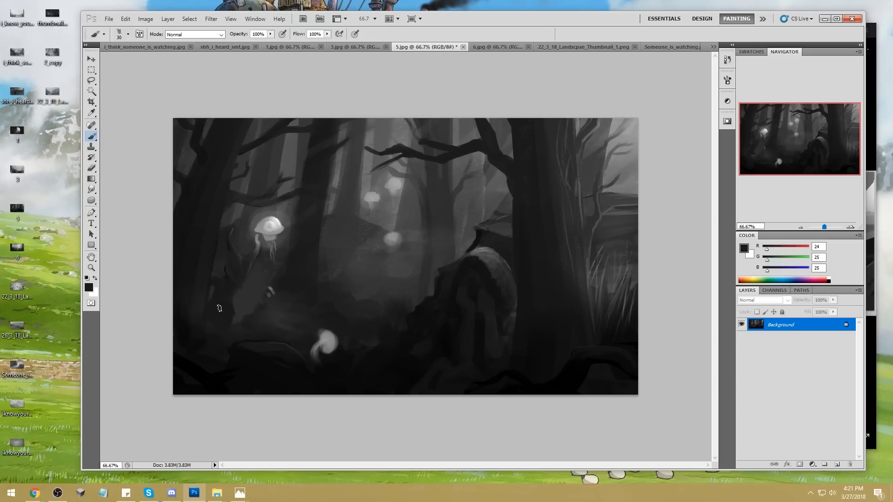
# Blend the painted-out creature area into the surrounding trunk and ground with more sampled greys
pyautogui.keyDown('alt'); pyautogui.click(238, 308); pyautogui.keyUp('alt')
pyautogui.keyDown('alt'); pyautogui.click(234, 284); pyautogui.keyUp('alt')
pyautogui.keyDown('alt'); pyautogui.click(251, 289); pyautogui.keyUp('alt')
pyautogui.keyDown('alt'); pyautogui.click(208, 279); pyautogui.keyUp('alt')
pyautogui.keyDown('alt'); pyautogui.click(282, 236); pyautogui.keyUp('alt')
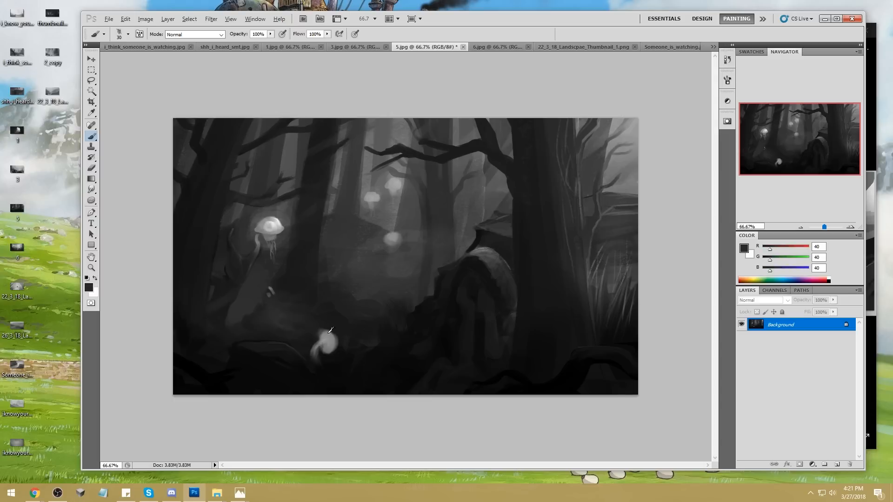
# Sample the foreground jellyfish's grey and paint another glowing jellyfish beside the stone arch
pyautogui.keyDown('alt'); pyautogui.click(330, 328); pyautogui.keyUp('alt')
pyautogui.moveTo(417, 288)
pyautogui.mouseDown()
pyautogui.moveTo(423, 296)
pyautogui.moveTo(414, 285)
pyautogui.mouseUp()
# Trace a winding path from the foreground into the distant forest and undo the path strokes
pyautogui.moveTo(435, 371)
pyautogui.mouseDown()
pyautogui.moveTo(301, 280)
pyautogui.moveTo(419, 173)
pyautogui.mouseUp()
pyautogui.moveTo(301, 272)
pyautogui.mouseDown()
pyautogui.moveTo(356, 326)
pyautogui.moveTo(450, 393)
pyautogui.mouseUp()
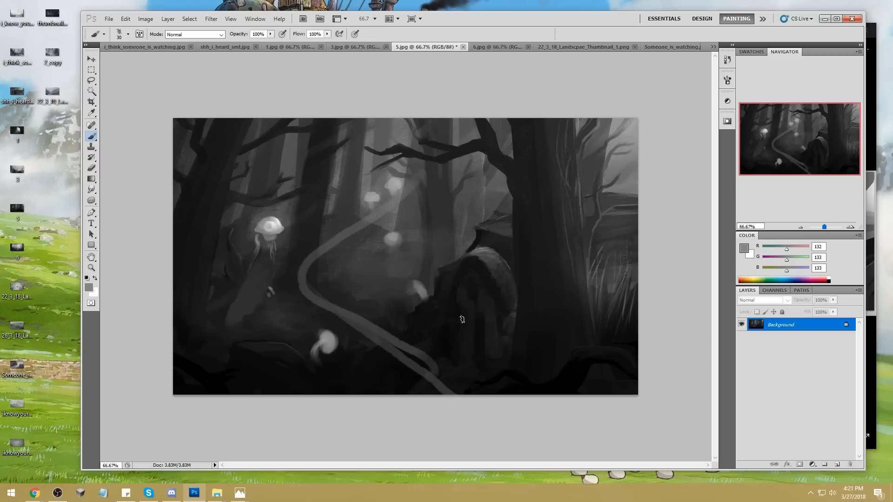
pyautogui.hotkey('ctrl', 'alt', 'z')
pyautogui.hotkey('ctrl', 'alt', 'z')
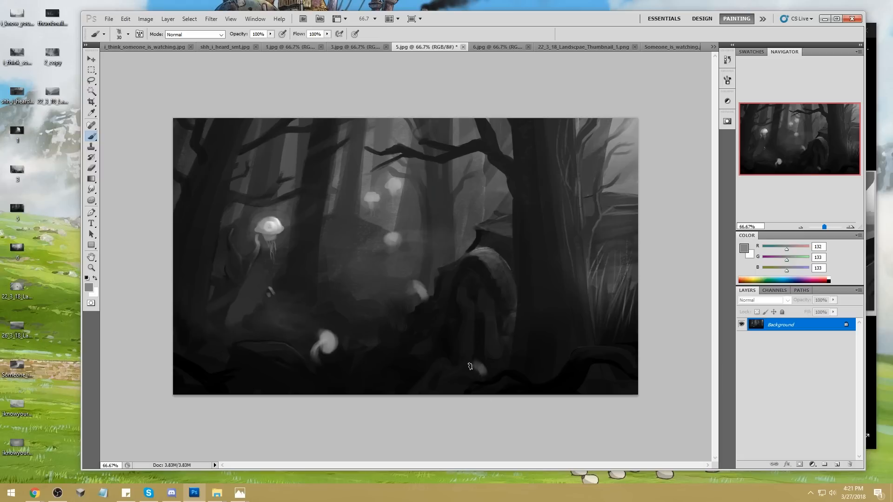
# Paint a bright jellyfish at the foot of the stone arch and dim the large left-hand jellyfish with dark grey
pyautogui.moveTo(470, 363)
pyautogui.mouseDown()
pyautogui.moveTo(459, 370)
pyautogui.moveTo(473, 355)
pyautogui.mouseUp()
pyautogui.hotkey('ctrl', 'alt', 'z')
pyautogui.keyDown('alt'); pyautogui.click(293, 235); pyautogui.keyUp('alt')
pyautogui.moveTo(292, 235)
pyautogui.mouseDown()
pyautogui.moveTo(272, 242)
pyautogui.moveTo(280, 223)
pyautogui.moveTo(248, 227)
pyautogui.moveTo(260, 219)
pyautogui.moveTo(275, 238)
pyautogui.mouseUp()
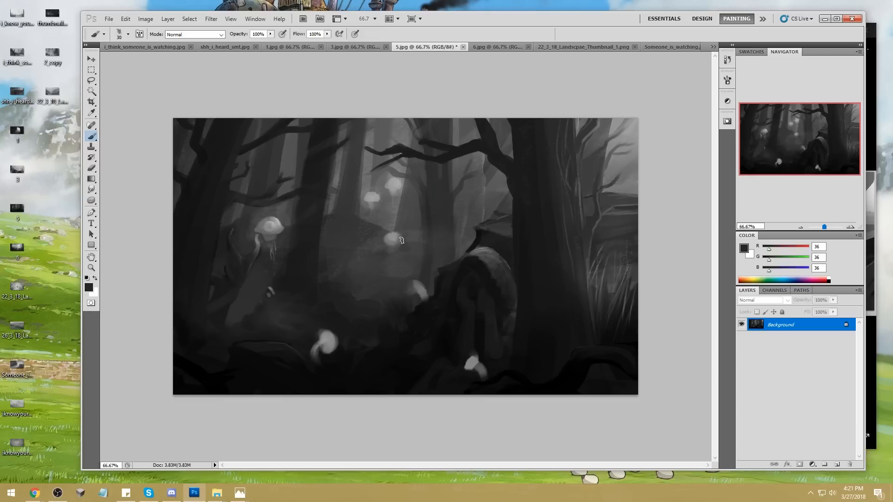
# Brush horizontal light-grey strokes through the middle-distance and foreground jellyfish, and undo the foreground stroke
pyautogui.keyDown('alt'); pyautogui.click(393, 238); pyautogui.keyUp('alt')
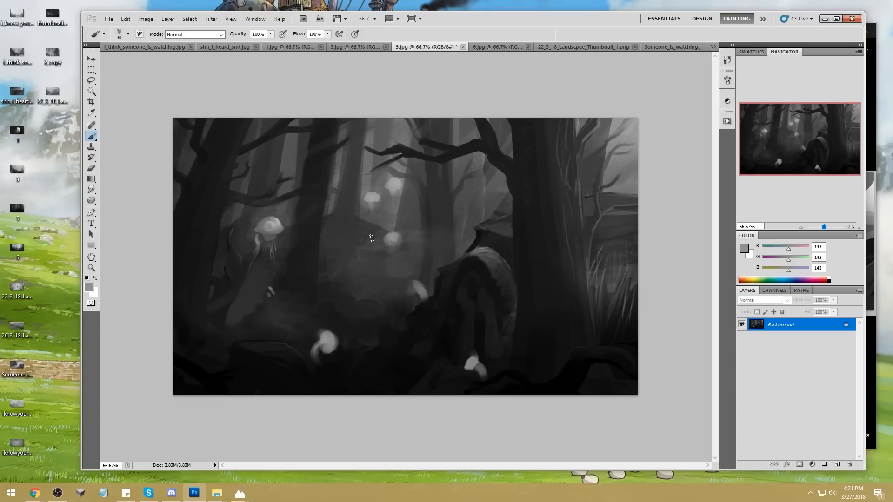
pyautogui.moveTo(393, 240); pyautogui.dragTo(461, 241)
pyautogui.moveTo(328, 346)
pyautogui.mouseDown()
pyautogui.moveTo(347, 345)
pyautogui.moveTo(277, 346)
pyautogui.moveTo(388, 347)
pyautogui.mouseUp()
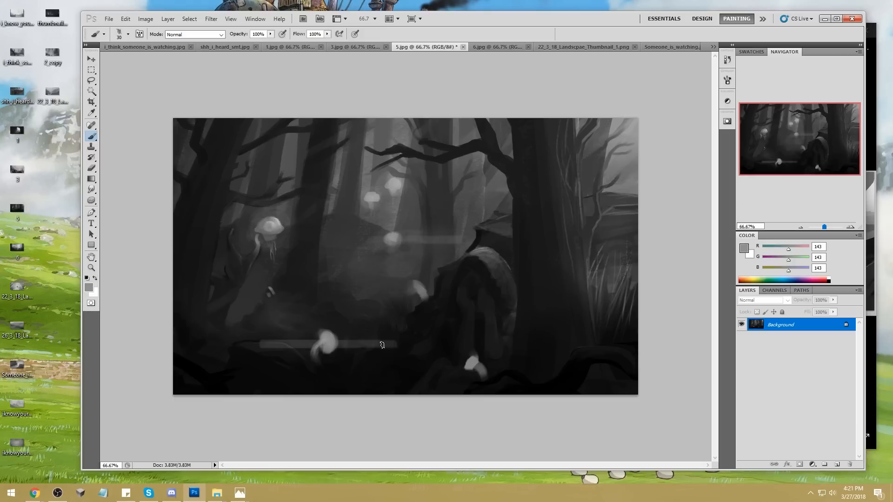
pyautogui.hotkey('ctrl', 'z')
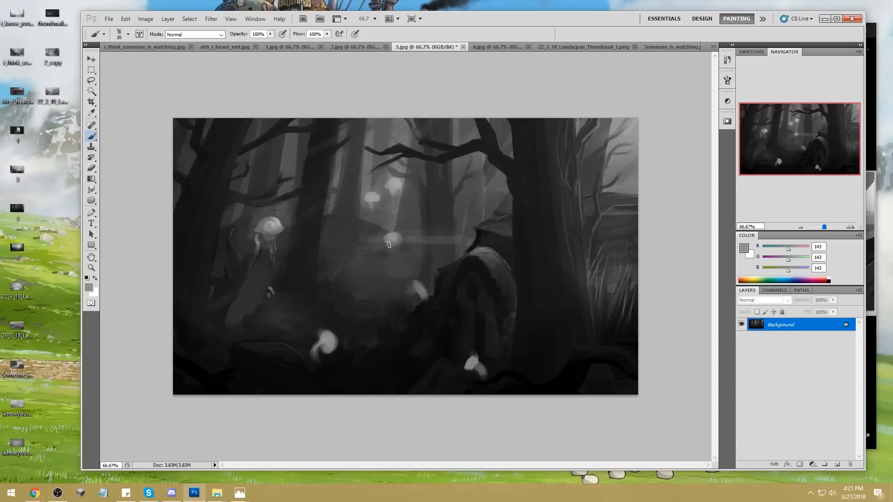
# Reshape the jellyfish beside the arch, brush vertical light strokes inside the arch, and undo the stroke across its top
pyautogui.moveTo(423, 293)
pyautogui.mouseDown()
pyautogui.moveTo(417, 281)
pyautogui.moveTo(409, 301)
pyautogui.mouseUp()
pyautogui.moveTo(472, 317); pyautogui.dragTo(474, 353)
pyautogui.moveTo(484, 312)
pyautogui.mouseDown()
pyautogui.moveTo(483, 355)
pyautogui.moveTo(445, 372)
pyautogui.mouseUp()
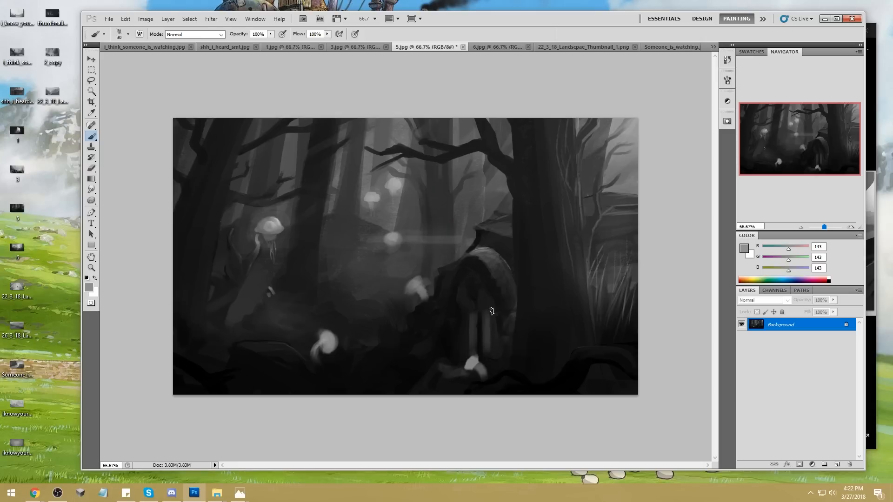
pyautogui.keyDown('alt'); pyautogui.click(467, 263); pyautogui.keyUp('alt')
pyautogui.moveTo(464, 251)
pyautogui.mouseDown()
pyautogui.moveTo(452, 284)
pyautogui.moveTo(460, 252)
pyautogui.moveTo(488, 272)
pyautogui.mouseUp()
pyautogui.hotkey('ctrl', 'alt', 'z')
pyautogui.hotkey('ctrl', 'alt', 'z')
# Sketch a large hooded head over the top of the stone arch with a thin light-grey brush
pyautogui.keyDown('alt'); pyautogui.click(295, 207); pyautogui.keyUp('alt')
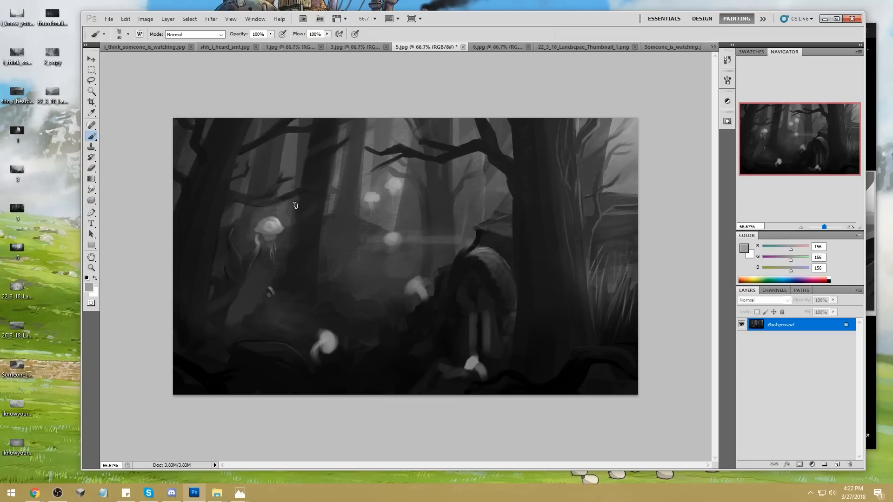
pyautogui.press('[')
pyautogui.press('[')
pyautogui.press('[')
pyautogui.press('[')
pyautogui.moveTo(465, 251)
pyautogui.mouseDown()
pyautogui.moveTo(456, 306)
pyautogui.moveTo(513, 289)
pyautogui.moveTo(460, 302)
pyautogui.mouseUp()
pyautogui.moveTo(461, 252)
pyautogui.mouseDown()
pyautogui.moveTo(467, 306)
pyautogui.moveTo(460, 254)
pyautogui.moveTo(445, 282)
pyautogui.moveTo(467, 284)
pyautogui.moveTo(456, 278)
pyautogui.moveTo(458, 260)
pyautogui.moveTo(450, 285)
pyautogui.mouseUp()
pyautogui.hotkey('ctrl', 'z')
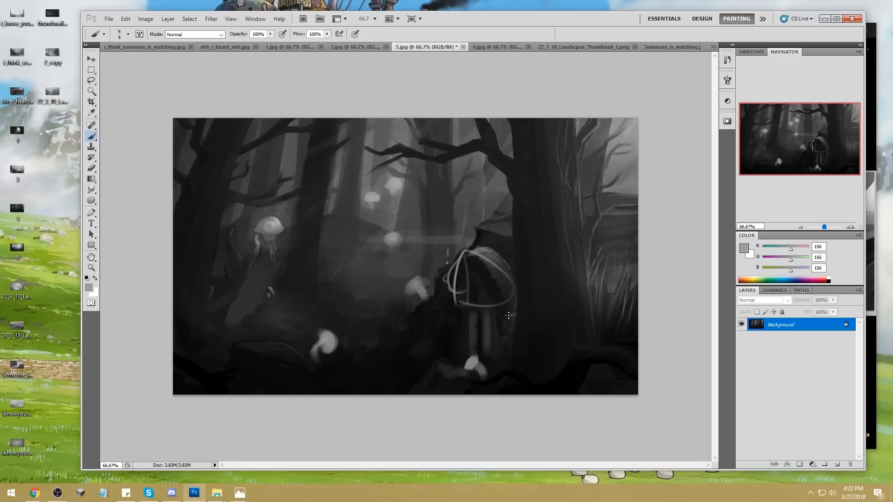
# Sketch the hooded figure's torso, arms, hands and legs in thin light lines over the lower arch
pyautogui.moveTo(464, 303); pyautogui.dragTo(502, 364)
pyautogui.moveTo(504, 308)
pyautogui.mouseDown()
pyautogui.moveTo(522, 328)
pyautogui.moveTo(514, 368)
pyautogui.mouseUp()
pyautogui.moveTo(410, 378); pyautogui.dragTo(477, 342)
pyautogui.moveTo(459, 393); pyautogui.dragTo(476, 372)
pyautogui.moveTo(475, 344); pyautogui.dragTo(496, 358)
pyautogui.moveTo(465, 313)
pyautogui.mouseDown()
pyautogui.moveTo(413, 356)
pyautogui.moveTo(438, 335)
pyautogui.moveTo(419, 343)
pyautogui.mouseUp()
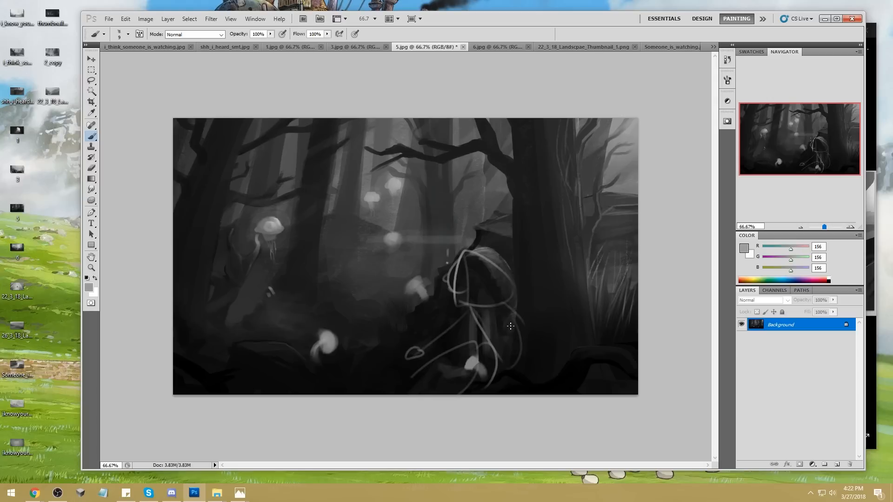
pyautogui.moveTo(404, 361); pyautogui.dragTo(416, 350)
pyautogui.moveTo(502, 322)
pyautogui.mouseDown()
pyautogui.moveTo(429, 309)
pyautogui.moveTo(483, 329)
pyautogui.mouseUp()
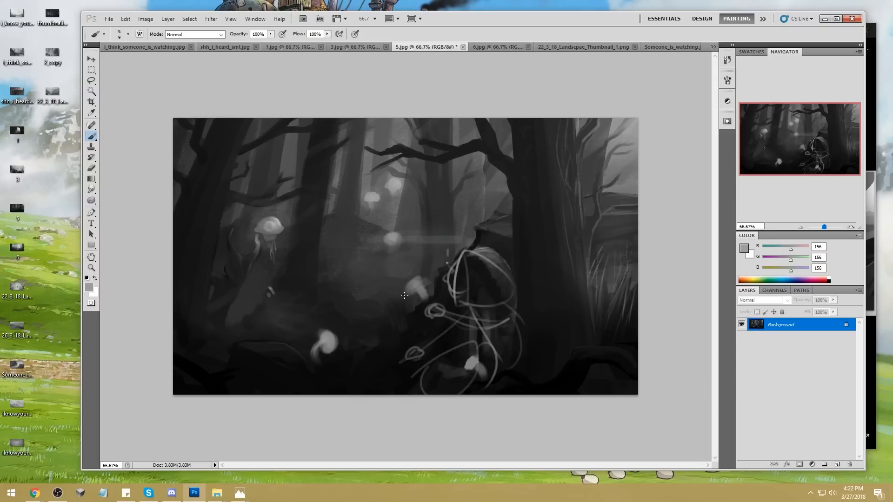
# Paint out the large left-hand jellyfish with sampled dark greys and the brush enlarged to 70
pyautogui.keyDown('alt'); pyautogui.click(293, 237); pyautogui.keyUp('alt')
pyautogui.press(']')
pyautogui.press(']')
pyautogui.press(']')
pyautogui.press(']')
pyautogui.press(']')
pyautogui.press(']')
pyautogui.moveTo(280, 225)
pyautogui.mouseDown()
pyautogui.moveTo(270, 261)
pyautogui.moveTo(260, 225)
pyautogui.moveTo(247, 224)
pyautogui.moveTo(284, 208)
pyautogui.moveTo(286, 240)
pyautogui.mouseUp()
pyautogui.keyDown('alt'); pyautogui.click(284, 206); pyautogui.keyUp('alt')
pyautogui.keyDown('alt'); pyautogui.click(306, 208); pyautogui.keyUp('alt')
pyautogui.moveTo(302, 209); pyautogui.dragTo(298, 274)
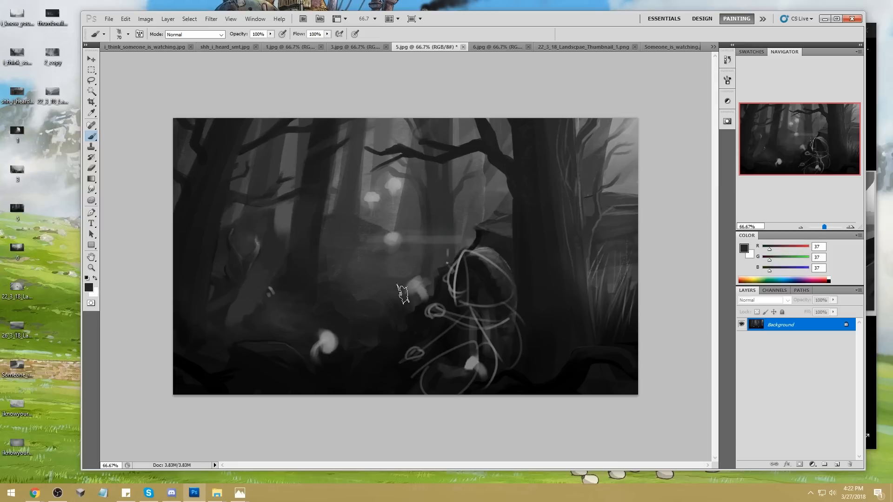
# Sample the foreground jellyfish's grey and paint a small jellyfish above it with the brush reduced to 20
pyautogui.keyDown('alt'); pyautogui.click(329, 342); pyautogui.keyUp('alt')
pyautogui.press('[')
pyautogui.press('[')
pyautogui.press('[')
pyautogui.press('[')
pyautogui.press('[')
pyautogui.moveTo(320, 292)
pyautogui.mouseDown()
pyautogui.moveTo(340, 278)
pyautogui.moveTo(327, 284)
pyautogui.mouseUp()
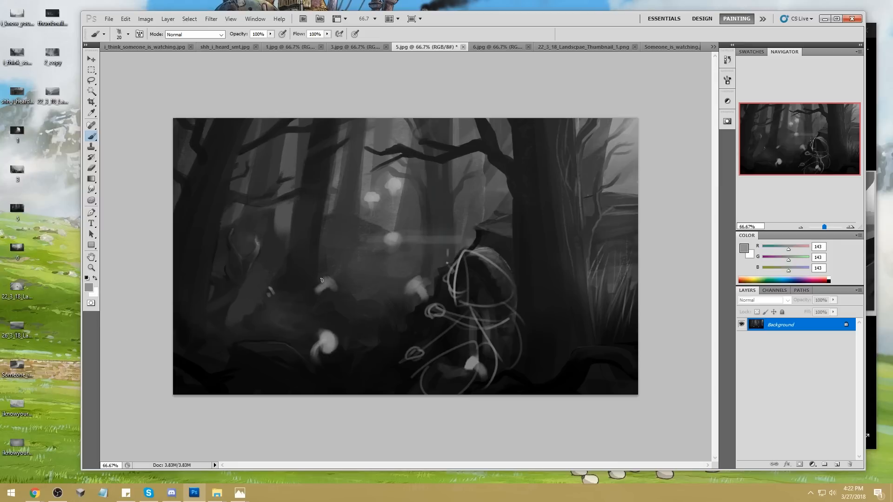
# Trace a winding path through the forest, add lines and circles around the central clearing, and undo these composition strokes
pyautogui.moveTo(368, 223)
pyautogui.mouseDown()
pyautogui.moveTo(390, 286)
pyautogui.moveTo(460, 395)
pyautogui.mouseUp()
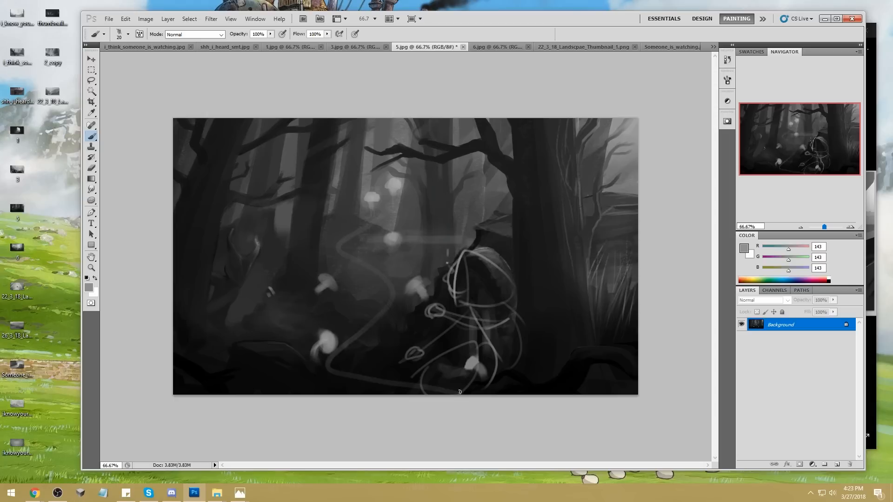
pyautogui.moveTo(484, 286)
pyautogui.mouseDown()
pyautogui.moveTo(242, 285)
pyautogui.moveTo(229, 274)
pyautogui.moveTo(404, 283)
pyautogui.moveTo(452, 276)
pyautogui.moveTo(405, 219)
pyautogui.moveTo(392, 187)
pyautogui.moveTo(383, 192)
pyautogui.moveTo(381, 298)
pyautogui.moveTo(421, 393)
pyautogui.mouseUp()
pyautogui.moveTo(445, 282)
pyautogui.mouseDown()
pyautogui.moveTo(329, 319)
pyautogui.moveTo(326, 260)
pyautogui.moveTo(358, 251)
pyautogui.moveTo(380, 275)
pyautogui.mouseUp()
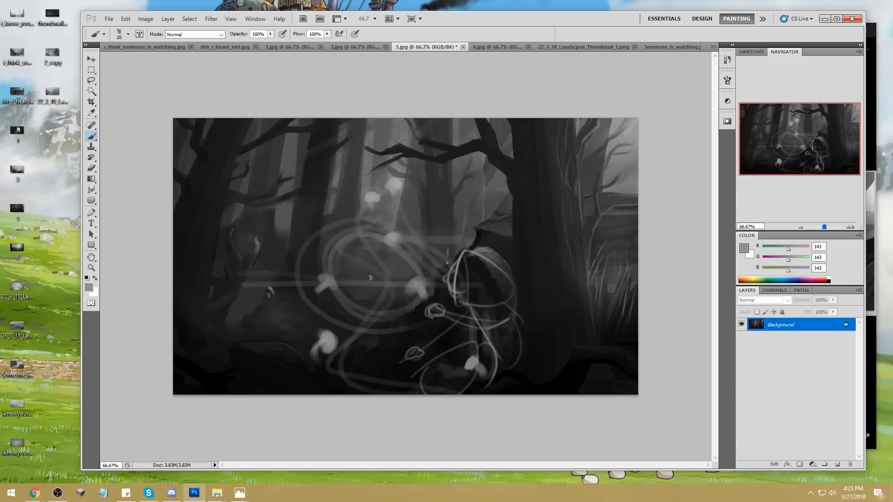
pyautogui.hotkey('ctrl', 'alt', 'z')
pyautogui.hotkey('ctrl', 'alt', 'z')
pyautogui.hotkey('ctrl', 'alt', 'z')
pyautogui.hotkey('ctrl', 'alt', 'z')
pyautogui.hotkey('ctrl', 'alt', 'z')
pyautogui.hotkey('ctrl', 'alt', 'z')
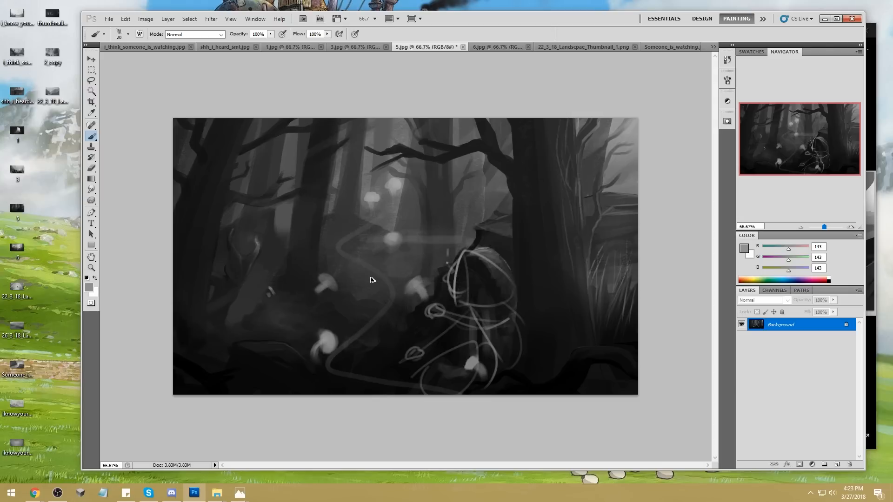
pyautogui.hotkey('ctrl', 'alt', 'z')
pyautogui.hotkey('ctrl', 'alt', 'z')
# Close 5.jpg, saving its changes
pyautogui.click(462, 46)
pyautogui.click(448, 191)
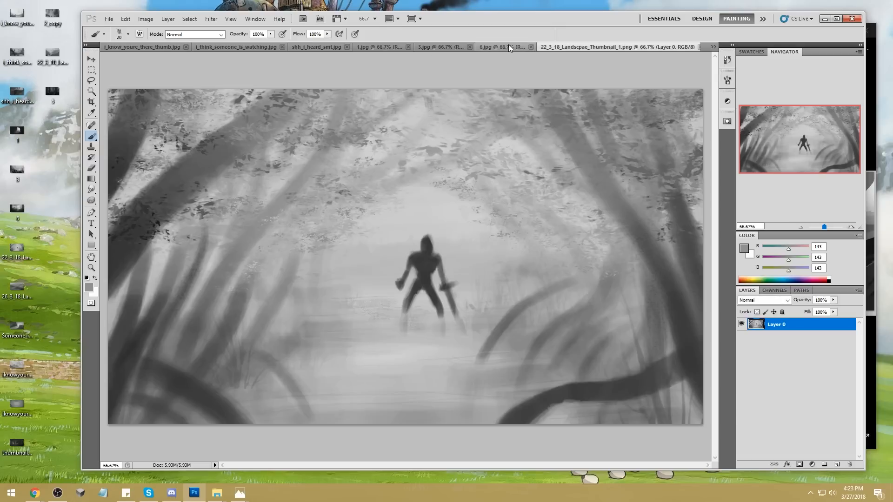
# Switch to 6.jpg and sample the dark grey of the hanging foliage
pyautogui.click(508, 46)
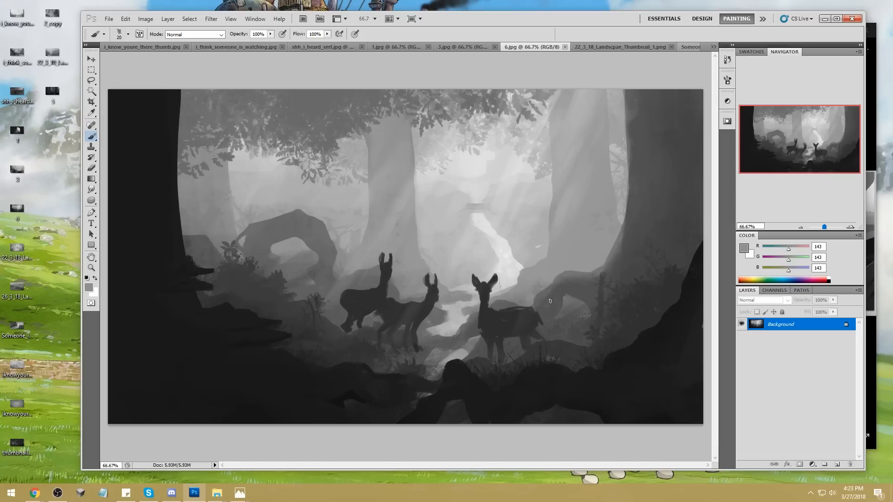
pyautogui.keyDown('alt'); pyautogui.click(391, 163); pyautogui.keyUp('alt')
pyautogui.keyDown('alt'); pyautogui.click(434, 169); pyautogui.keyUp('alt')
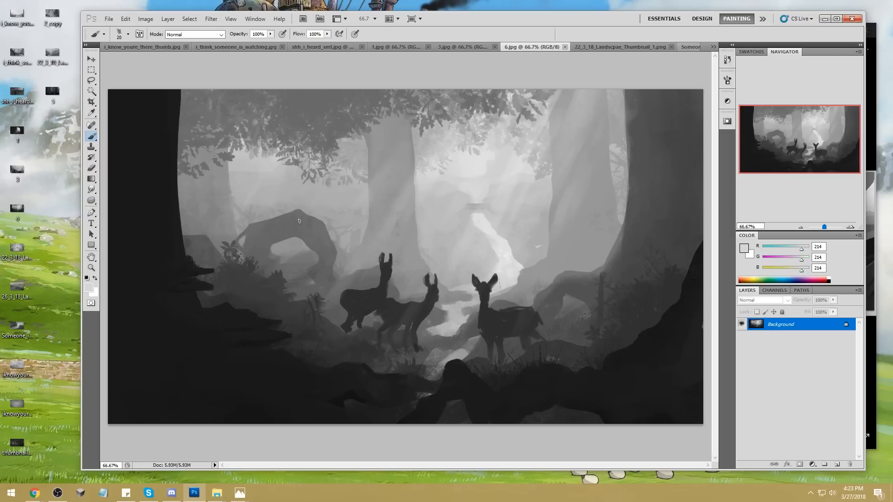
pyautogui.keyDown('alt'); pyautogui.click(287, 140); pyautogui.keyUp('alt')
pyautogui.moveTo(274, 150)
pyautogui.mouseDown()
pyautogui.moveTo(279, 176)
pyautogui.moveTo(276, 134)
pyautogui.moveTo(283, 211)
pyautogui.mouseUp()
pyautogui.moveTo(283, 142)
pyautogui.mouseDown()
pyautogui.moveTo(290, 210)
pyautogui.moveTo(300, 202)
pyautogui.moveTo(292, 209)
pyautogui.moveTo(309, 214)
pyautogui.moveTo(304, 203)
pyautogui.mouseUp()
pyautogui.moveTo(281, 170); pyautogui.dragTo(284, 207)
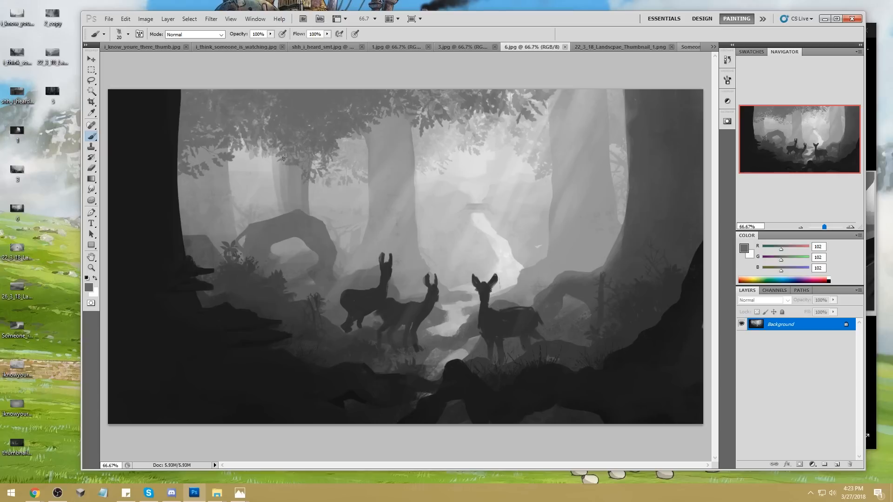
pyautogui.hotkey('ctrl', 'shift', 'z')
# Paint two dark grey tree trunks and foliage clumps above the stone arch with the brush enlarged to 60
pyautogui.press(']')
pyautogui.press(']')
pyautogui.press(']')
pyautogui.press(']')
pyautogui.moveTo(281, 147); pyautogui.dragTo(289, 219)
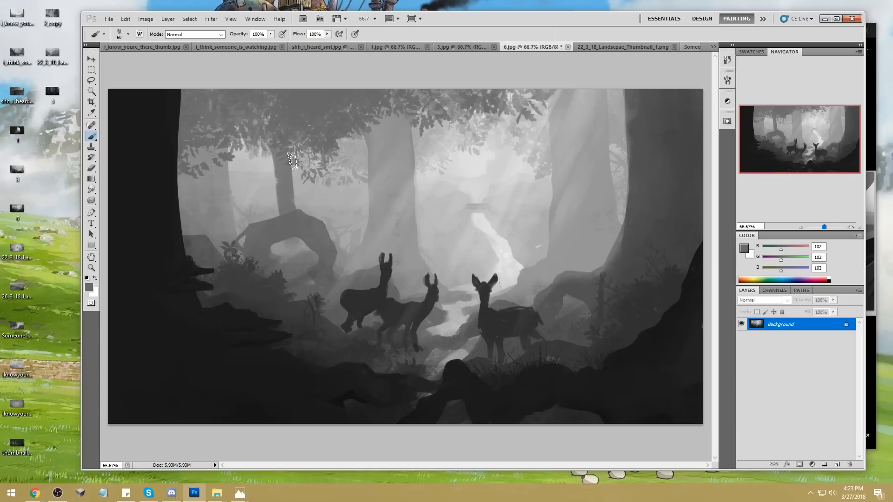
pyautogui.moveTo(307, 133)
pyautogui.mouseDown()
pyautogui.moveTo(313, 227)
pyautogui.moveTo(301, 215)
pyautogui.mouseUp()
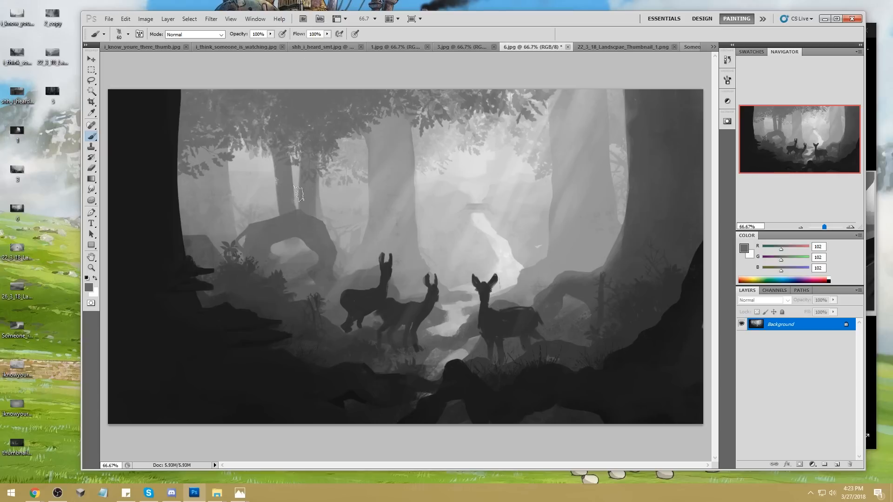
pyautogui.moveTo(304, 147); pyautogui.dragTo(308, 221)
pyautogui.moveTo(255, 144); pyautogui.dragTo(255, 158)
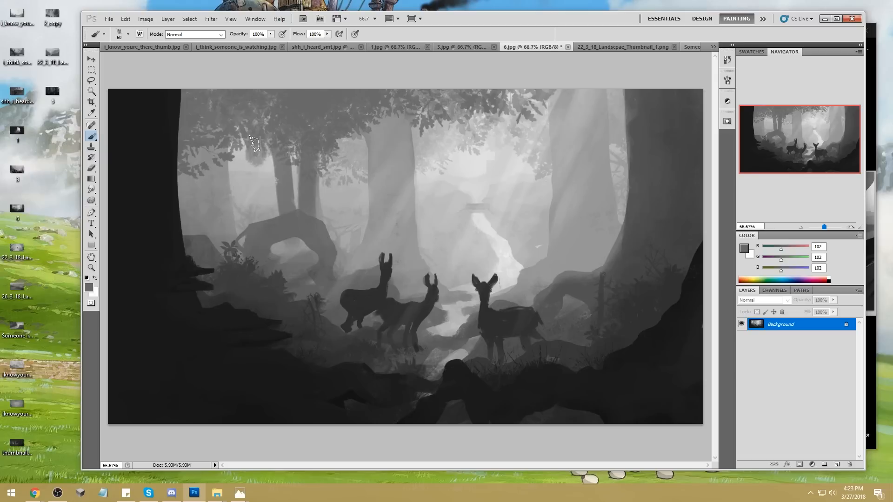
pyautogui.moveTo(331, 136)
pyautogui.mouseDown()
pyautogui.moveTo(338, 162)
pyautogui.moveTo(340, 156)
pyautogui.mouseUp()
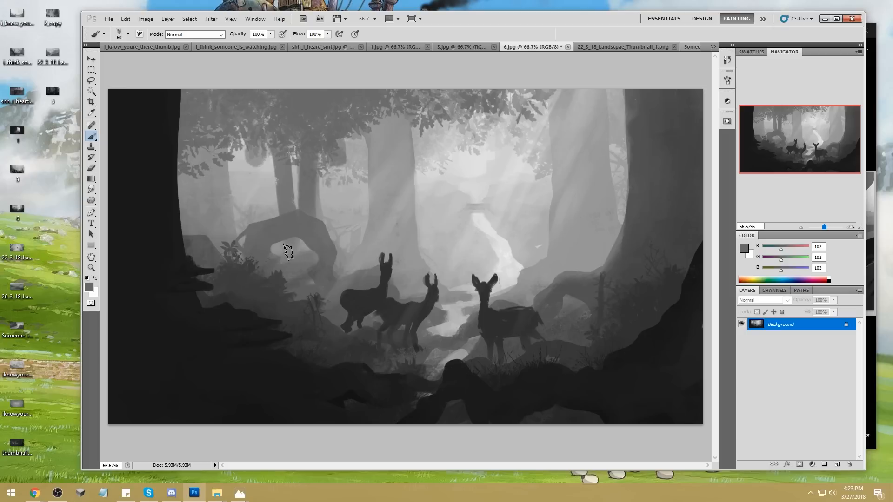
# Reduce the brush size and paint thin branches reaching out on both sides of the new trunks
pyautogui.press('[')
pyautogui.press('[')
pyautogui.press('[')
pyautogui.press('[')
pyautogui.press('[')
pyautogui.press('[')
pyautogui.moveTo(254, 165); pyautogui.dragTo(257, 176)
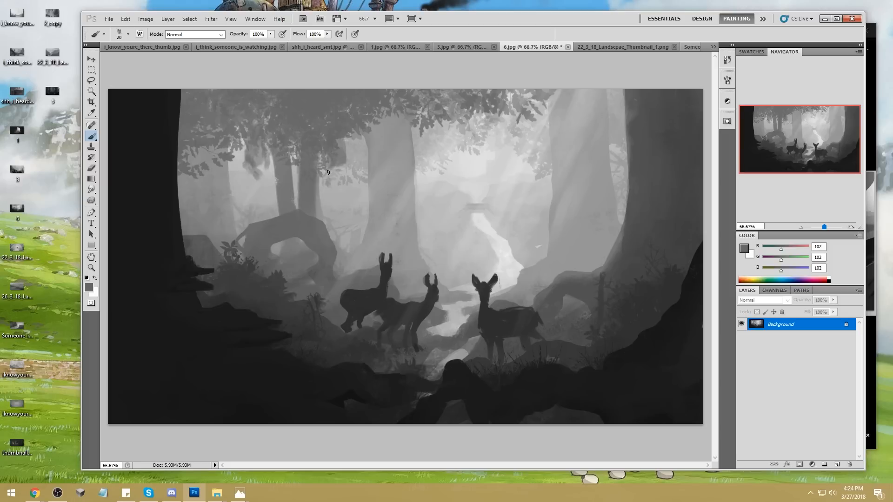
pyautogui.moveTo(340, 164); pyautogui.dragTo(326, 172)
pyautogui.press('[')
pyautogui.moveTo(264, 161); pyautogui.dragTo(268, 171)
pyautogui.moveTo(251, 182); pyautogui.dragTo(266, 190)
# Enlarge the brush to 50 and blend the tops of the new trunks into the foliage
pyautogui.press(']')
pyautogui.press(']')
pyautogui.press(']')
pyautogui.press(']')
pyautogui.press(']')
pyautogui.moveTo(293, 139)
pyautogui.mouseDown()
pyautogui.moveTo(287, 185)
pyautogui.moveTo(297, 150)
pyautogui.mouseUp()
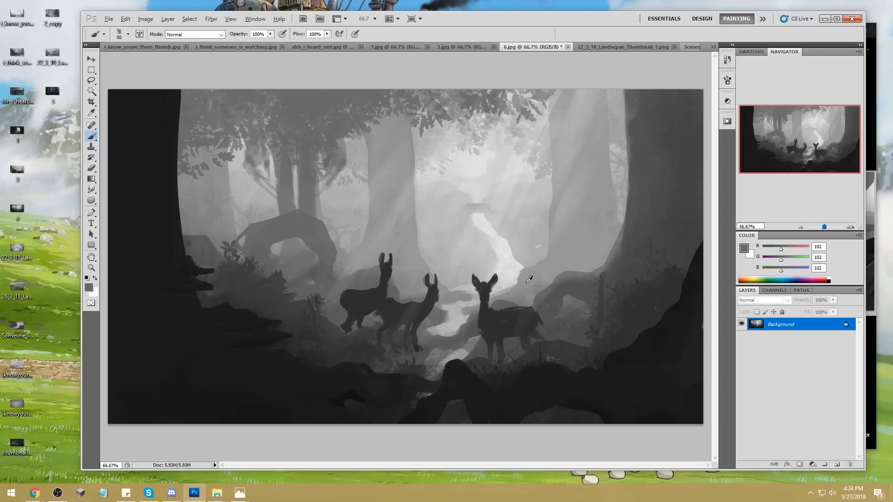
# Sample the surrounding light greys and paint over the bright distant stream to narrow and soften it
pyautogui.keyDown('alt'); pyautogui.click(498, 224); pyautogui.keyUp('alt')
pyautogui.moveTo(485, 215)
pyautogui.mouseDown()
pyautogui.moveTo(515, 235)
pyautogui.moveTo(465, 230)
pyautogui.moveTo(462, 210)
pyautogui.moveTo(485, 205)
pyautogui.moveTo(463, 202)
pyautogui.moveTo(491, 258)
pyautogui.moveTo(496, 232)
pyautogui.mouseUp()
pyautogui.keyDown('alt'); pyautogui.click(477, 233); pyautogui.keyUp('alt')
pyautogui.keyDown('alt'); pyautogui.click(476, 203); pyautogui.keyUp('alt')
pyautogui.keyDown('alt'); pyautogui.click(495, 224); pyautogui.keyUp('alt')
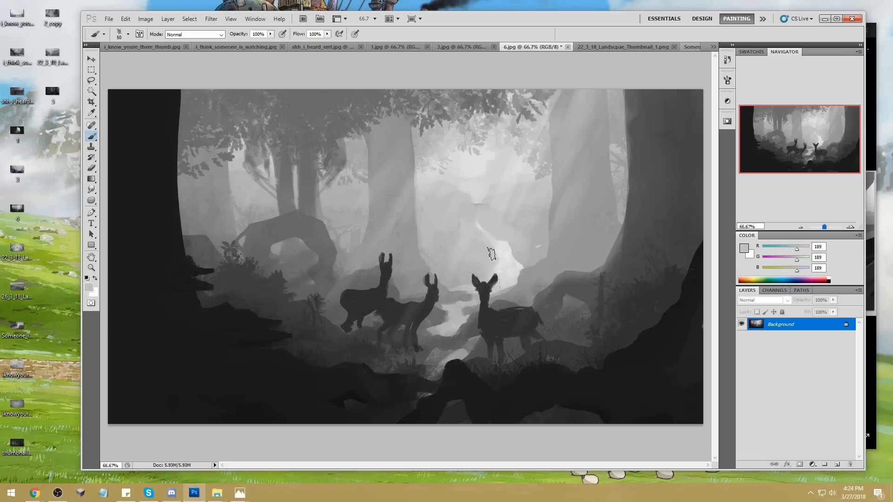
pyautogui.keyDown('alt'); pyautogui.click(529, 254); pyautogui.keyUp('alt')
pyautogui.moveTo(527, 255); pyautogui.dragTo(497, 227)
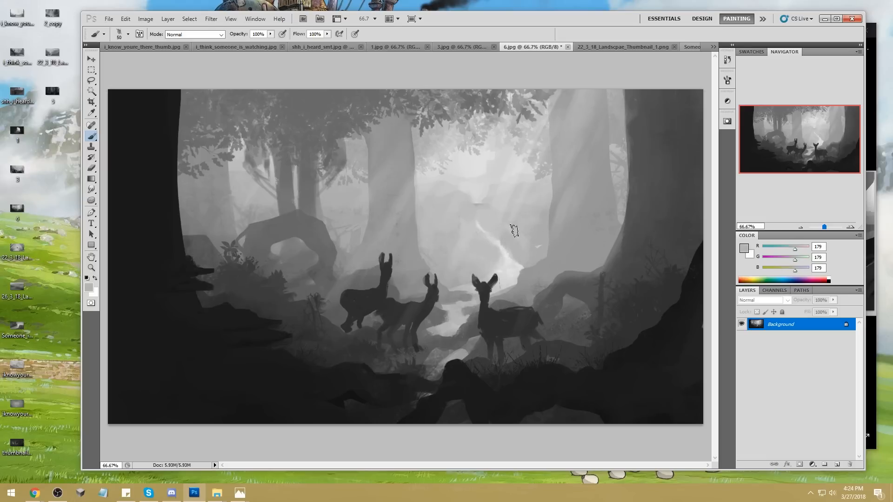
pyautogui.keyDown('alt'); pyautogui.click(480, 220); pyautogui.keyUp('alt')
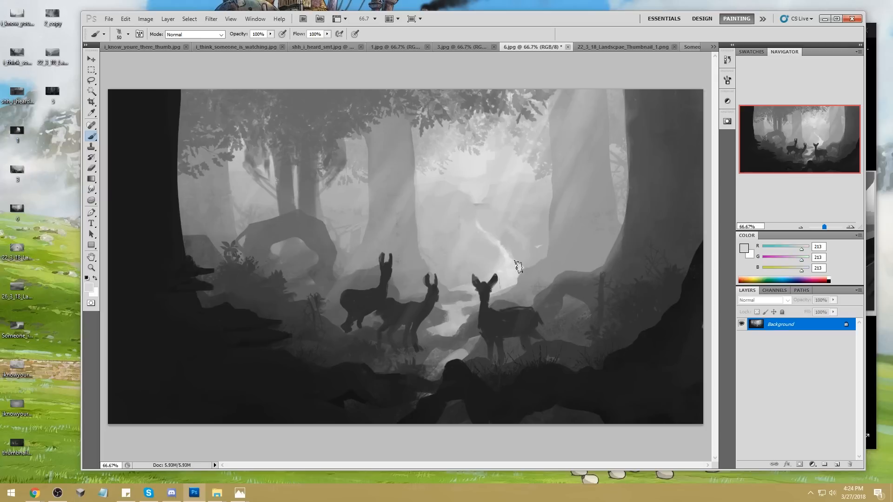
pyautogui.press('alt')
# Select the darker foliage area with the Magic Wand and lower its lightness to -21 with Hue/Saturation
pyautogui.click(91, 90)
pyautogui.click(315, 121)
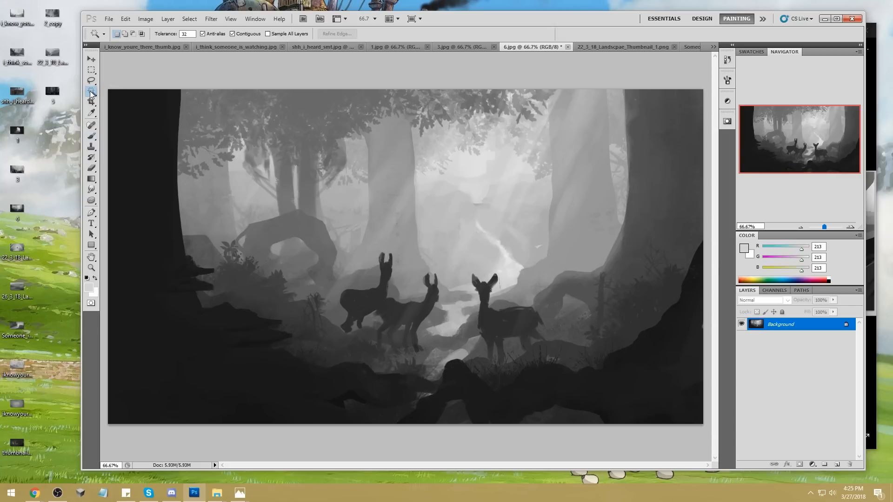
pyautogui.hotkey('ctrl', 'd')
pyautogui.hotkey('ctrl', 'u')
pyautogui.moveTo(650, 243); pyautogui.dragTo(638, 247)
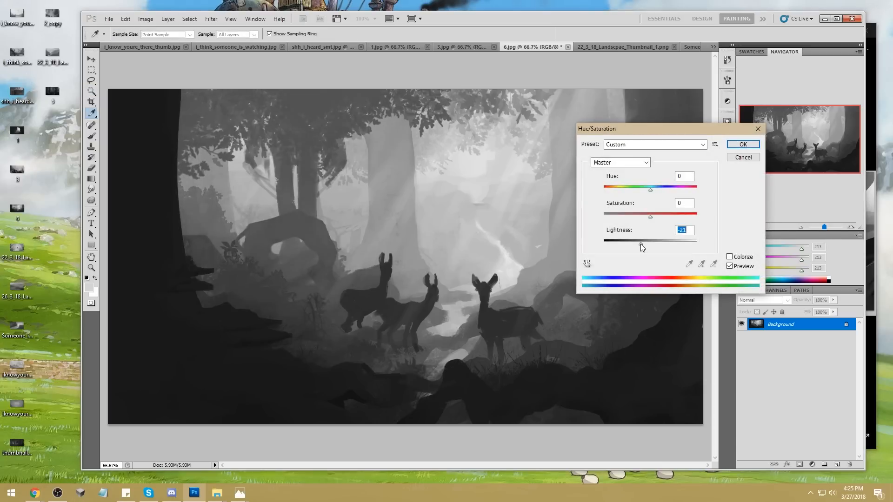
pyautogui.press('Return')
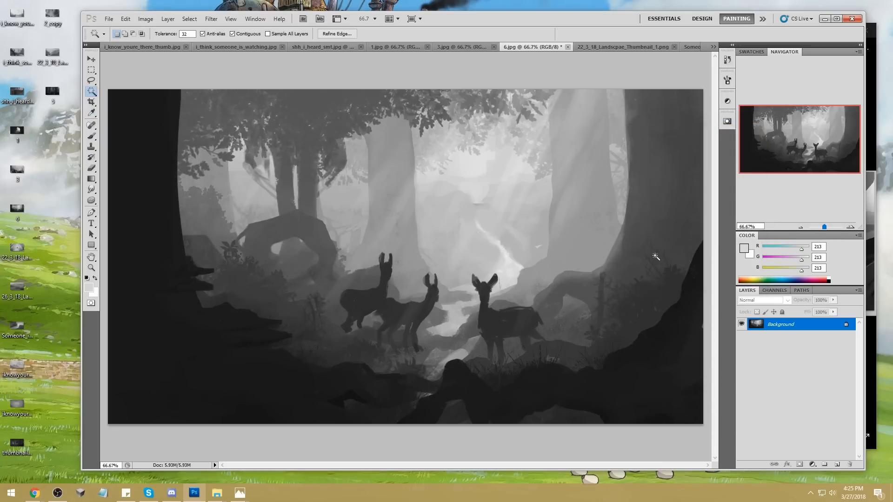
# Undo and redo the lightness adjustment to compare both versions, keeping the darker one, and clear the selection
pyautogui.hotkey('ctrl', 'z')
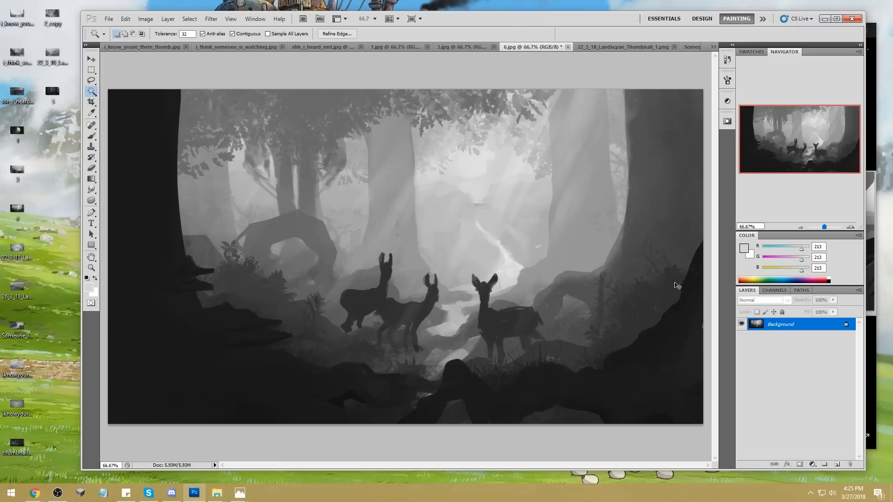
pyautogui.hotkey('ctrl', 'z')
pyautogui.hotkey('ctrl', 'z')
pyautogui.hotkey('ctrl', 'z')
pyautogui.press('m')
pyautogui.rightClick(499, 210)
pyautogui.click(524, 216)
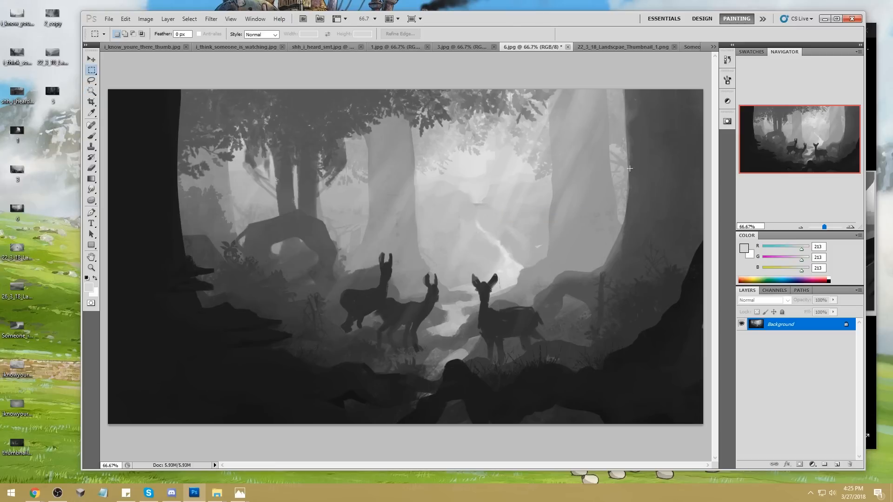
pyautogui.click(91, 91)
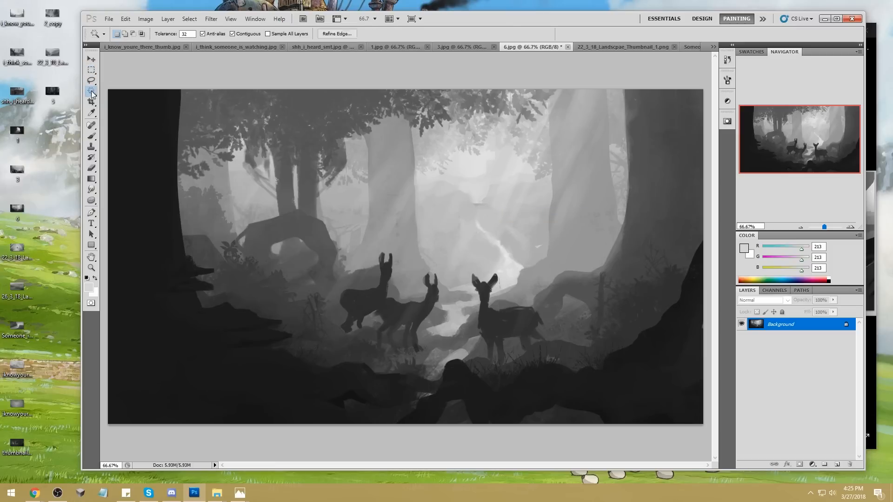
pyautogui.click(569, 114)
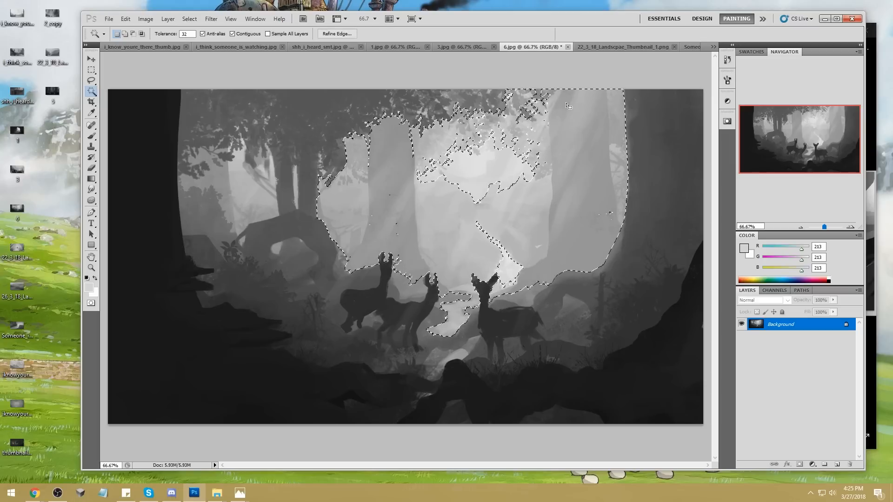
pyautogui.press('m')
pyautogui.rightClick(573, 178)
pyautogui.click(595, 185)
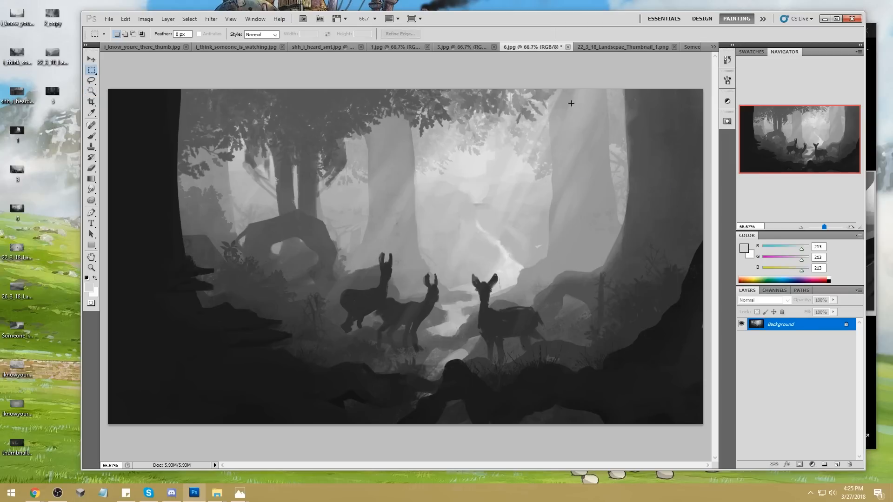
# Close 6.jpg, saving its changes, and close i_know_youre_there_thumb.jpg
pyautogui.click(568, 47)
pyautogui.click(462, 193)
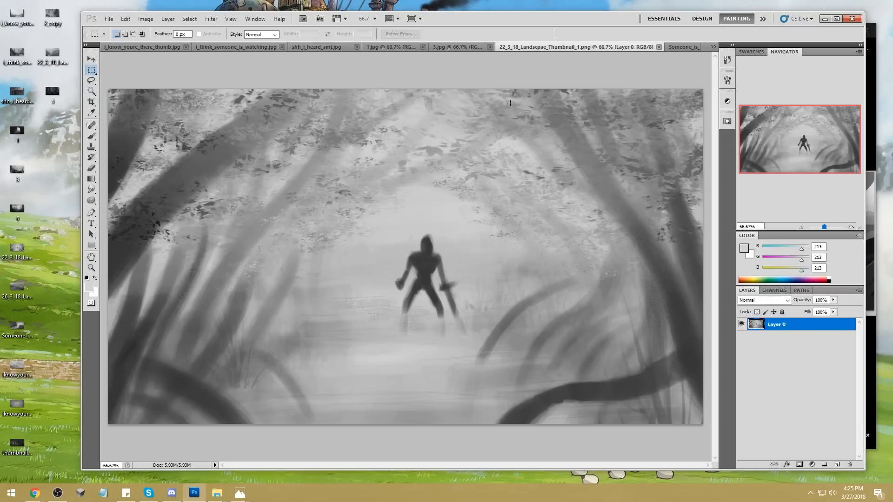
pyautogui.click(713, 47)
pyautogui.click(767, 51)
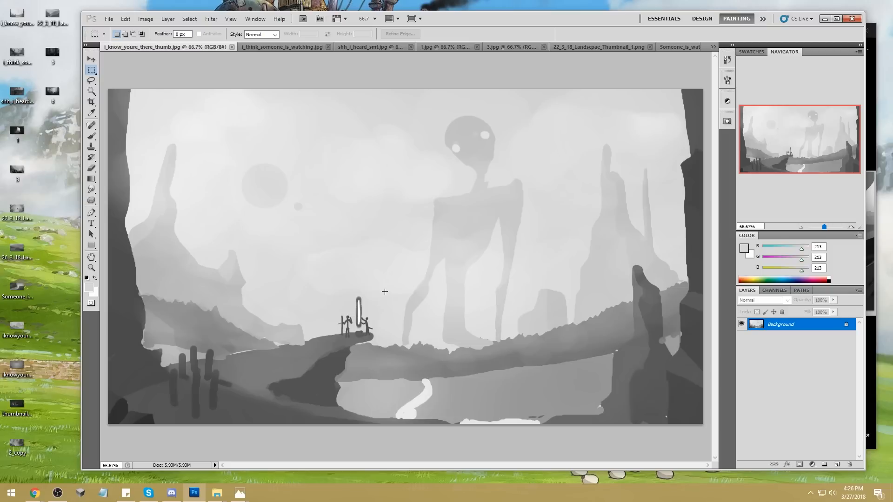
pyautogui.click(232, 47)
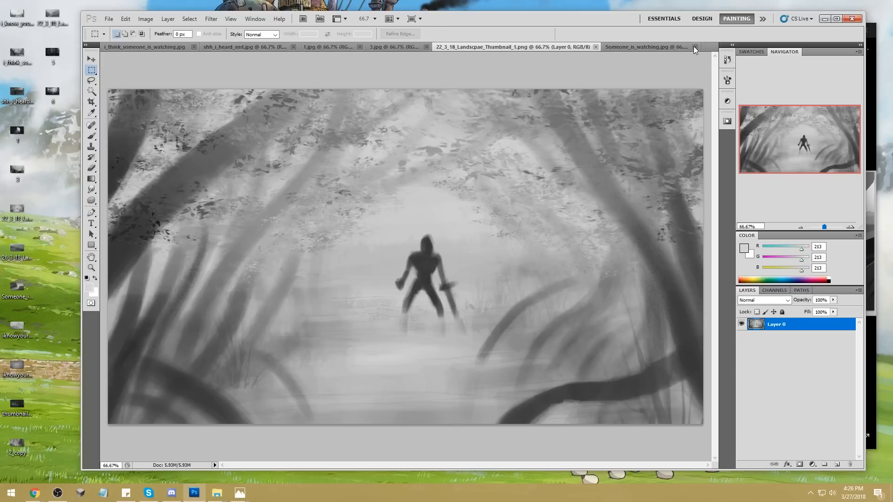
# Switch to shh_i_heard_smt.jpg and paint two small dark figures on the beam with a sampled grey and a fine brush
pyautogui.click(134, 48)
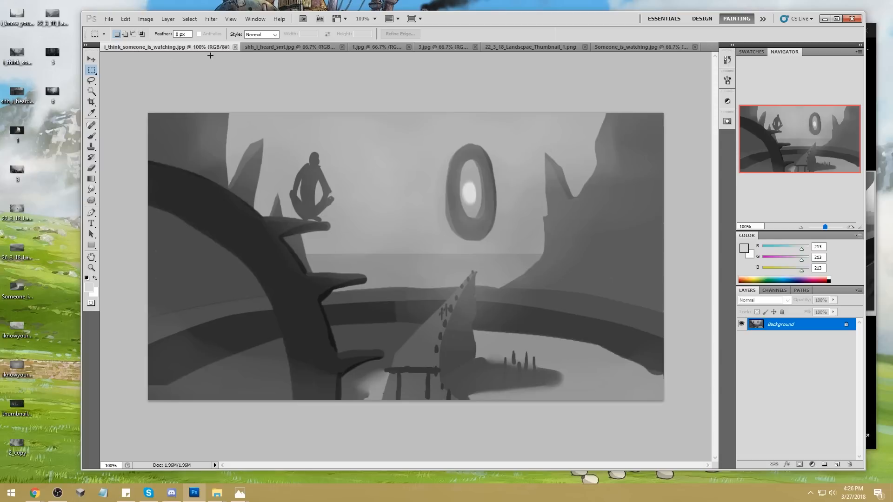
pyautogui.click(284, 49)
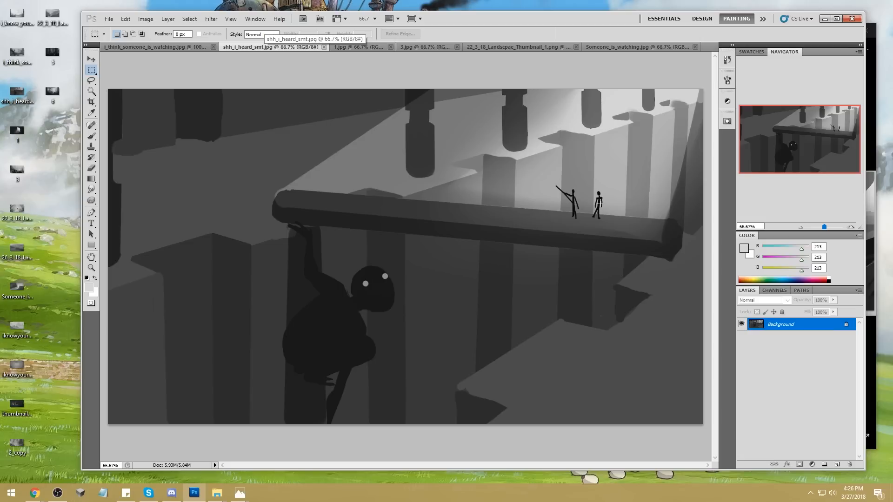
pyautogui.press('b')
pyautogui.keyDown('alt'); pyautogui.click(471, 224); pyautogui.keyUp('alt')
pyautogui.press('[')
pyautogui.press('[')
pyautogui.press('[')
pyautogui.press('[')
pyautogui.press('[')
pyautogui.press('[')
pyautogui.press('[')
pyautogui.press('[')
pyautogui.press('[')
pyautogui.moveTo(524, 185)
pyautogui.mouseDown()
pyautogui.moveTo(523, 202)
pyautogui.moveTo(512, 199)
pyautogui.mouseUp()
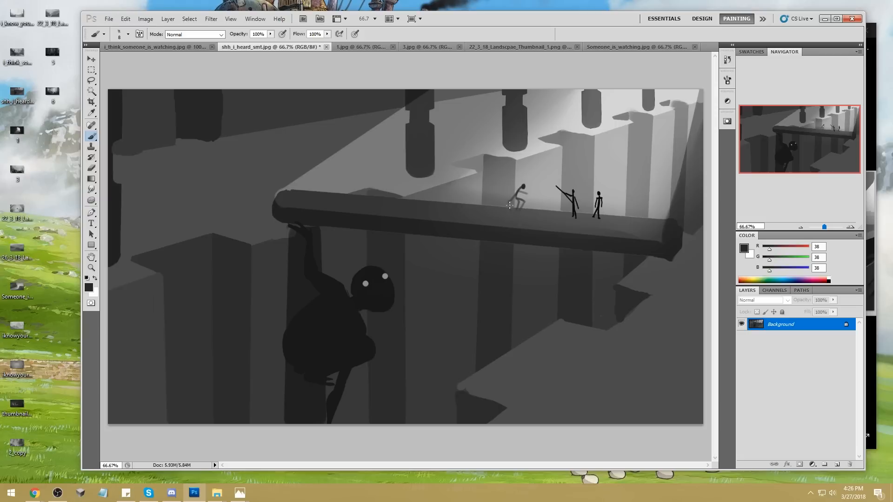
pyautogui.moveTo(502, 187); pyautogui.dragTo(501, 202)
# Draw straight perspective lines from the far end of the scene across the picture and undo them
pyautogui.keyDown('shift'); pyautogui.click(677, 114); pyautogui.keyUp('shift')
pyautogui.keyDown('shift'); pyautogui.click(318, 456); pyautogui.keyUp('shift')
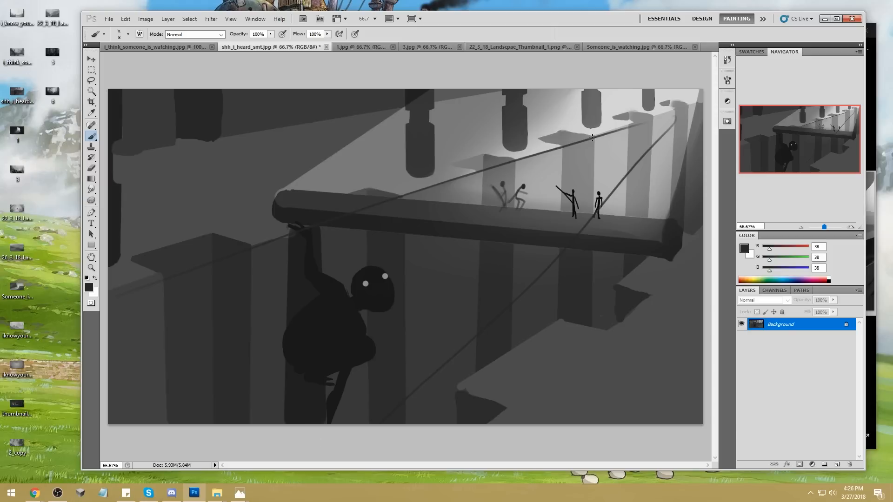
pyautogui.hotkey('ctrl', 'z')
pyautogui.hotkey('ctrl', 'alt', 'z')
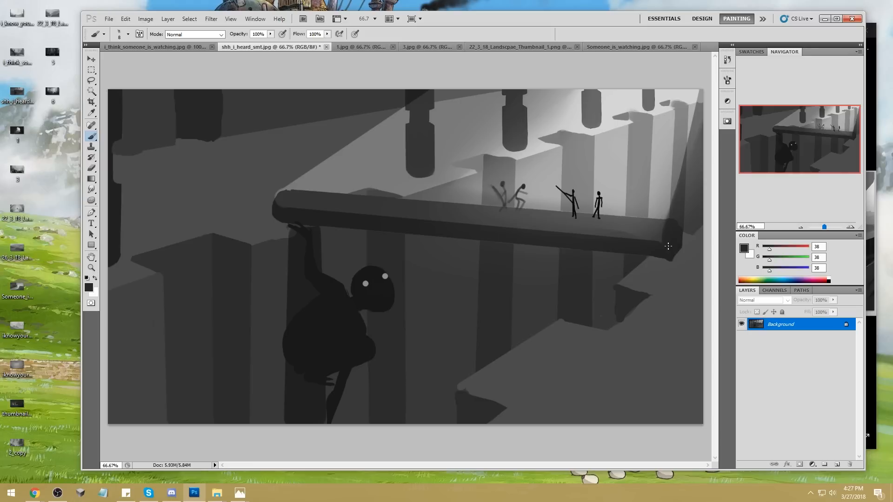
# Sample the hanging creature's near-black grey and paint shaggy fur around its head, neck, body and leg
pyautogui.keyDown('alt'); pyautogui.click(389, 277); pyautogui.keyUp('alt')
pyautogui.keyDown('alt'); pyautogui.click(369, 268); pyautogui.keyUp('alt')
pyautogui.moveTo(353, 281)
pyautogui.mouseDown()
pyautogui.moveTo(374, 260)
pyautogui.moveTo(358, 268)
pyautogui.mouseUp()
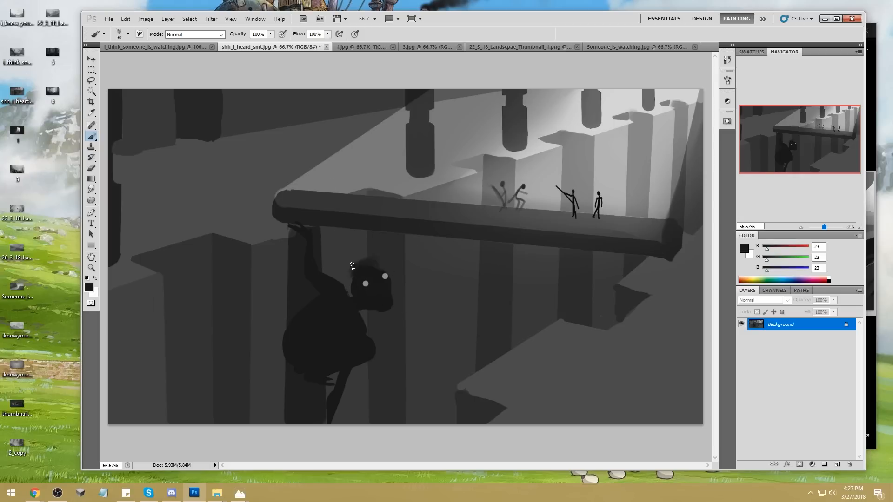
pyautogui.moveTo(374, 311); pyautogui.dragTo(369, 336)
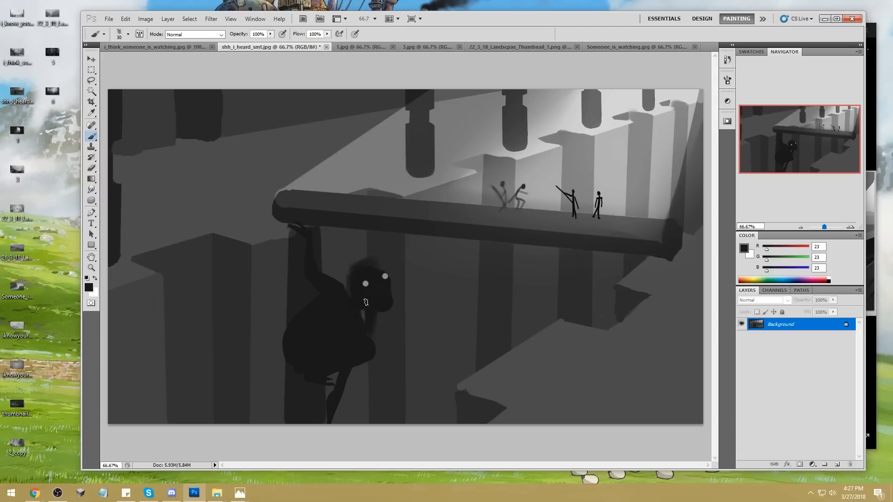
pyautogui.moveTo(327, 409); pyautogui.dragTo(322, 422)
pyautogui.press('alt')
pyautogui.moveTo(329, 304)
pyautogui.mouseDown()
pyautogui.moveTo(289, 340)
pyautogui.moveTo(291, 325)
pyautogui.moveTo(294, 380)
pyautogui.mouseUp()
# Brush a sampled light grey over the far pillars with the brush at 175 in Lighten mode, undoing the last stroke
pyautogui.keyDown('alt'); pyautogui.click(560, 154); pyautogui.keyUp('alt')
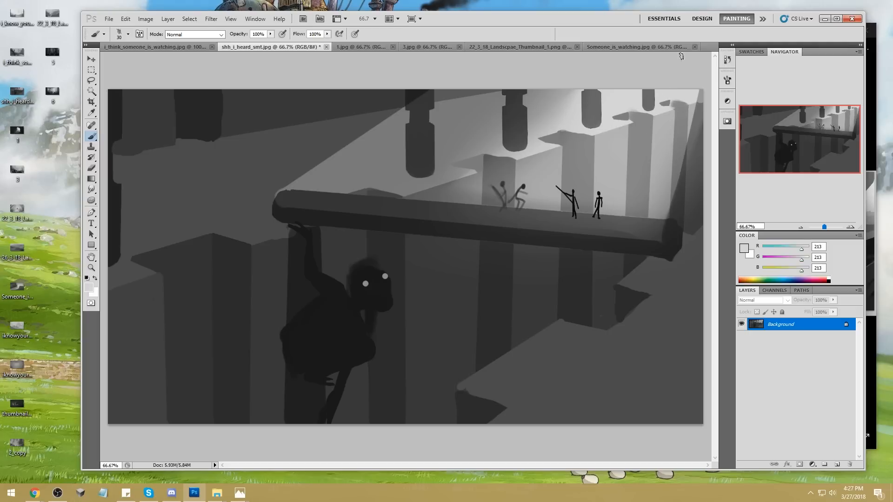
pyautogui.press(']')
pyautogui.press(']')
pyautogui.press(']')
pyautogui.press(']')
pyautogui.press(']')
pyautogui.press(']')
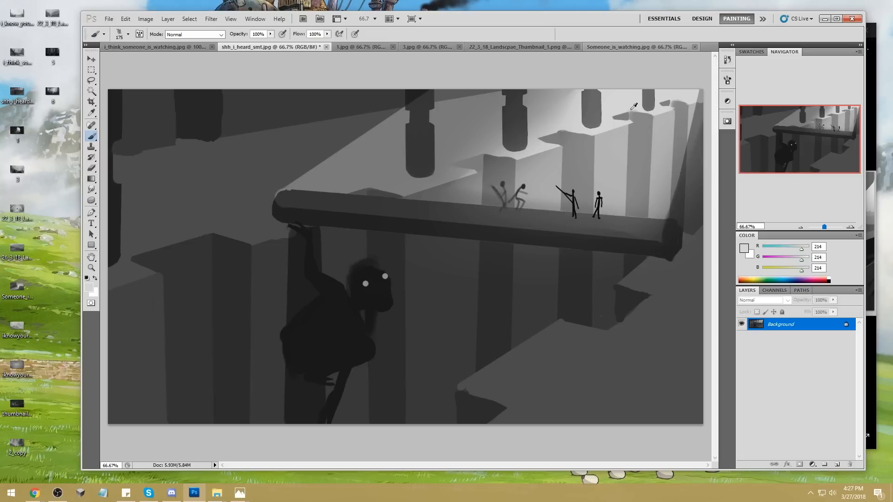
pyautogui.press(']')
pyautogui.press(']')
pyautogui.press(']')
pyautogui.press(']')
pyautogui.keyDown('alt'); pyautogui.click(667, 112); pyautogui.keyUp('alt')
pyautogui.keyDown('alt'); pyautogui.click(618, 133); pyautogui.keyUp('alt')
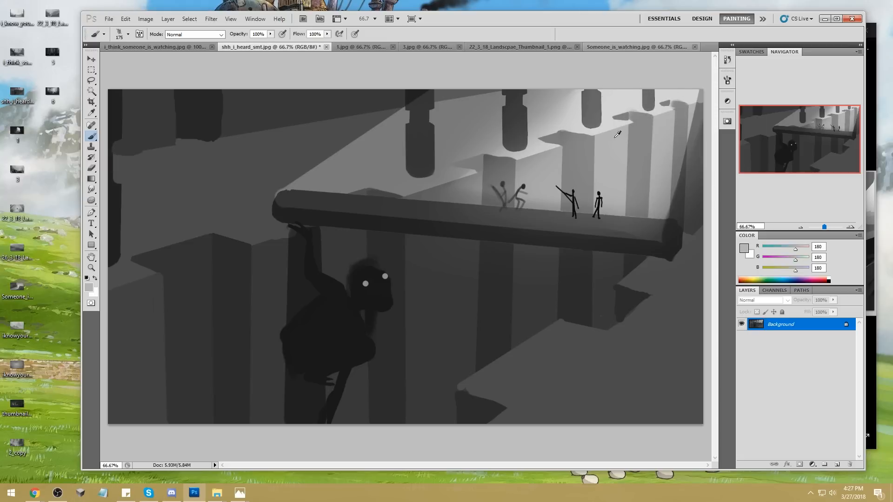
pyautogui.click(184, 35)
pyautogui.click(184, 126)
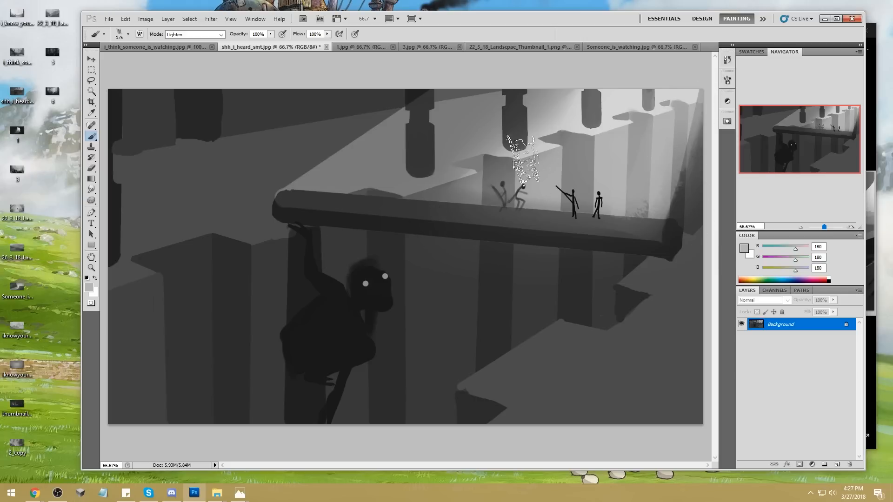
pyautogui.moveTo(364, 165)
pyautogui.mouseDown()
pyautogui.moveTo(158, 321)
pyautogui.moveTo(289, 216)
pyautogui.mouseUp()
pyautogui.hotkey('ctrl', 'z')
# Brush light grey over the hanging creature's body and shoulder with the brush at 70, and undo those strokes
pyautogui.press('[')
pyautogui.press('[')
pyautogui.press('[')
pyautogui.press('[')
pyautogui.press('[')
pyautogui.press('[')
pyautogui.moveTo(314, 313)
pyautogui.mouseDown()
pyautogui.moveTo(333, 347)
pyautogui.moveTo(314, 319)
pyautogui.moveTo(324, 346)
pyautogui.moveTo(318, 337)
pyautogui.moveTo(349, 362)
pyautogui.moveTo(333, 343)
pyautogui.mouseUp()
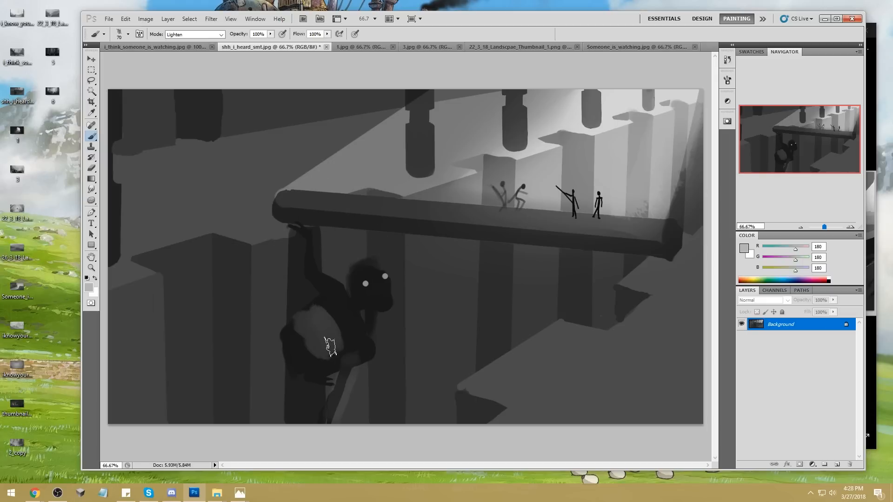
pyautogui.moveTo(371, 303); pyautogui.dragTo(340, 304)
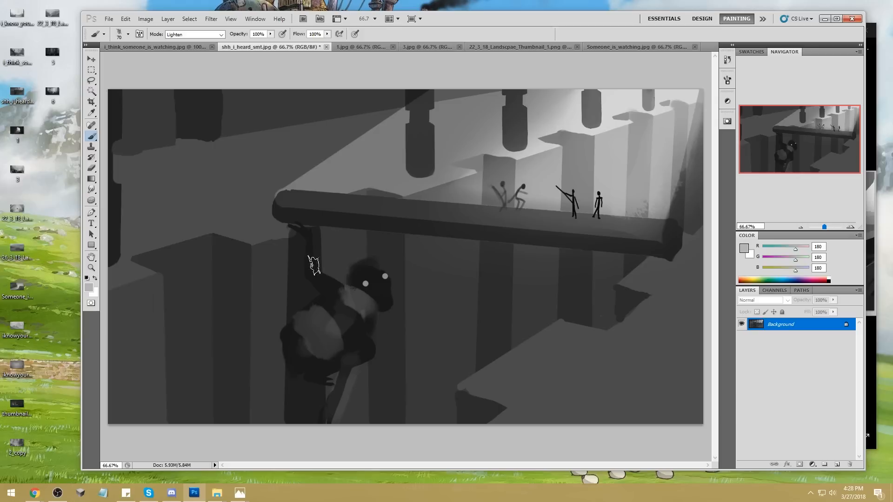
pyautogui.hotkey('ctrl', 'z')
pyautogui.hotkey('ctrl', 'alt', 'z')
pyautogui.hotkey('ctrl', 'alt', 'z')
pyautogui.hotkey('ctrl', 'alt', 'z')
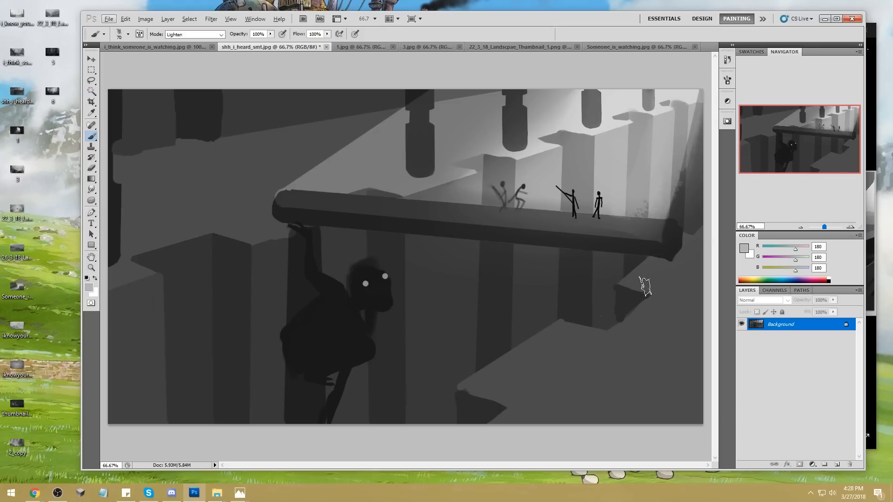
# Paint light grey highlights on the two far ledges and the pillar top beside the creature, trimming the latter with sampled dark grey in Normal mode
pyautogui.moveTo(643, 282); pyautogui.dragTo(642, 298)
pyautogui.moveTo(590, 325)
pyautogui.mouseDown()
pyautogui.moveTo(542, 336)
pyautogui.moveTo(560, 331)
pyautogui.moveTo(539, 339)
pyautogui.mouseUp()
pyautogui.moveTo(252, 235)
pyautogui.mouseDown()
pyautogui.moveTo(241, 243)
pyautogui.moveTo(266, 239)
pyautogui.moveTo(258, 238)
pyautogui.mouseUp()
pyautogui.keyDown('alt'); pyautogui.click(281, 228); pyautogui.keyUp('alt')
pyautogui.click(202, 33)
pyautogui.click(196, 37)
pyautogui.moveTo(252, 218); pyautogui.dragTo(271, 228)
# With the brush at 40, stroke sampled light grey on the creature's back and down the adjacent pillar, trimming the pillar's edge with sampled dark grey
pyautogui.press('[')
pyautogui.press('[')
pyautogui.press('[')
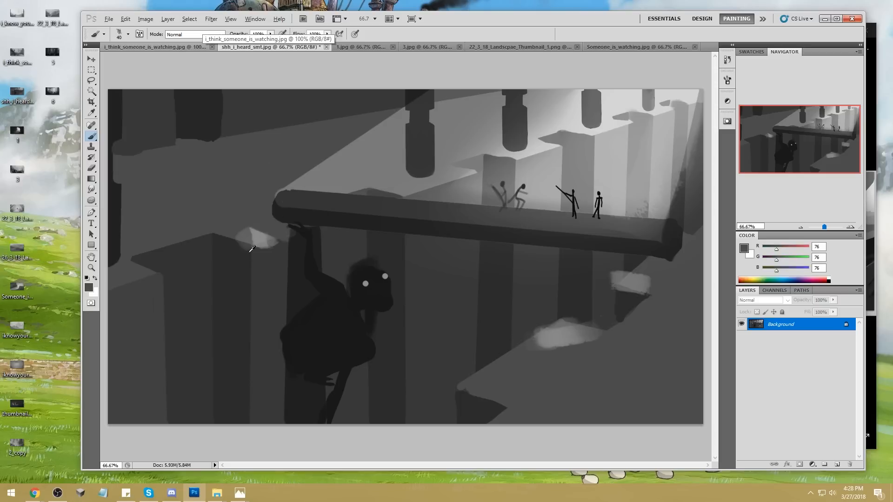
pyautogui.keyDown('alt'); pyautogui.click(256, 233); pyautogui.keyUp('alt')
pyautogui.moveTo(228, 311); pyautogui.dragTo(365, 331)
pyautogui.hotkey('ctrl', 'z')
pyautogui.moveTo(321, 308)
pyautogui.mouseDown()
pyautogui.moveTo(289, 337)
pyautogui.moveTo(346, 326)
pyautogui.mouseUp()
pyautogui.moveTo(261, 285)
pyautogui.mouseDown()
pyautogui.moveTo(260, 246)
pyautogui.moveTo(263, 297)
pyautogui.moveTo(270, 247)
pyautogui.moveTo(278, 284)
pyautogui.moveTo(275, 250)
pyautogui.moveTo(266, 299)
pyautogui.mouseUp()
pyautogui.keyDown('alt'); pyautogui.click(287, 251); pyautogui.keyUp('alt')
pyautogui.moveTo(280, 250)
pyautogui.mouseDown()
pyautogui.moveTo(271, 305)
pyautogui.moveTo(274, 266)
pyautogui.moveTo(247, 339)
pyautogui.mouseUp()
# Sample mid grey (122) and paint loose vertical strokes on the pillars beneath the beam, from behind the creature's arm to the far ledge
pyautogui.keyDown('alt'); pyautogui.click(417, 180); pyautogui.keyUp('alt')
pyautogui.moveTo(356, 235)
pyautogui.mouseDown()
pyautogui.moveTo(354, 248)
pyautogui.moveTo(347, 229)
pyautogui.moveTo(344, 275)
pyautogui.mouseUp()
pyautogui.hotkey('ctrl', 'z')
pyautogui.hotkey('ctrl', 'z')
pyautogui.moveTo(329, 237); pyautogui.dragTo(358, 260)
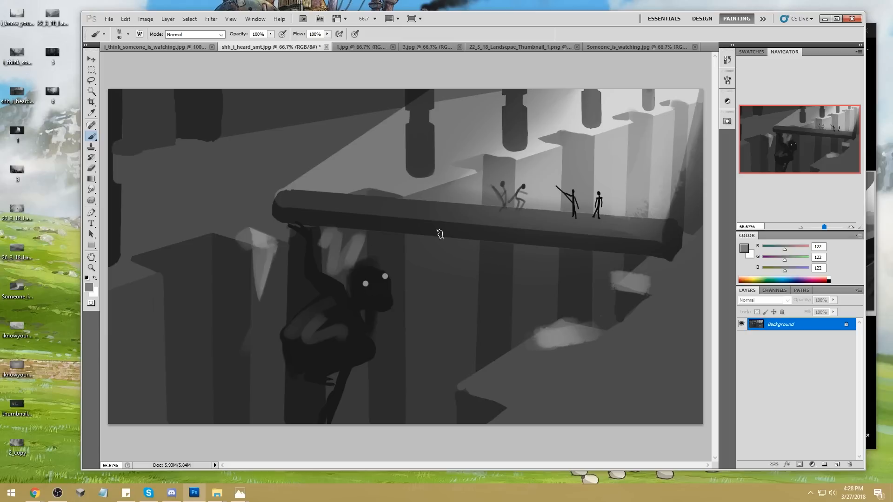
pyautogui.moveTo(406, 247)
pyautogui.mouseDown()
pyautogui.moveTo(451, 237)
pyautogui.moveTo(462, 273)
pyautogui.moveTo(429, 299)
pyautogui.moveTo(431, 367)
pyautogui.mouseUp()
pyautogui.moveTo(518, 245)
pyautogui.mouseDown()
pyautogui.moveTo(537, 281)
pyautogui.moveTo(550, 256)
pyautogui.moveTo(605, 284)
pyautogui.mouseUp()
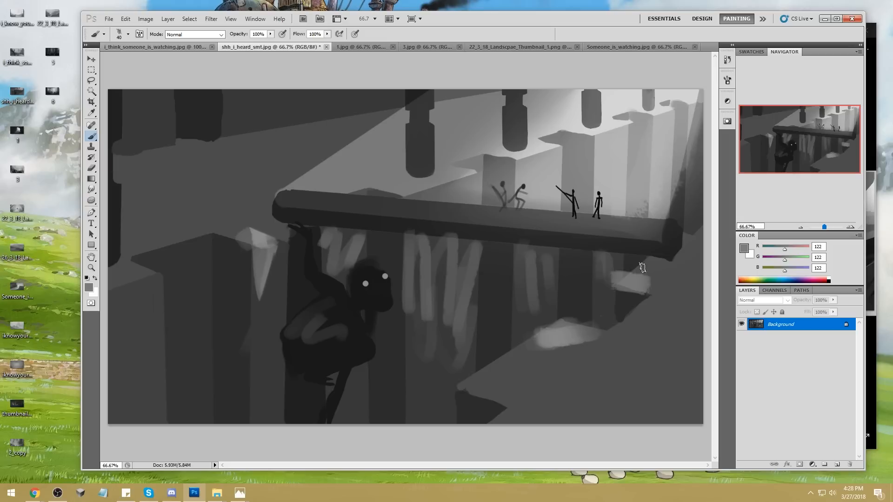
# Extend the highlight on the lower ledge and cut it into a pointed shape with sampled greys
pyautogui.moveTo(573, 335)
pyautogui.mouseDown()
pyautogui.moveTo(542, 336)
pyautogui.moveTo(587, 332)
pyautogui.moveTo(510, 363)
pyautogui.mouseUp()
pyautogui.keyDown('alt'); pyautogui.click(598, 346); pyautogui.keyUp('alt')
pyautogui.moveTo(611, 333); pyautogui.dragTo(503, 361)
pyautogui.moveTo(591, 336)
pyautogui.mouseDown()
pyautogui.moveTo(514, 356)
pyautogui.moveTo(537, 346)
pyautogui.mouseUp()
pyautogui.keyDown('alt'); pyautogui.click(610, 318); pyautogui.keyUp('alt')
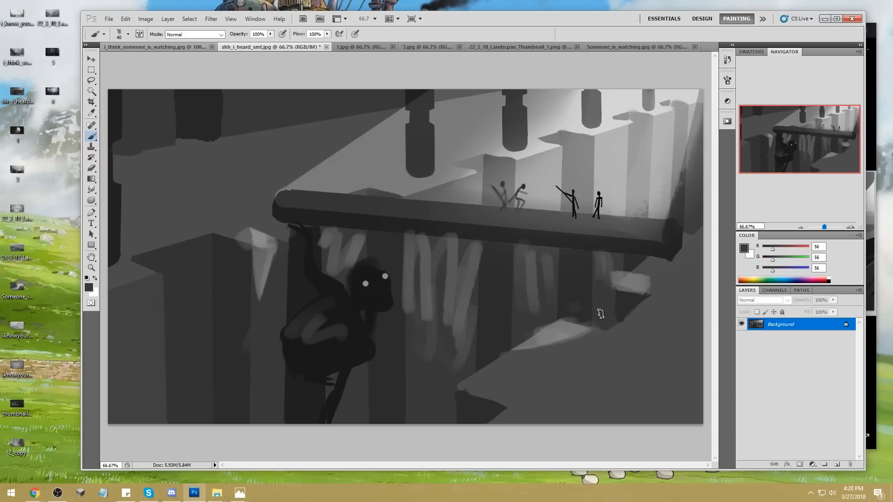
# Sample light grey (160) from the bright background and paint a long highlight along the beam's upper surface
pyautogui.keyDown('alt'); pyautogui.click(647, 174); pyautogui.keyUp('alt')
pyautogui.moveTo(656, 232); pyautogui.dragTo(363, 232)
pyautogui.hotkey('ctrl', 'z')
pyautogui.moveTo(649, 234); pyautogui.dragTo(363, 211)
pyautogui.moveTo(526, 222)
pyautogui.mouseDown()
pyautogui.moveTo(325, 209)
pyautogui.moveTo(460, 216)
pyautogui.mouseUp()
pyautogui.moveTo(554, 219); pyautogui.dragTo(354, 210)
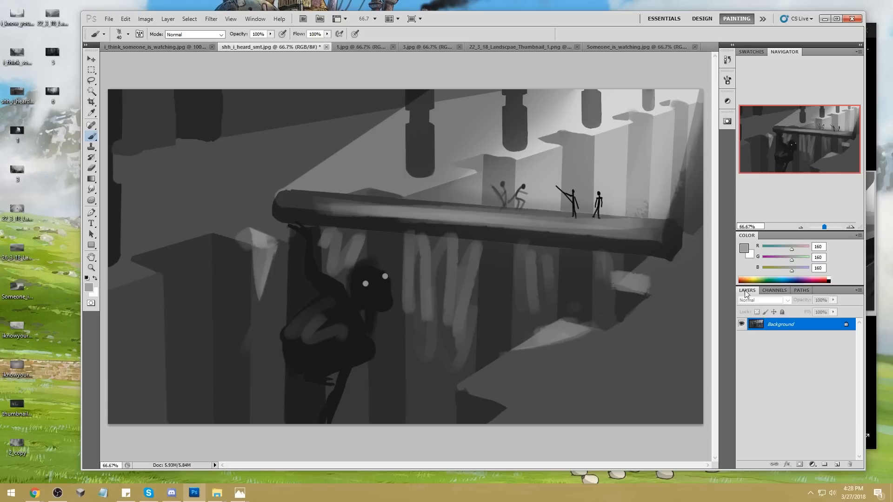
# Brush light grey over the creature's face and sample darker greys at smaller brush sizes to shape its features
pyautogui.moveTo(356, 291)
pyautogui.mouseDown()
pyautogui.moveTo(358, 282)
pyautogui.moveTo(369, 296)
pyautogui.mouseUp()
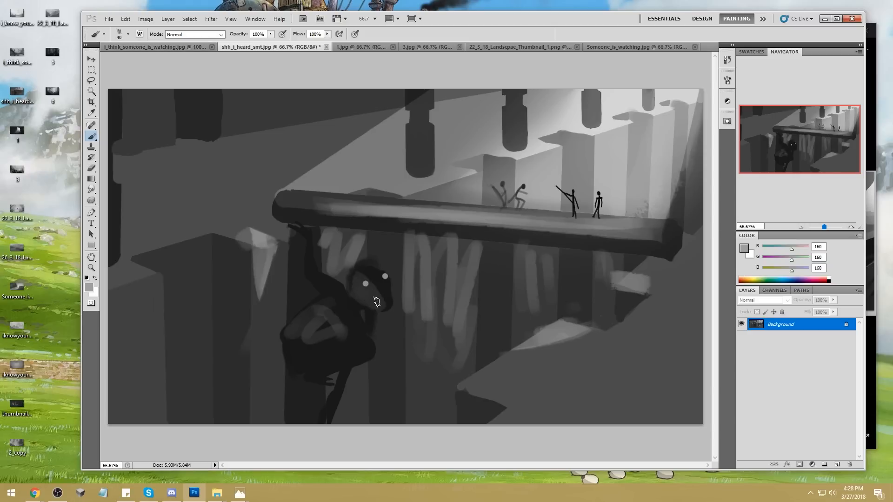
pyautogui.keyDown('alt'); pyautogui.click(382, 285); pyautogui.keyUp('alt')
pyautogui.press('[')
pyautogui.press('[')
pyautogui.press('[')
pyautogui.press('[')
pyautogui.press('[')
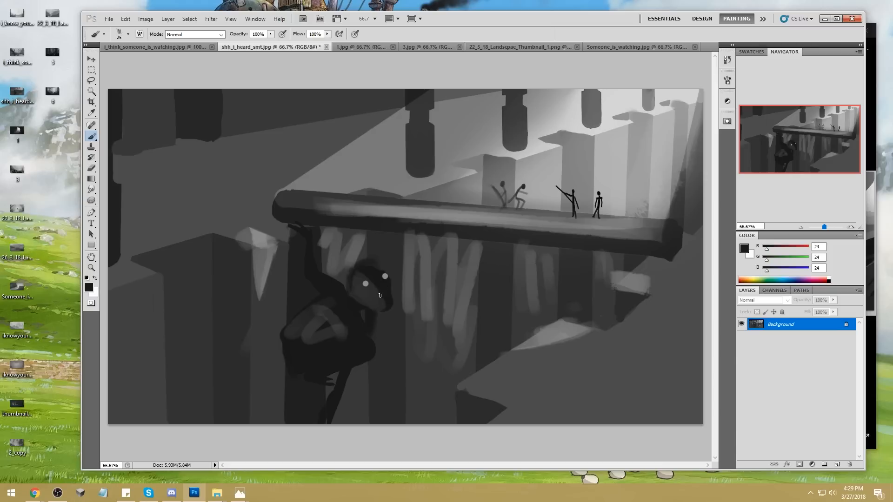
pyautogui.press(']')
pyautogui.press(']')
pyautogui.keyDown('alt'); pyautogui.click(369, 293); pyautogui.keyUp('alt')
pyautogui.press(']')
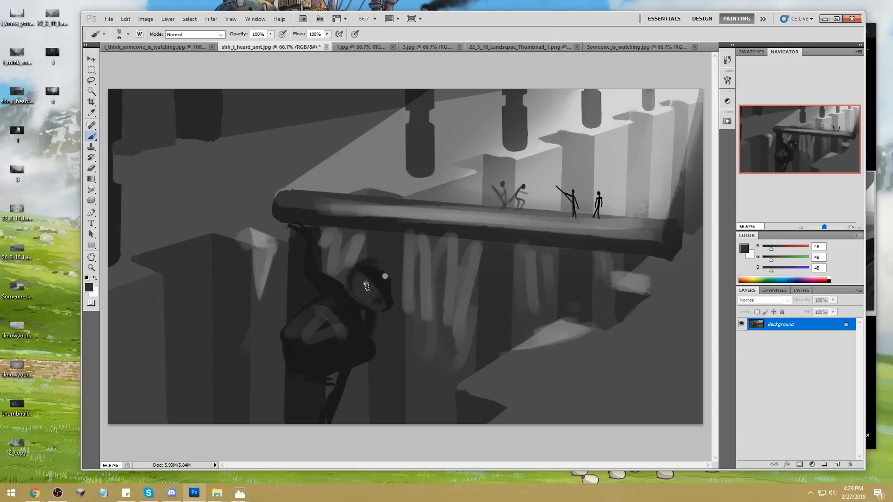
# Sample near-black grey (23) with a small brush and restore the creature's solid dark head
pyautogui.keyDown('alt'); pyautogui.click(368, 281); pyautogui.keyUp('alt')
pyautogui.press('[')
pyautogui.press('[')
pyautogui.press('[')
pyautogui.press(']')
pyautogui.press(']')
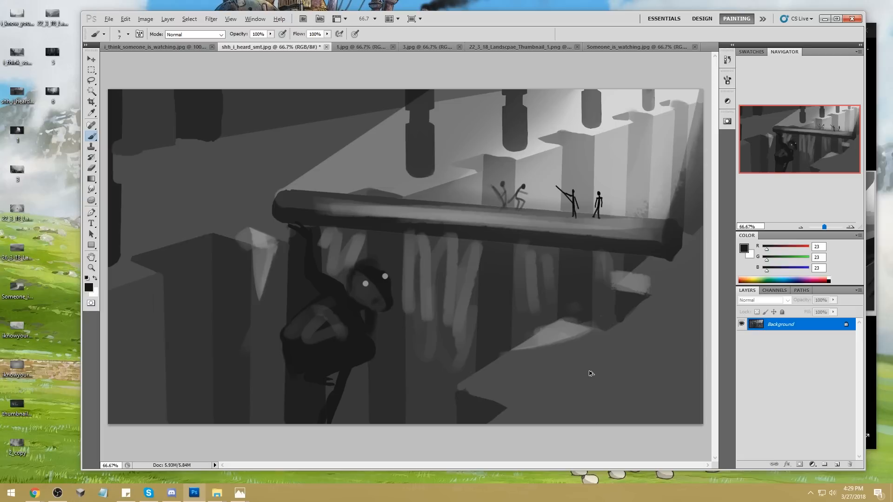
pyautogui.moveTo(374, 302); pyautogui.dragTo(379, 276)
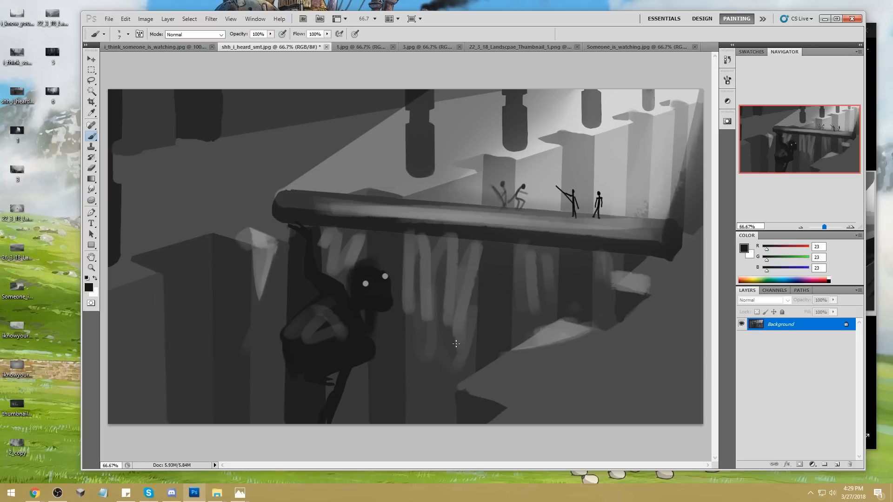
# Save shh_i_heard_smt.jpg as a high-quality baseline JPEG and close it
pyautogui.click(327, 47)
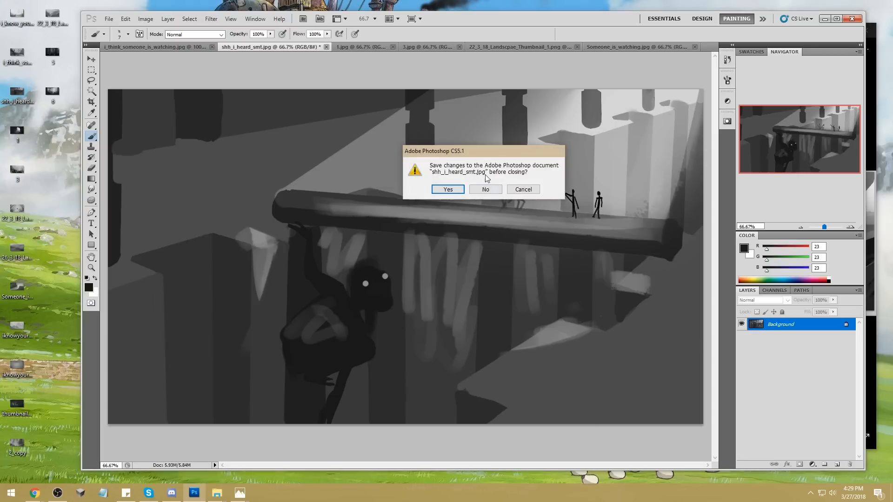
pyautogui.click(447, 189)
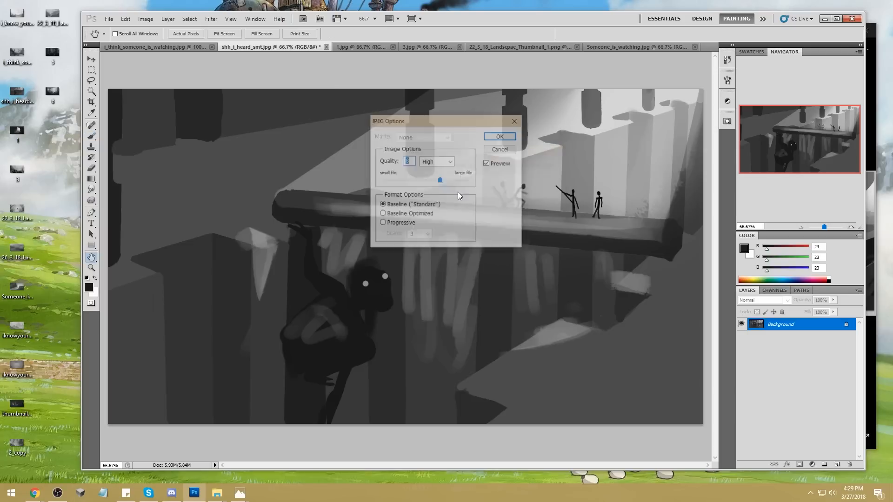
pyautogui.click(502, 140)
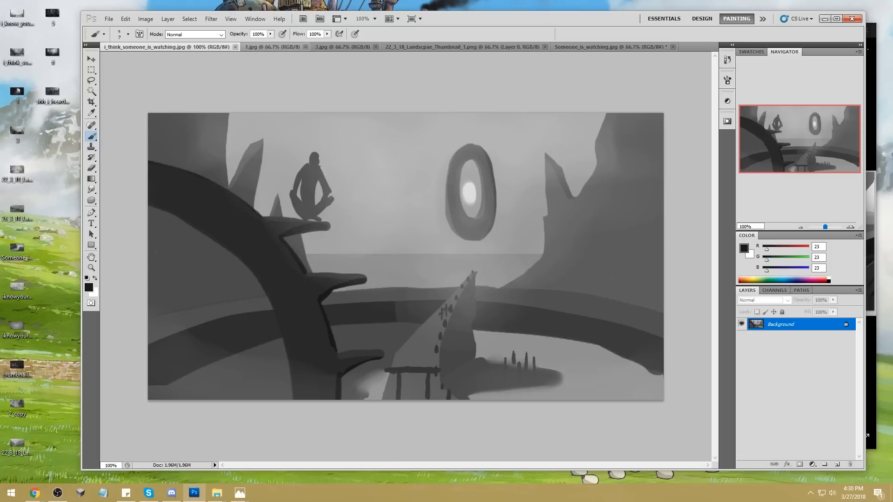
# On i_think_someone_is_watching.jpg, draw a horizon line and sweeping curves around the floating ring, undoing them
pyautogui.click(397, 84)
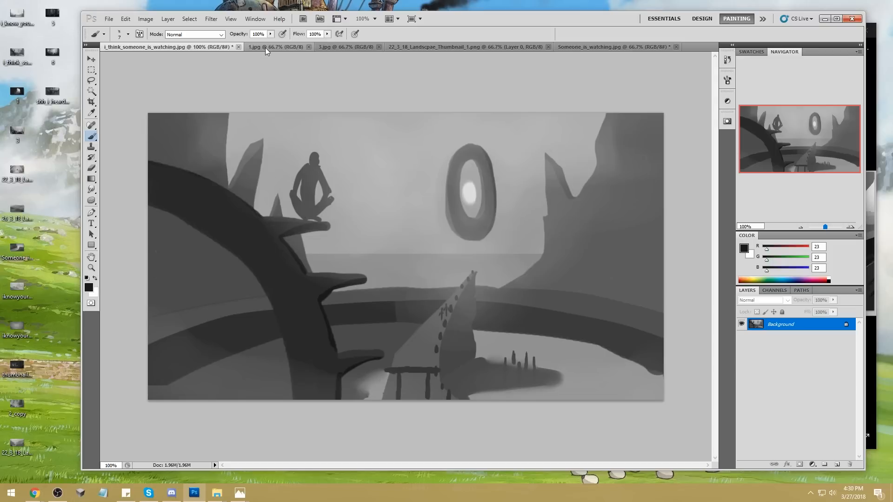
pyautogui.moveTo(496, 254)
pyautogui.mouseDown()
pyautogui.moveTo(148, 254)
pyautogui.moveTo(664, 254)
pyautogui.mouseUp()
pyautogui.hotkey('ctrl', 'z')
pyautogui.moveTo(417, 134)
pyautogui.mouseDown()
pyautogui.moveTo(412, 167)
pyautogui.moveTo(635, 331)
pyautogui.mouseUp()
pyautogui.moveTo(501, 131)
pyautogui.mouseDown()
pyautogui.moveTo(559, 175)
pyautogui.moveTo(506, 119)
pyautogui.mouseUp()
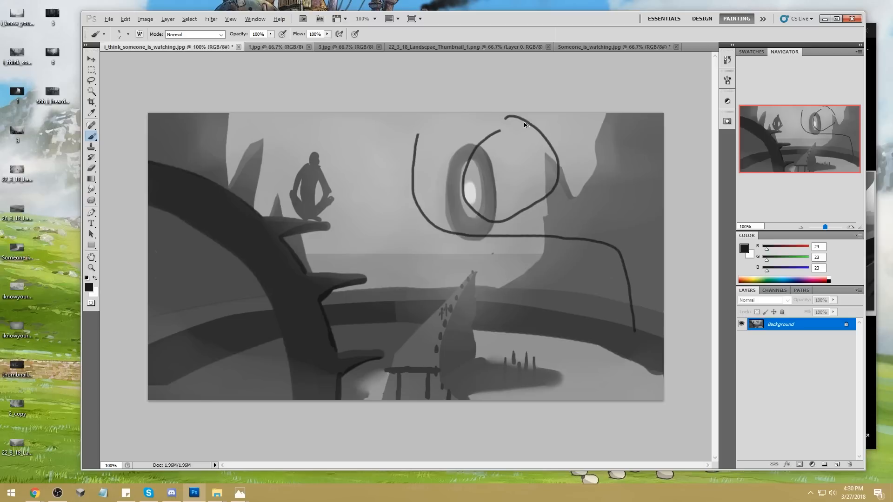
pyautogui.hotkey('ctrl', 'alt', 'z')
pyautogui.hotkey('ctrl', 'alt', 'z')
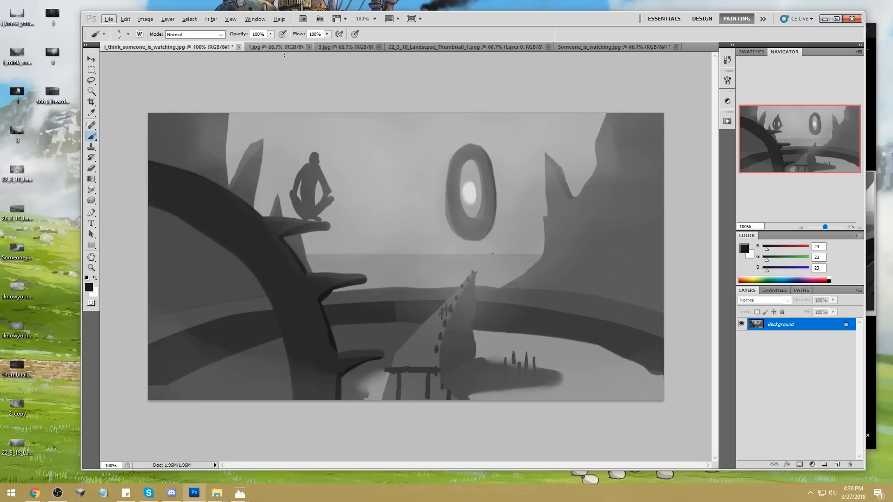
# Switch to 1.jpg and brush sampled light grey (209) lightly across the lit cave floor with the brush at 30
pyautogui.click(291, 49)
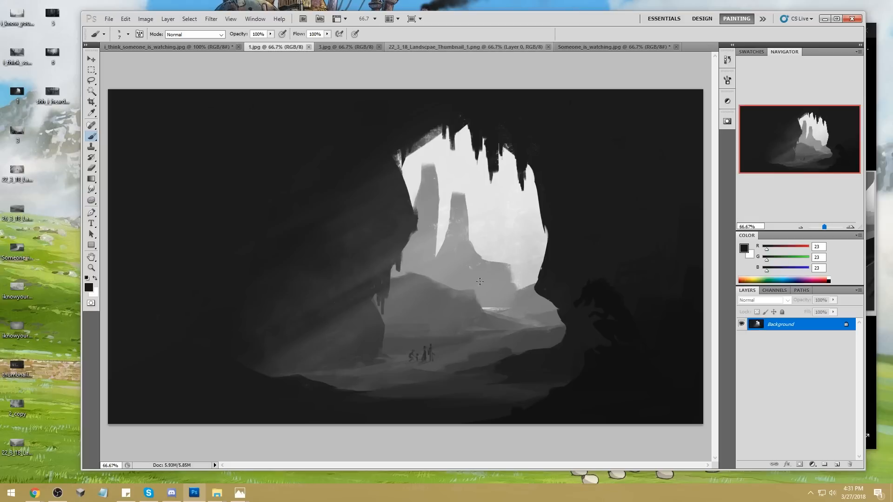
pyautogui.keyDown('alt'); pyautogui.click(514, 276); pyautogui.keyUp('alt')
pyautogui.click(433, 363)
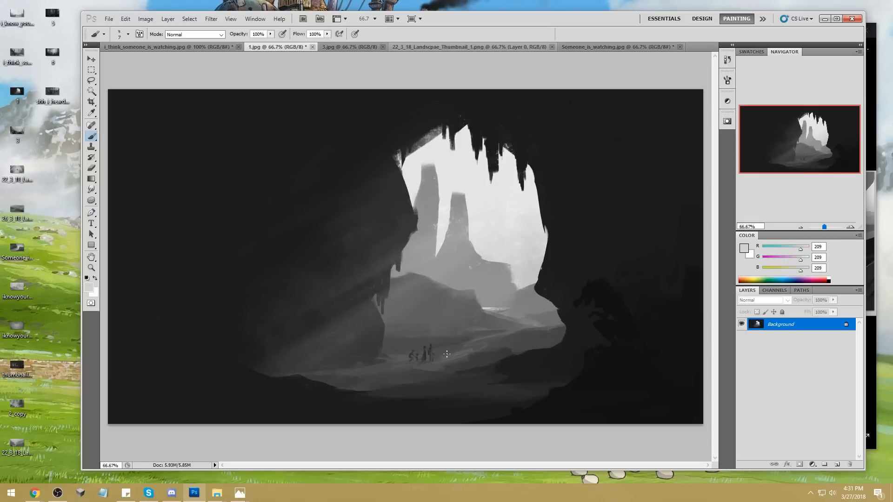
pyautogui.hotkey('ctrl', 'alt', 'z')
pyautogui.press(']')
pyautogui.press(']')
pyautogui.press(']')
pyautogui.press(']')
pyautogui.press(']')
pyautogui.press(']')
pyautogui.moveTo(492, 341); pyautogui.dragTo(510, 333)
pyautogui.moveTo(406, 366); pyautogui.dragTo(329, 376)
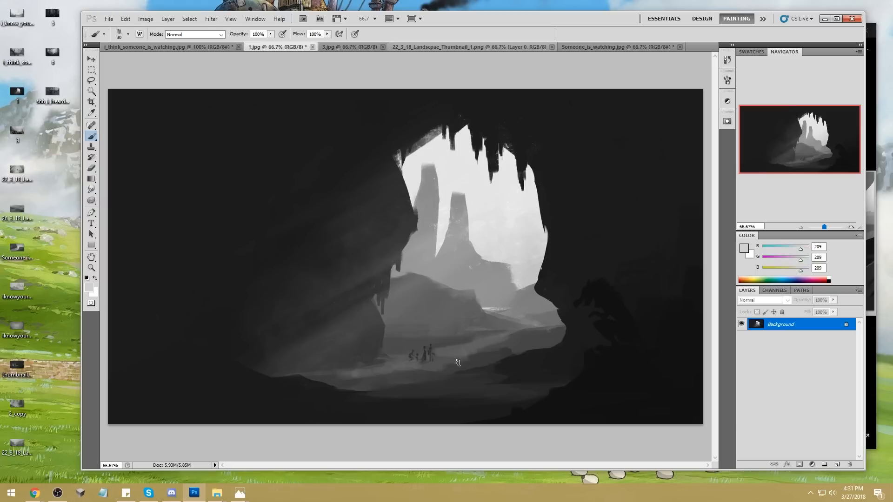
# Refine the dark silhouette beside the cave opening, the slope behind it and the nearby floor with sampled greys such as 16, 70 and 59
pyautogui.keyDown('alt'); pyautogui.click(605, 292); pyautogui.keyUp('alt')
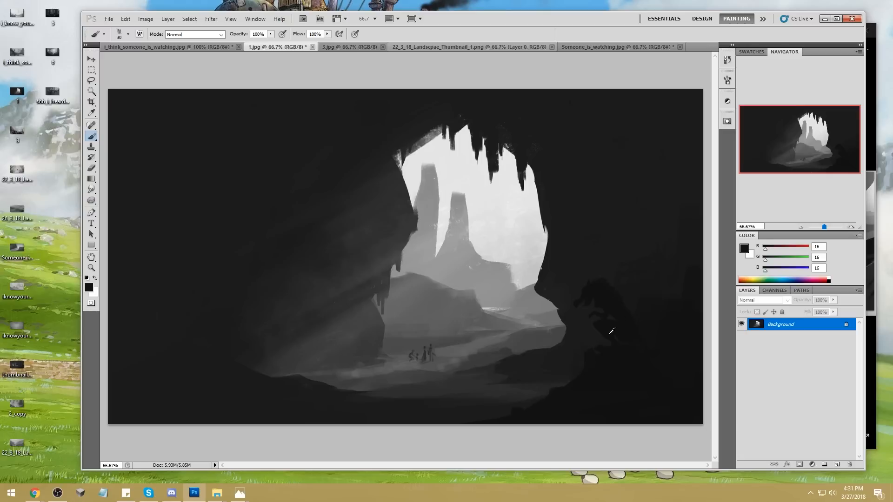
pyautogui.keyDown('alt'); pyautogui.click(584, 334); pyautogui.keyUp('alt')
pyautogui.moveTo(652, 333); pyautogui.dragTo(651, 341)
pyautogui.keyDown('alt'); pyautogui.click(540, 331); pyautogui.keyUp('alt')
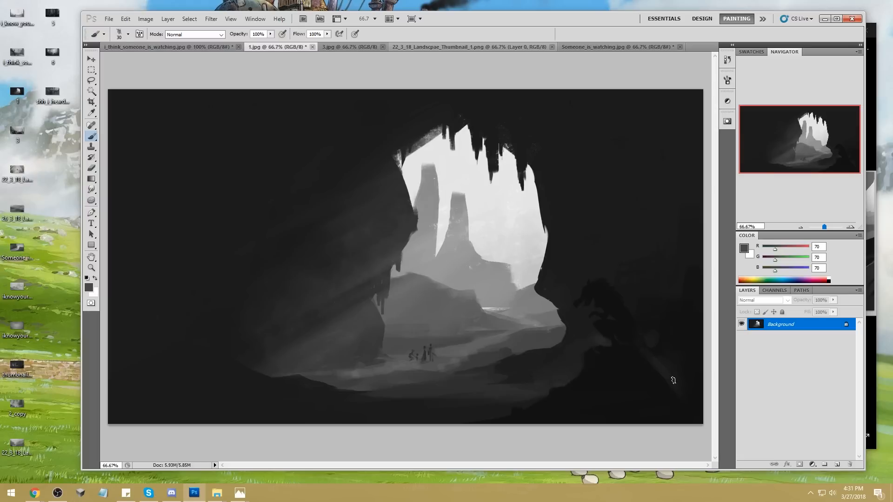
pyautogui.keyDown('alt'); pyautogui.click(628, 330); pyautogui.keyUp('alt')
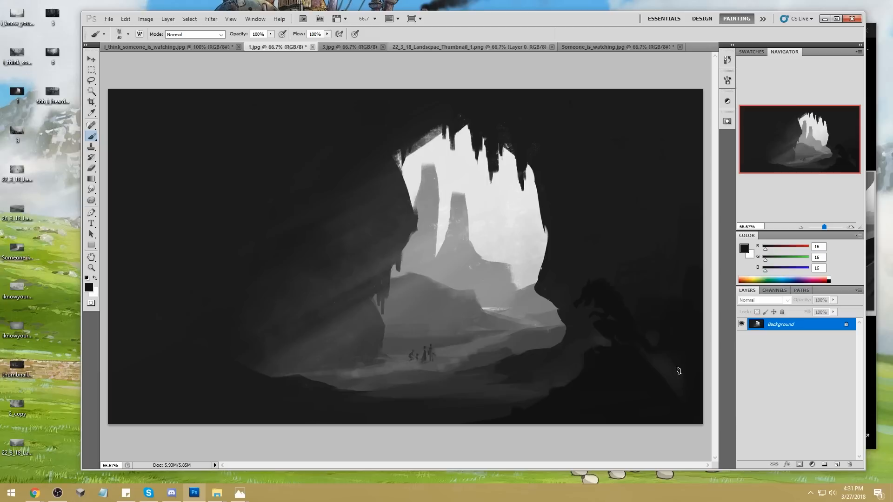
pyautogui.keyDown('alt'); pyautogui.click(651, 330); pyautogui.keyUp('alt')
pyautogui.keyDown('alt'); pyautogui.click(468, 367); pyautogui.keyUp('alt')
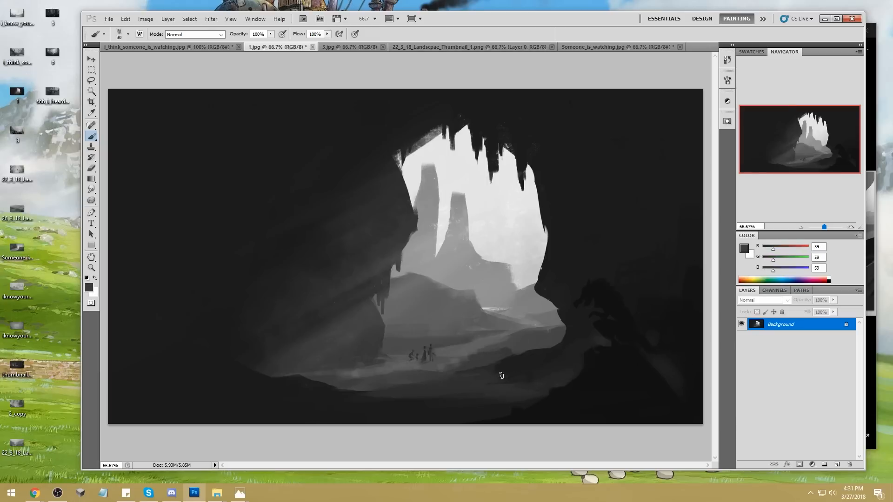
# Sample a lighter grey (139) and draw zigzag composition lines along the cave floor, past the small figures
pyautogui.keyDown('alt'); pyautogui.click(505, 268); pyautogui.keyUp('alt')
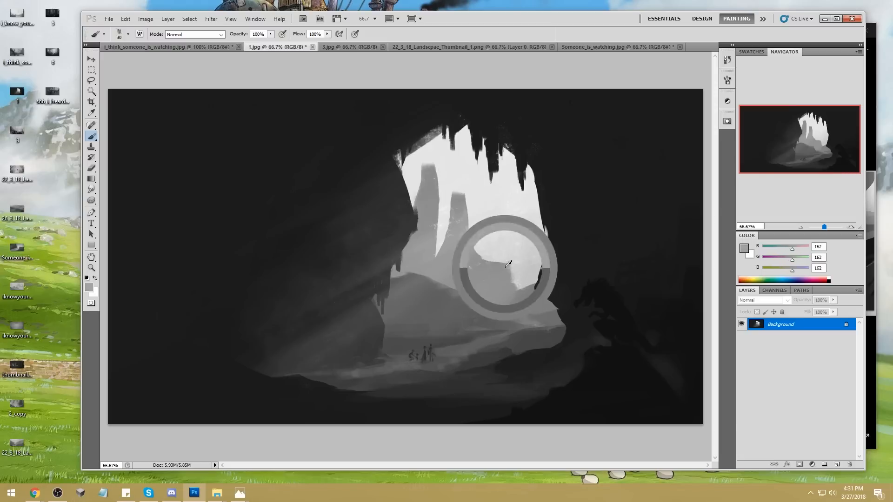
pyautogui.moveTo(533, 317); pyautogui.dragTo(331, 395)
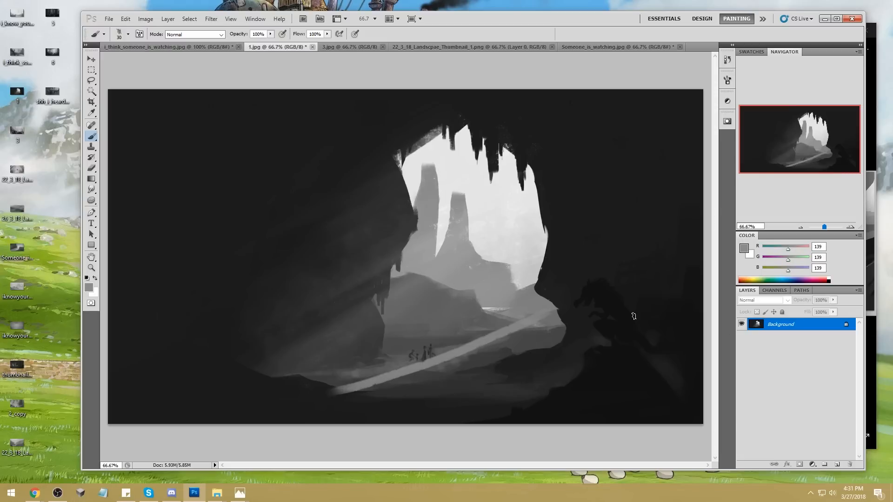
pyautogui.moveTo(425, 365)
pyautogui.mouseDown()
pyautogui.moveTo(530, 385)
pyautogui.moveTo(588, 368)
pyautogui.mouseUp()
pyautogui.moveTo(370, 385); pyautogui.dragTo(268, 374)
# Draw a thick diagonal line with branching strokes across the dark upper-left cave wall, and undo them
pyautogui.moveTo(332, 114); pyautogui.dragTo(122, 252)
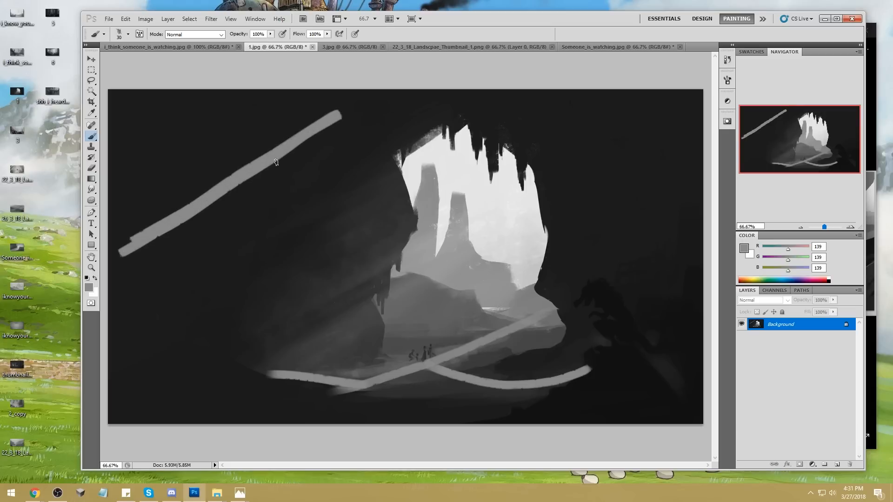
pyautogui.moveTo(272, 163); pyautogui.dragTo(373, 173)
pyautogui.moveTo(195, 200); pyautogui.dragTo(200, 168)
pyautogui.moveTo(310, 125); pyautogui.dragTo(320, 91)
pyautogui.moveTo(161, 234); pyautogui.dragTo(239, 253)
pyautogui.hotkey('ctrl', 'alt', 'z')
pyautogui.hotkey('ctrl', 'alt', 'z')
pyautogui.hotkey('ctrl', 'alt', 'z')
pyautogui.hotkey('ctrl', 'alt', 'z')
pyautogui.hotkey('ctrl', 'alt', 'z')
pyautogui.hotkey('ctrl', 'alt', 'z')
pyautogui.hotkey('ctrl', 'alt', 'z')
# Sketch a framed rectangle on the dark upper-right cave wall and redraw the curve inside as a spiral with short marks along it
pyautogui.moveTo(533, 100)
pyautogui.mouseDown()
pyautogui.moveTo(553, 160)
pyautogui.moveTo(545, 113)
pyautogui.moveTo(685, 100)
pyautogui.moveTo(693, 178)
pyautogui.moveTo(557, 188)
pyautogui.moveTo(699, 136)
pyautogui.mouseUp()
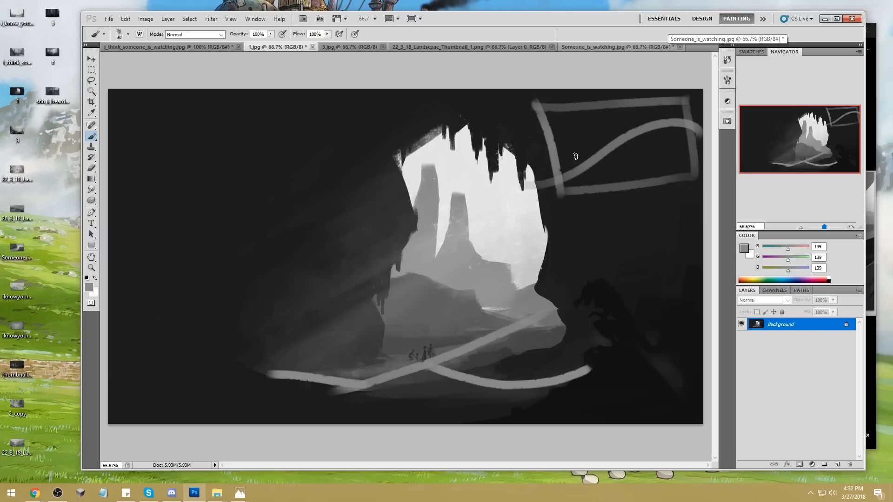
pyautogui.hotkey('ctrl', 'z')
pyautogui.moveTo(547, 105)
pyautogui.mouseDown()
pyautogui.moveTo(661, 167)
pyautogui.moveTo(640, 154)
pyautogui.mouseUp()
pyautogui.hotkey('ctrl', 'z')
pyautogui.moveTo(548, 106)
pyautogui.mouseDown()
pyautogui.moveTo(635, 120)
pyautogui.moveTo(642, 135)
pyautogui.moveTo(595, 166)
pyautogui.mouseUp()
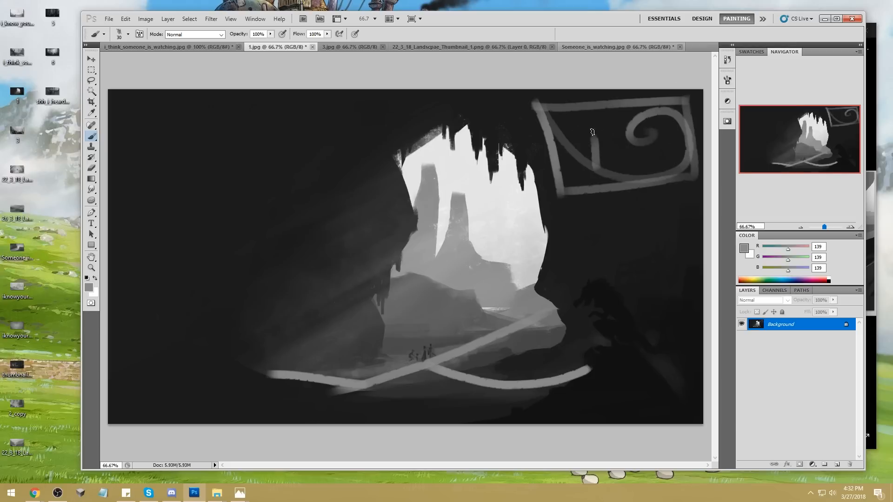
pyautogui.moveTo(680, 128); pyautogui.dragTo(660, 152)
pyautogui.moveTo(628, 124); pyautogui.dragTo(612, 125)
# Undo the framed spiral sketch and the composition lines drawn across the cave floor
pyautogui.hotkey('ctrl', 'z')
pyautogui.hotkey('ctrl', 'alt', 'z')
pyautogui.hotkey('ctrl', 'alt', 'z')
pyautogui.hotkey('ctrl', 'alt', 'z')
pyautogui.hotkey('ctrl', 'alt', 'z')
pyautogui.hotkey('ctrl', 'alt', 'z')
pyautogui.hotkey('ctrl', 'alt', 'z')
pyautogui.hotkey('ctrl', 'alt', 'z')
pyautogui.hotkey('ctrl', 'alt', 'z')
pyautogui.hotkey('ctrl', 'alt', 'z')
pyautogui.hotkey('ctrl', 'alt', 'z')
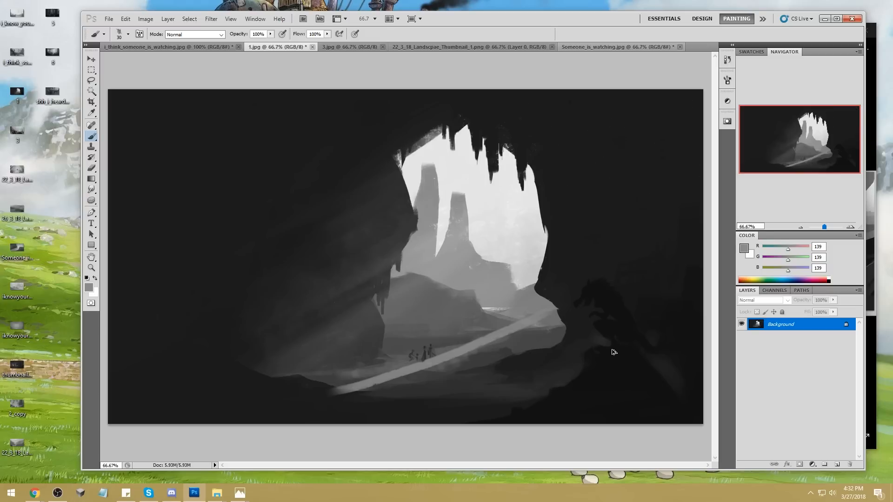
# Paint a crouching long-tailed creature in sampled near-black grey (27) on the foreground ledge, and sample the small figures' dark grey (45)
pyautogui.keyDown('alt'); pyautogui.click(446, 363); pyautogui.keyUp('alt')
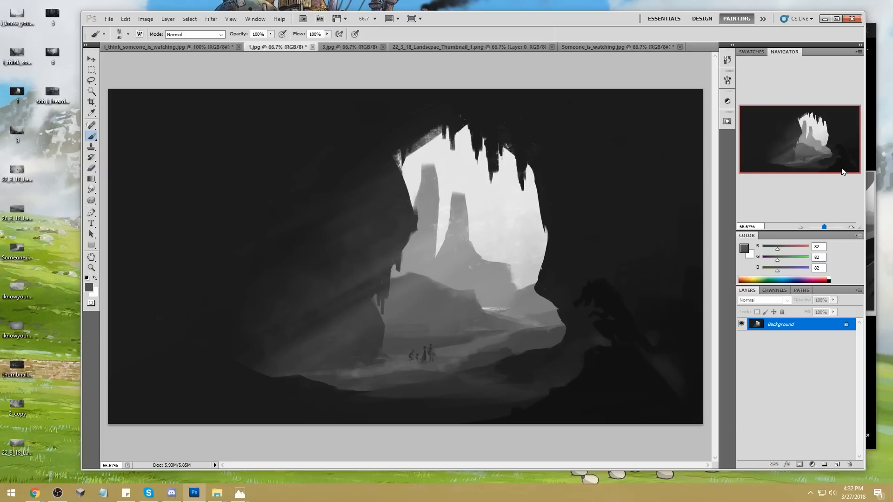
pyautogui.keyDown('alt'); pyautogui.click(315, 338); pyautogui.keyUp('alt')
pyautogui.keyDown('alt'); pyautogui.click(301, 392); pyautogui.keyUp('alt')
pyautogui.moveTo(296, 376)
pyautogui.mouseDown()
pyautogui.moveTo(335, 358)
pyautogui.moveTo(302, 383)
pyautogui.moveTo(333, 354)
pyautogui.moveTo(310, 359)
pyautogui.moveTo(319, 389)
pyautogui.moveTo(367, 393)
pyautogui.mouseUp()
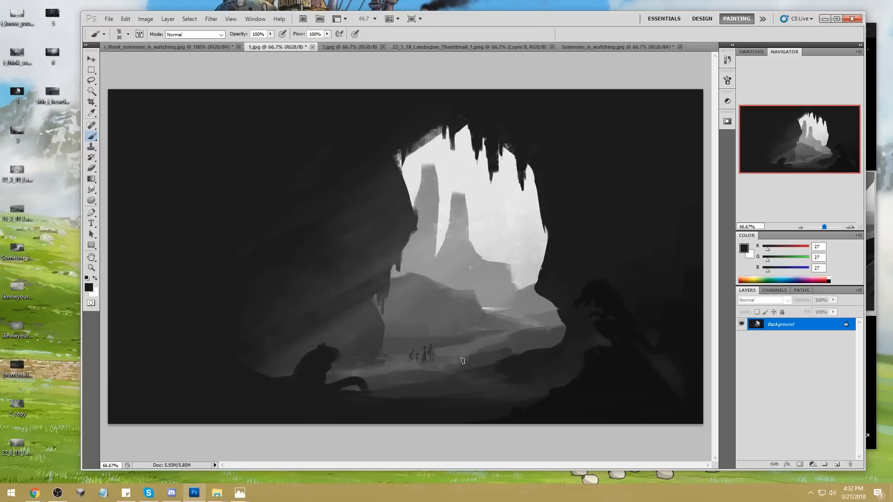
pyautogui.keyDown('alt'); pyautogui.click(426, 356); pyautogui.keyUp('alt')
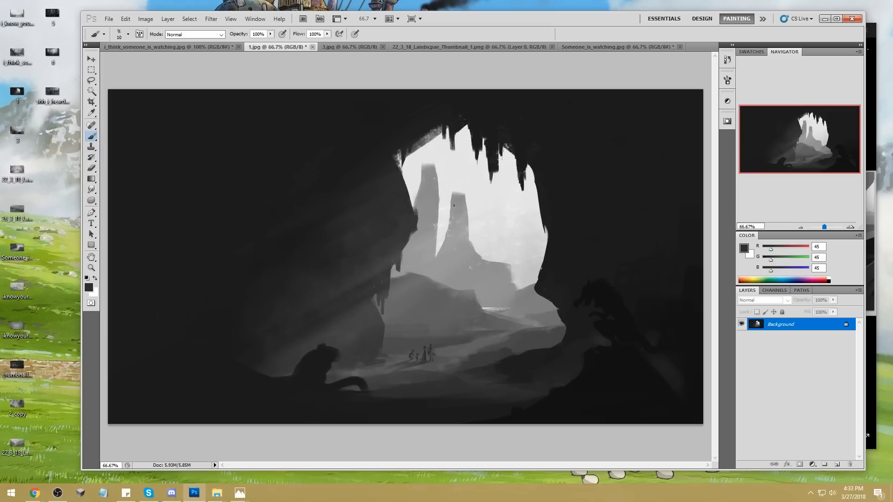
# Switch to 3.jpg, draw a sweeping curve across the misty scene and an oval around the winged creature, and undo both
pyautogui.click(339, 47)
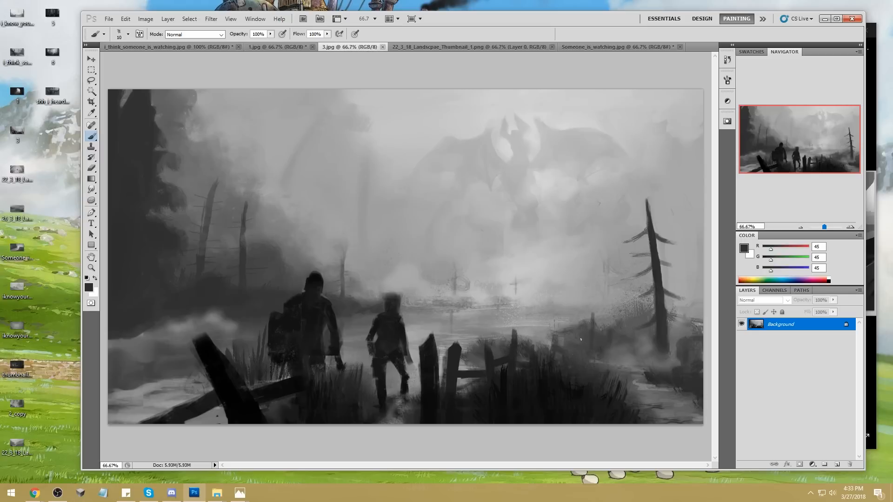
pyautogui.moveTo(187, 108); pyautogui.dragTo(702, 255)
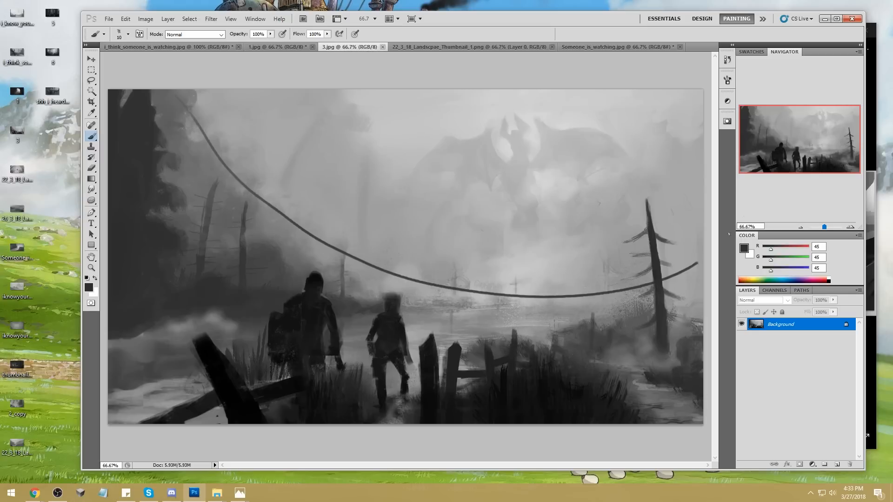
pyautogui.hotkey('ctrl', 'z')
pyautogui.moveTo(599, 104); pyautogui.dragTo(413, 211)
pyautogui.moveTo(481, 236); pyautogui.dragTo(599, 104)
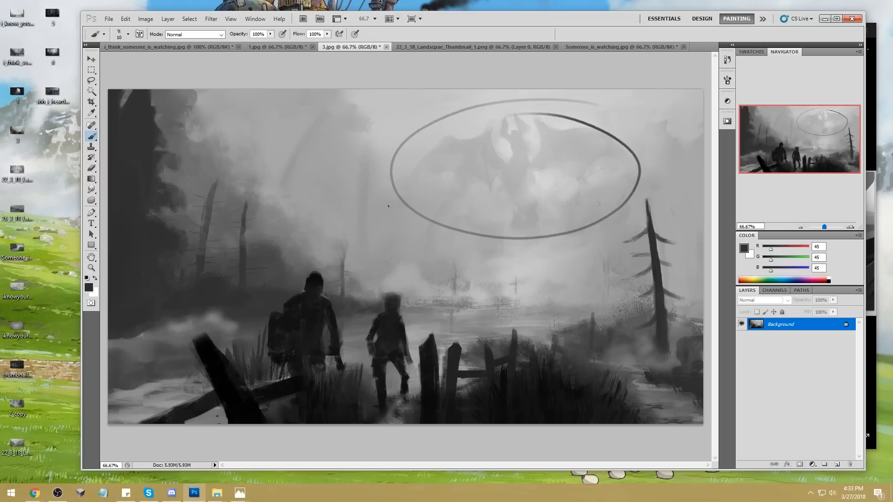
pyautogui.hotkey('ctrl', 'z')
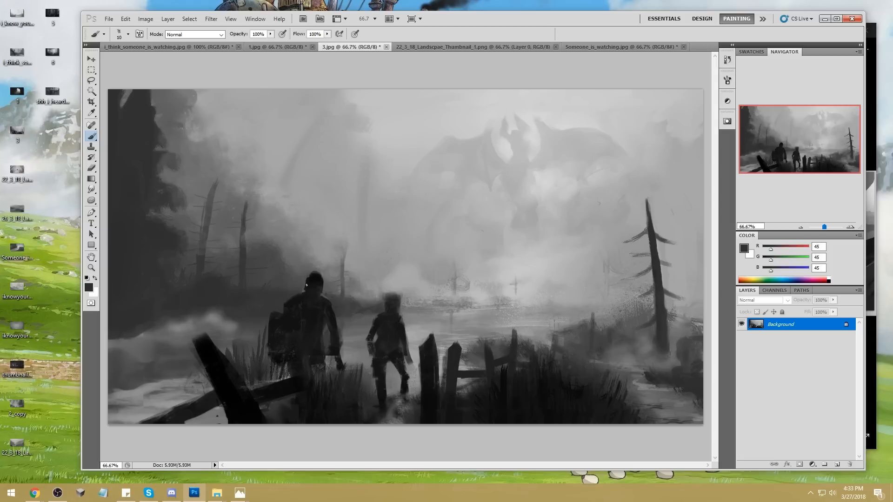
# Draw marking strokes beside the two travellers and an oval around the winged creature, undoing each of them
pyautogui.moveTo(409, 364); pyautogui.dragTo(419, 395)
pyautogui.moveTo(342, 322); pyautogui.dragTo(401, 392)
pyautogui.hotkey('ctrl', 'alt', 'z')
pyautogui.hotkey('ctrl', 'alt', 'z')
pyautogui.moveTo(617, 115)
pyautogui.mouseDown()
pyautogui.moveTo(595, 230)
pyautogui.moveTo(619, 113)
pyautogui.mouseUp()
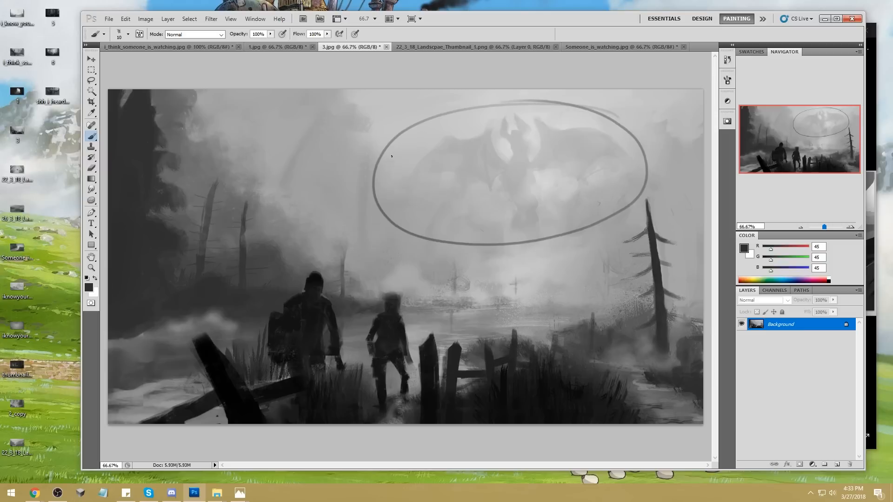
pyautogui.hotkey('ctrl', 'z')
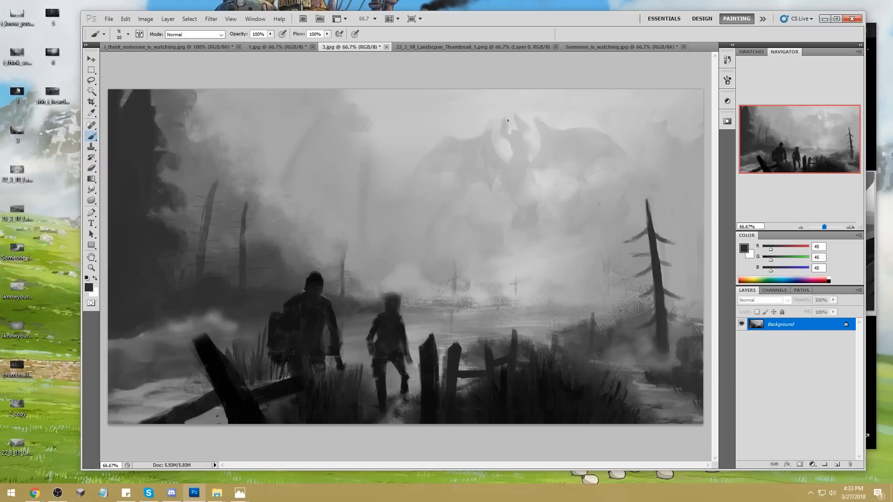
# Paint a small distant hatted figure in the mist after sampling mid-grey (152), and add faint posts among the trees on both sides
pyautogui.keyDown('alt'); pyautogui.click(535, 296); pyautogui.keyUp('alt')
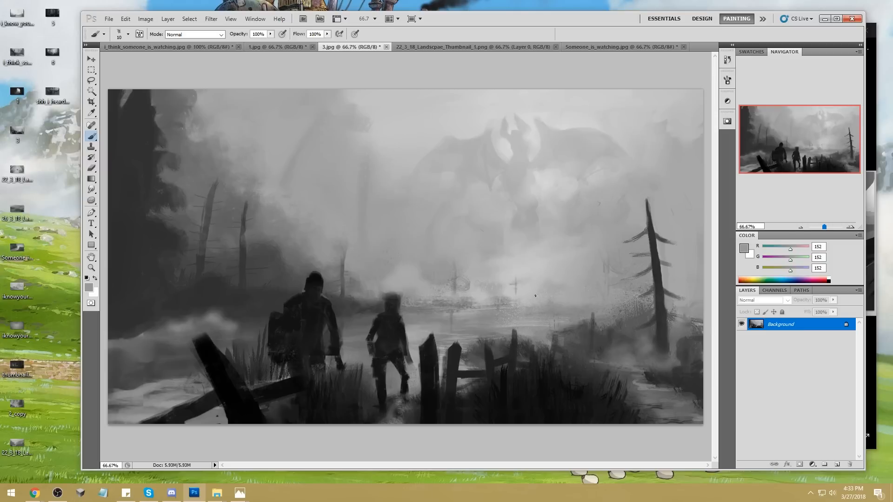
pyautogui.moveTo(531, 290); pyautogui.dragTo(530, 293)
pyautogui.hotkey('ctrl', 'alt', 'z')
pyautogui.moveTo(529, 274); pyautogui.dragTo(530, 300)
pyautogui.keyDown('alt'); pyautogui.click(259, 275); pyautogui.keyUp('alt')
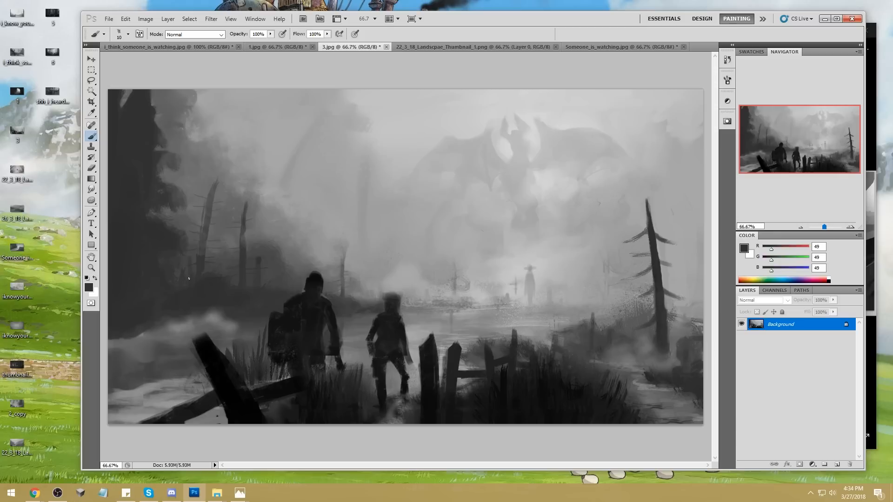
pyautogui.moveTo(628, 296)
pyautogui.mouseDown()
pyautogui.moveTo(630, 265)
pyautogui.moveTo(632, 309)
pyautogui.moveTo(629, 271)
pyautogui.mouseUp()
# Paint over the winged creature with sampled light sky grey (203), using the brush enlarged to 250
pyautogui.keyDown('alt'); pyautogui.click(552, 114); pyautogui.keyUp('alt')
pyautogui.press(']')
pyautogui.press(']')
pyautogui.press(']')
pyautogui.press(']')
pyautogui.press(']')
pyautogui.press(']')
pyautogui.press(']')
pyautogui.press(']')
pyautogui.press(']')
pyautogui.press(']')
pyautogui.press(']')
pyautogui.press(']')
pyautogui.press(']')
pyautogui.press(']')
pyautogui.moveTo(609, 140)
pyautogui.mouseDown()
pyautogui.moveTo(502, 147)
pyautogui.moveTo(535, 120)
pyautogui.moveTo(431, 152)
pyautogui.moveTo(428, 172)
pyautogui.moveTo(537, 181)
pyautogui.moveTo(499, 139)
pyautogui.mouseUp()
pyautogui.keyDown('alt'); pyautogui.click(594, 108); pyautogui.keyUp('alt')
pyautogui.moveTo(594, 108)
pyautogui.mouseDown()
pyautogui.moveTo(480, 152)
pyautogui.moveTo(544, 219)
pyautogui.mouseUp()
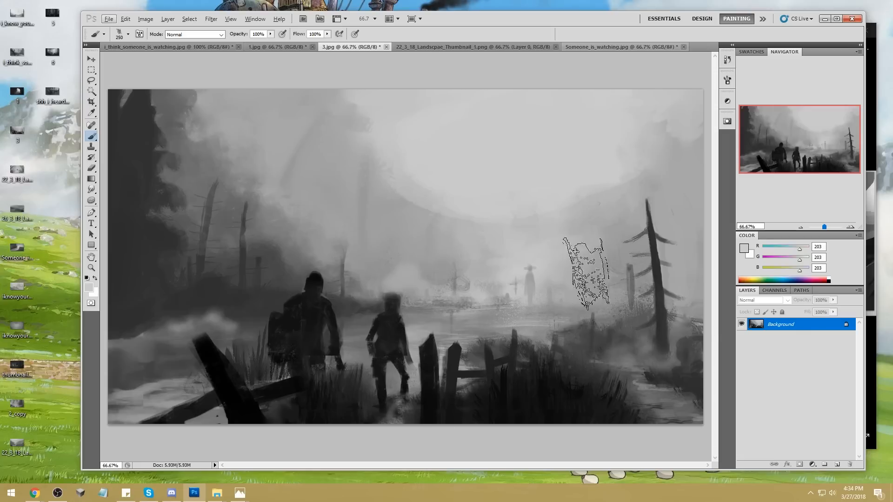
# Sample grey (161), undo a broad trial stroke, and paint hazy rock formations behind the lake with the brush reduced to 90
pyautogui.keyDown('alt'); pyautogui.click(421, 235); pyautogui.keyUp('alt')
pyautogui.moveTo(538, 113); pyautogui.dragTo(577, 211)
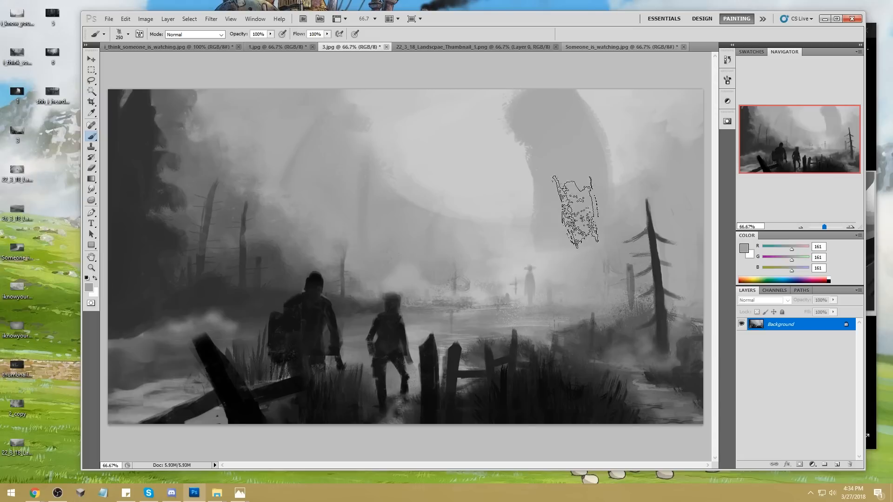
pyautogui.hotkey('ctrl', 'alt', 'z')
pyautogui.press('[')
pyautogui.press('[')
pyautogui.press('[')
pyautogui.press('[')
pyautogui.press('[')
pyautogui.press('[')
pyautogui.moveTo(558, 242)
pyautogui.mouseDown()
pyautogui.moveTo(582, 155)
pyautogui.moveTo(624, 83)
pyautogui.moveTo(590, 199)
pyautogui.moveTo(677, 192)
pyautogui.mouseUp()
pyautogui.moveTo(393, 209)
pyautogui.mouseDown()
pyautogui.moveTo(502, 200)
pyautogui.moveTo(446, 175)
pyautogui.moveTo(418, 227)
pyautogui.mouseUp()
pyautogui.moveTo(490, 243); pyautogui.dragTo(504, 280)
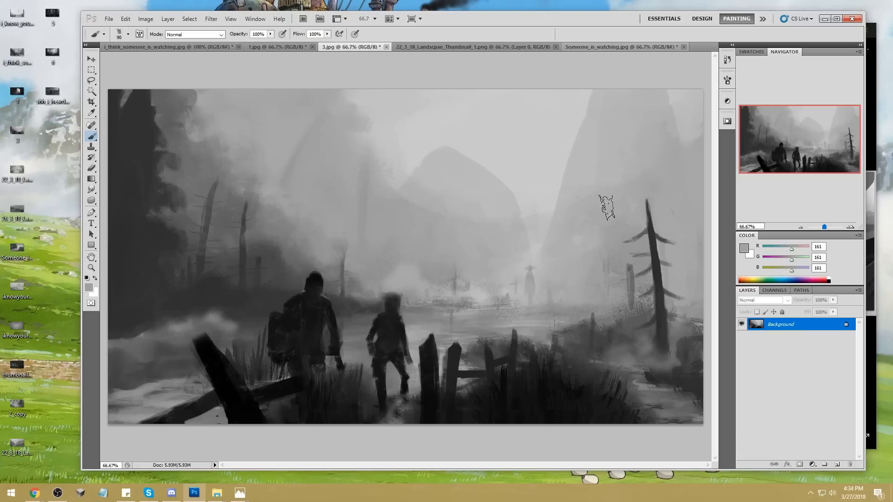
# Darken the tall rock spire on the right side of the scene with grey (161) strokes
pyautogui.moveTo(603, 120); pyautogui.dragTo(554, 260)
pyautogui.moveTo(609, 94); pyautogui.dragTo(584, 175)
pyautogui.moveTo(635, 100); pyautogui.dragTo(628, 163)
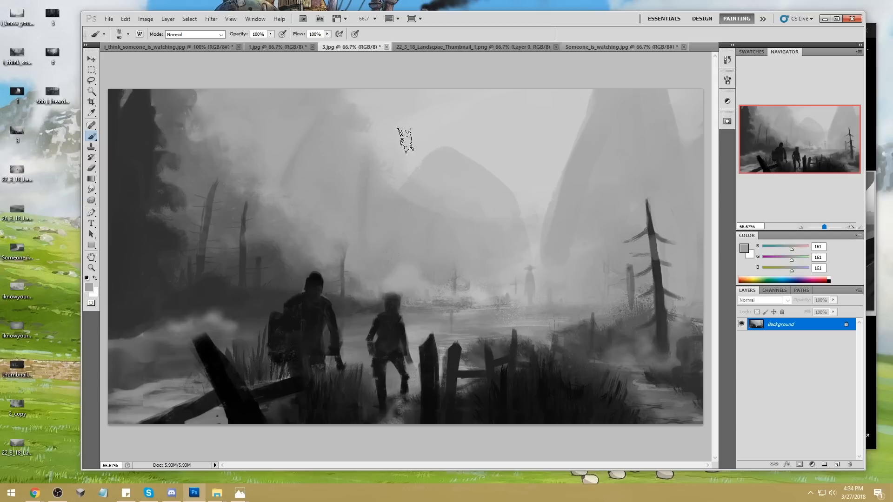
# Reduce the brush to 20 and refine the edge of the hazy left rock mass with sampled greys, then sample grey (146)
pyautogui.keyDown('alt'); pyautogui.click(331, 174); pyautogui.keyUp('alt')
pyautogui.press('[')
pyautogui.press('[')
pyautogui.press('[')
pyautogui.press('[')
pyautogui.press('[')
pyautogui.press('[')
pyautogui.press('[')
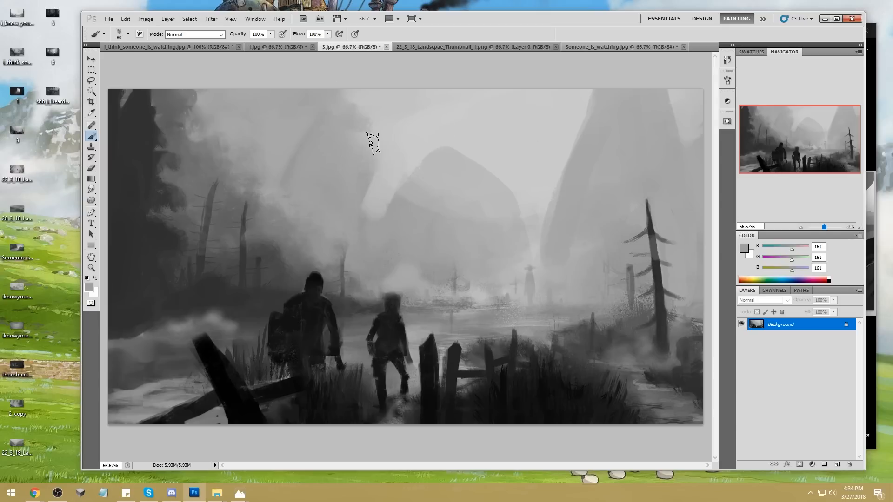
pyautogui.moveTo(374, 141); pyautogui.dragTo(379, 178)
pyautogui.keyDown('alt'); pyautogui.click(369, 129); pyautogui.keyUp('alt')
pyautogui.moveTo(355, 146)
pyautogui.mouseDown()
pyautogui.moveTo(318, 189)
pyautogui.moveTo(370, 171)
pyautogui.moveTo(367, 208)
pyautogui.mouseUp()
pyautogui.keyDown('alt'); pyautogui.click(369, 171); pyautogui.keyUp('alt')
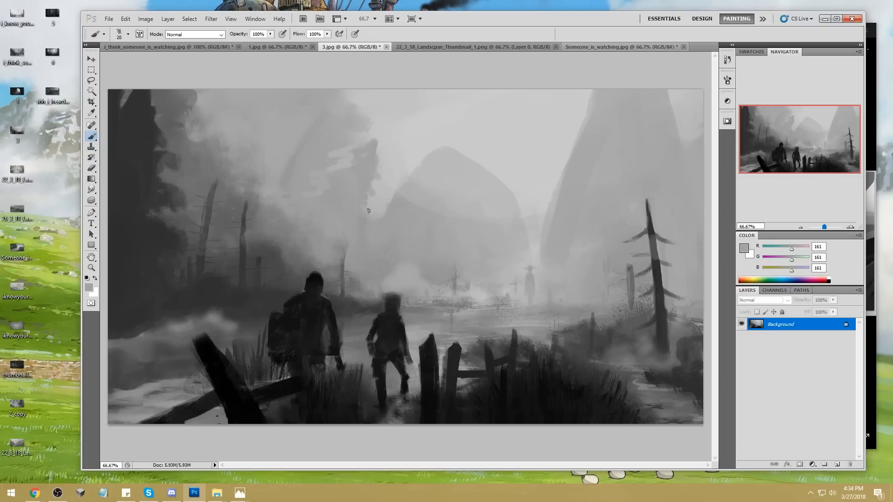
pyautogui.keyDown('alt'); pyautogui.click(335, 144); pyautogui.keyUp('alt')
pyautogui.keyDown('alt'); pyautogui.click(322, 288); pyautogui.keyUp('alt')
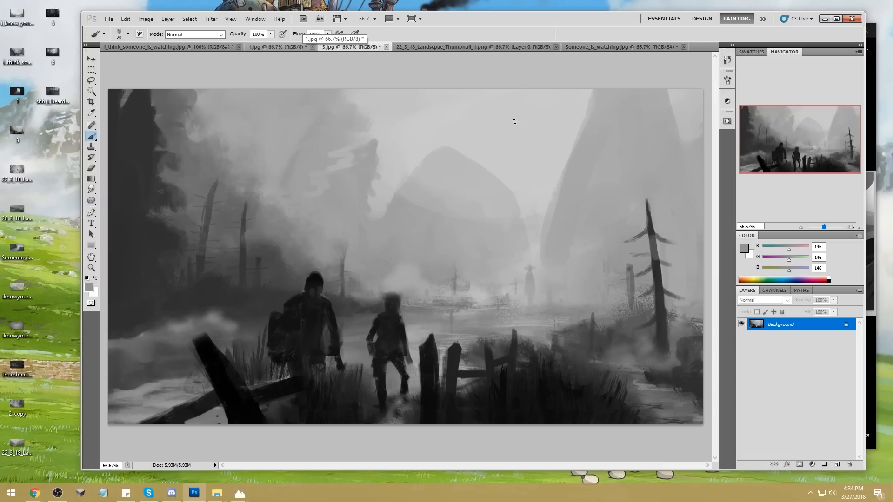
pyautogui.press('alt')
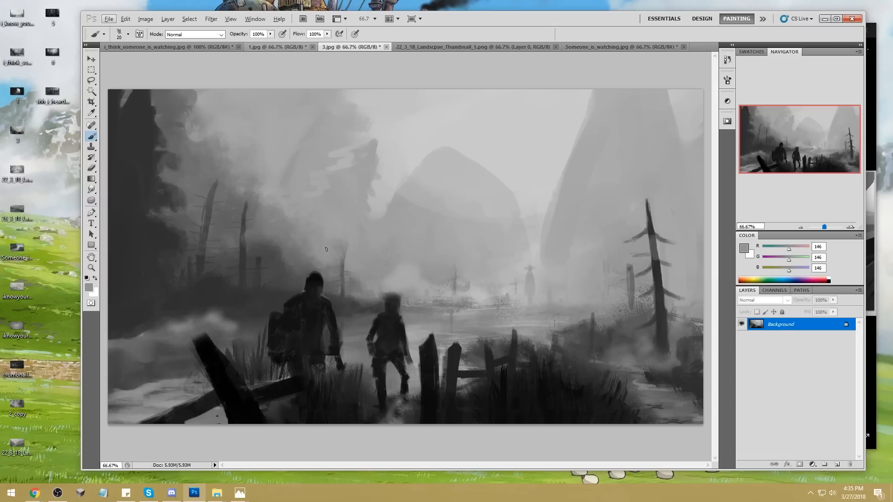
pyautogui.press('alt')
# Review 22_3_18_Landscpae_Thumbnail_1.png, Someone_is_watching.jpg and i_think_someone_is_watching.jpg, and return to Someone_is_watching.jpg
pyautogui.click(437, 48)
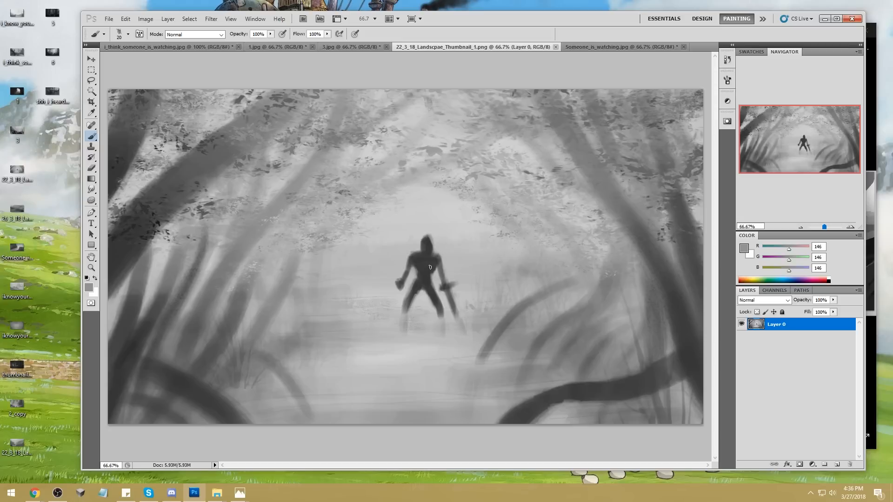
pyautogui.click(627, 46)
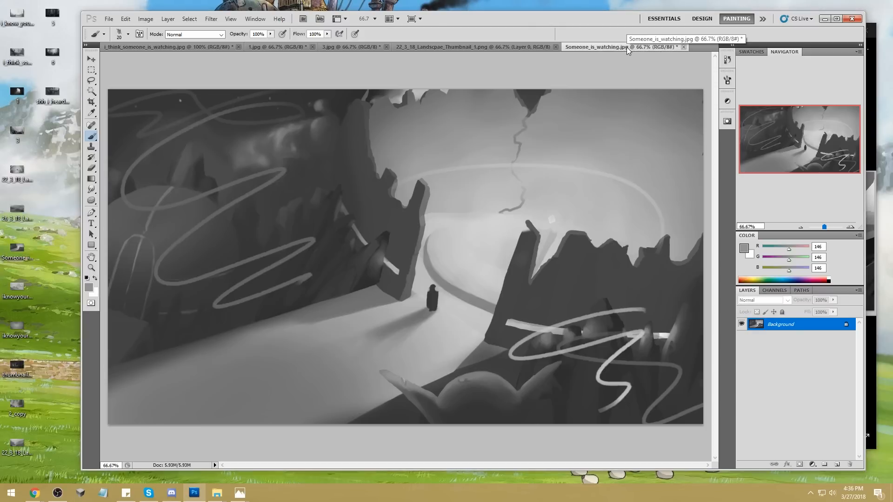
pyautogui.click(161, 47)
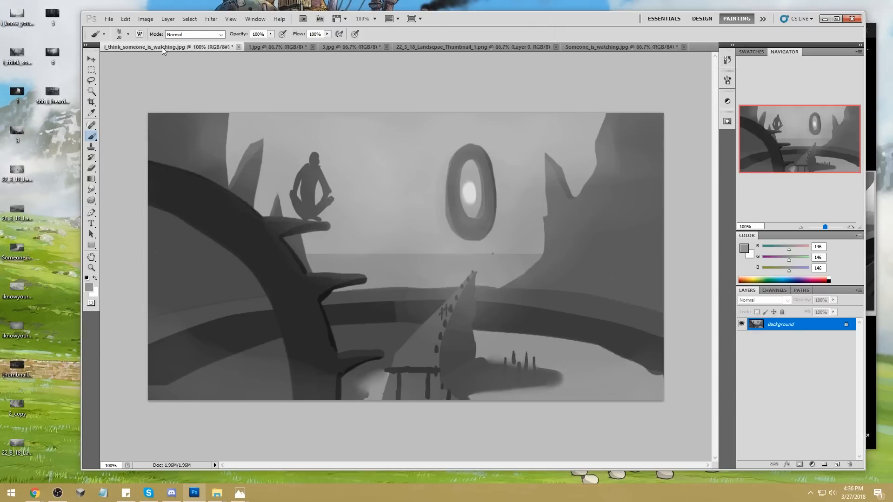
pyautogui.click(728, 59)
pyautogui.click(678, 71)
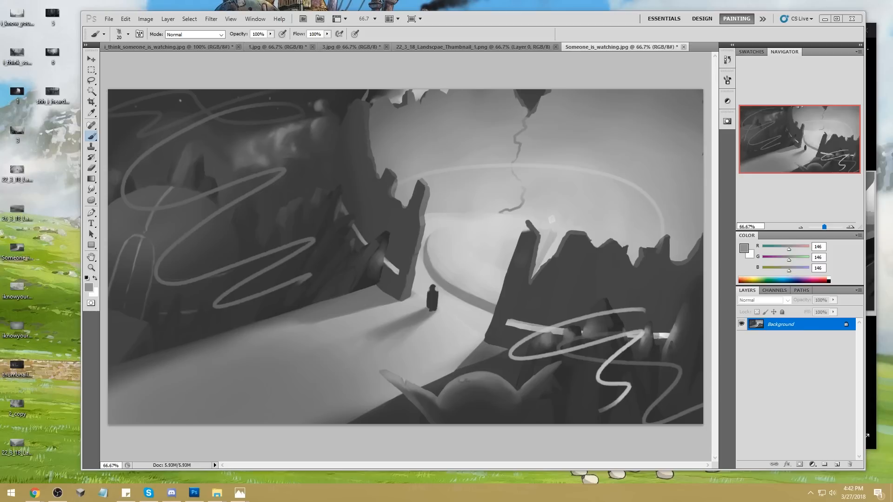